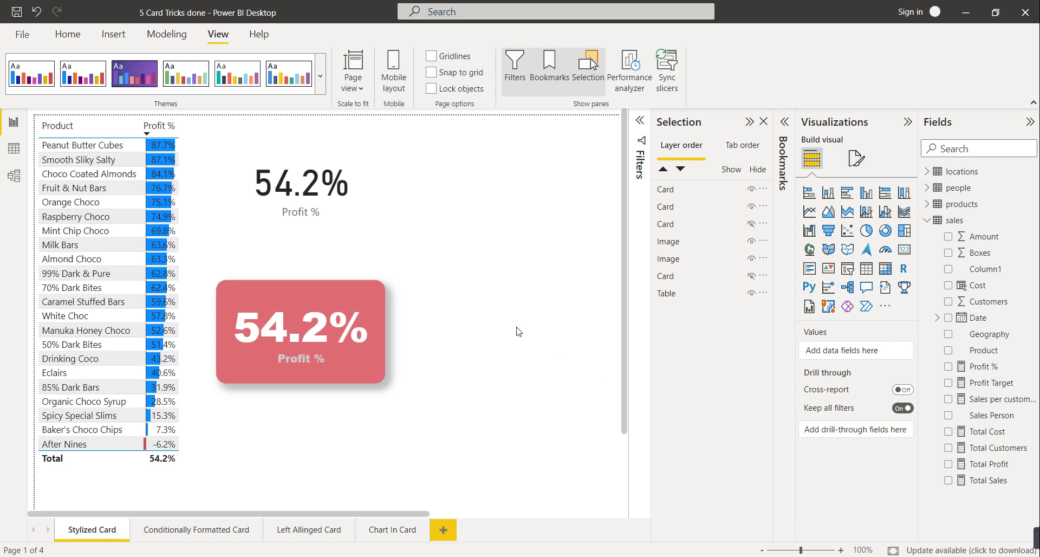
- Select the top and the red Profit % cards, then clear the selection
click(342, 215)
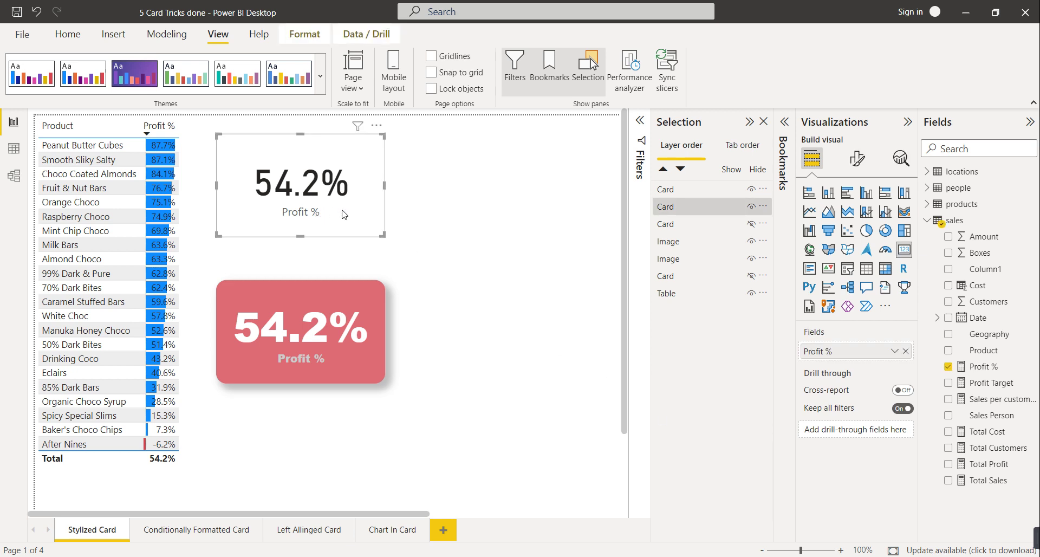
click(373, 315)
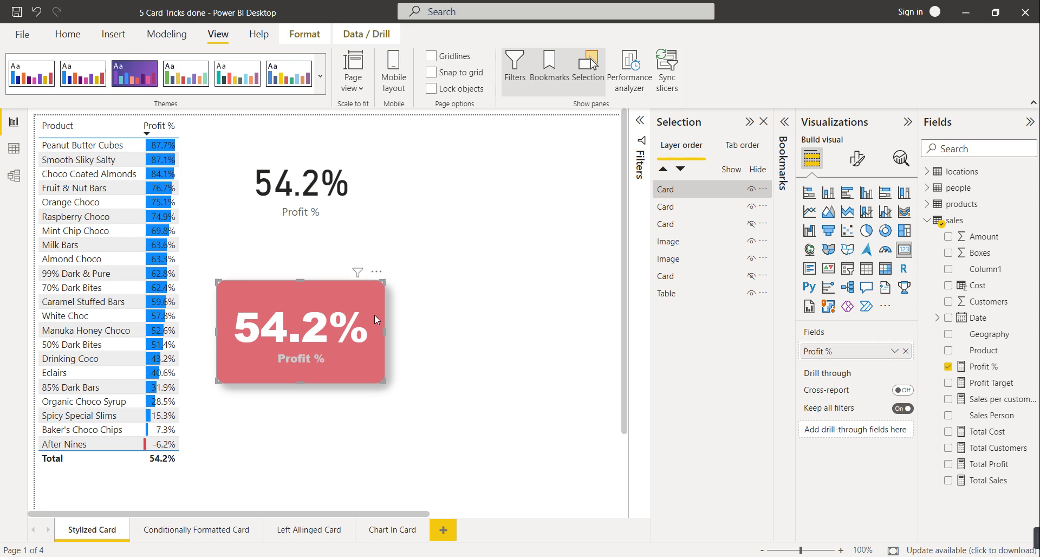
click(436, 329)
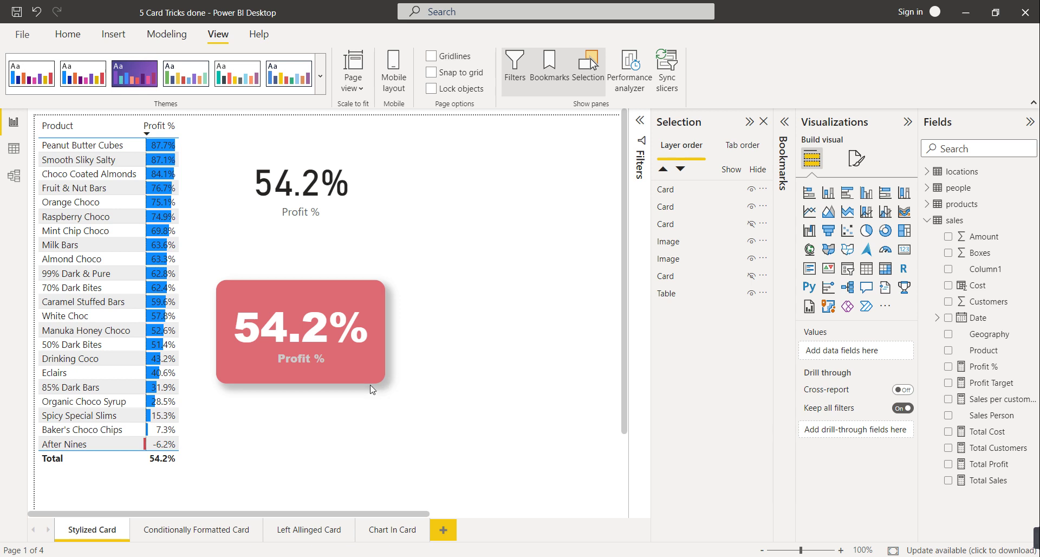
- On the Conditionally Formatted Card page, filter the table to Eclairs, then to After Nines
click(201, 529)
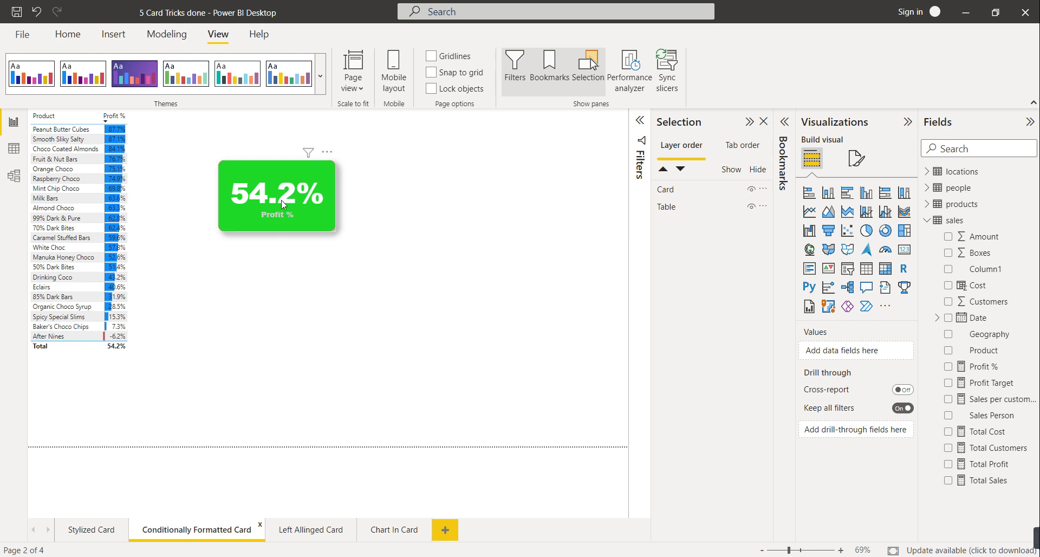
mouse_move(282, 204)
click(120, 288)
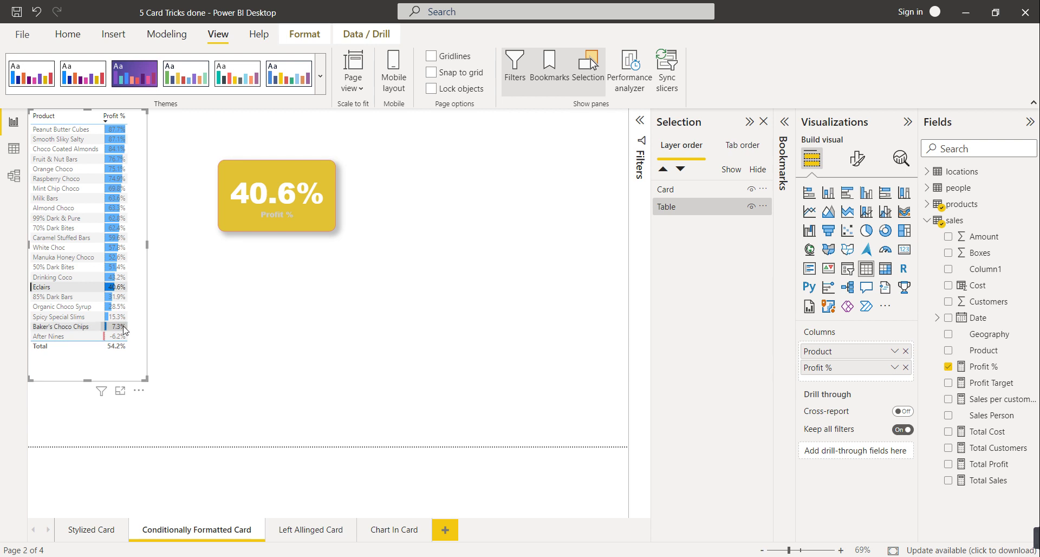
click(76, 337)
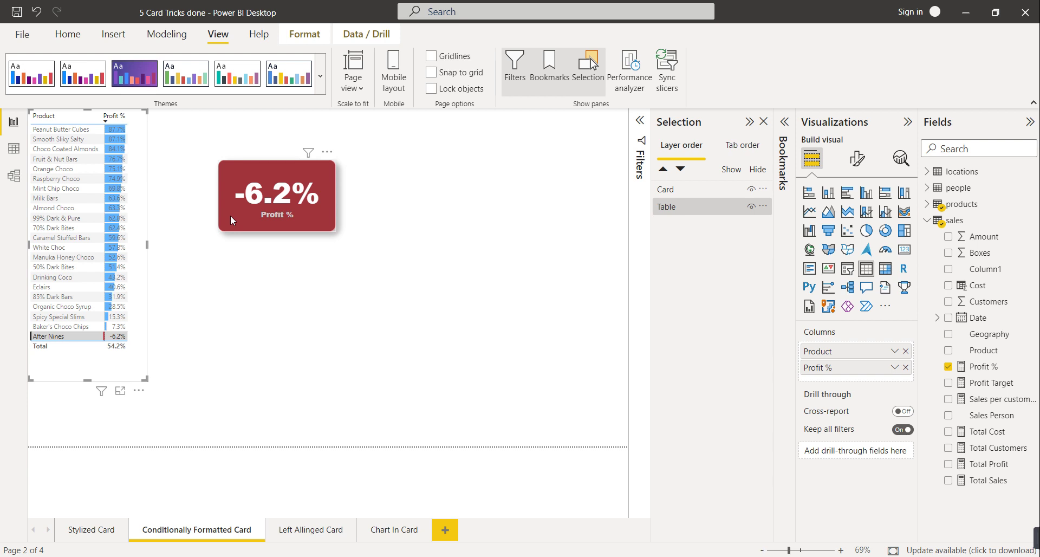
- View the Left Allinged Card page, then the Chart In Card page
click(321, 529)
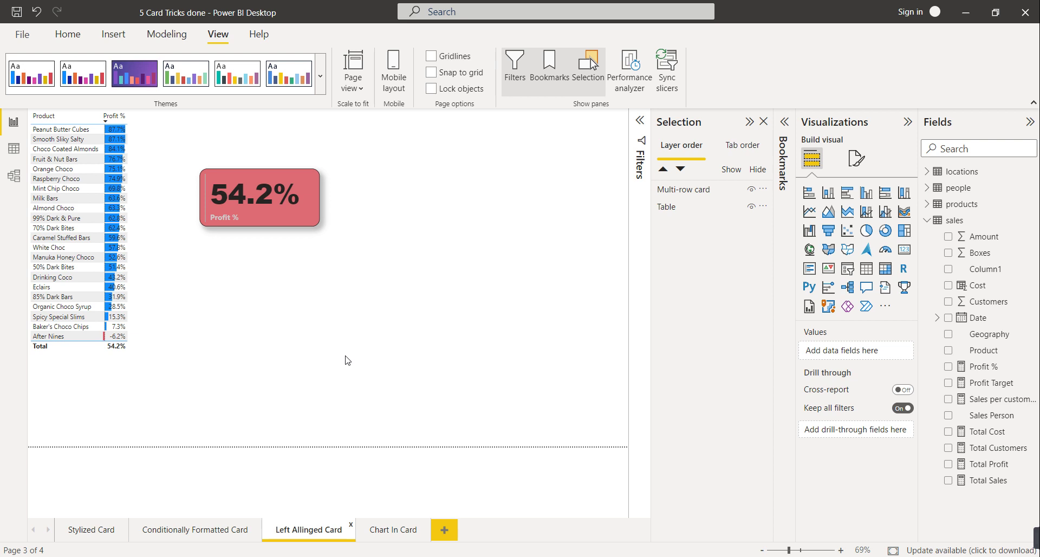
click(395, 536)
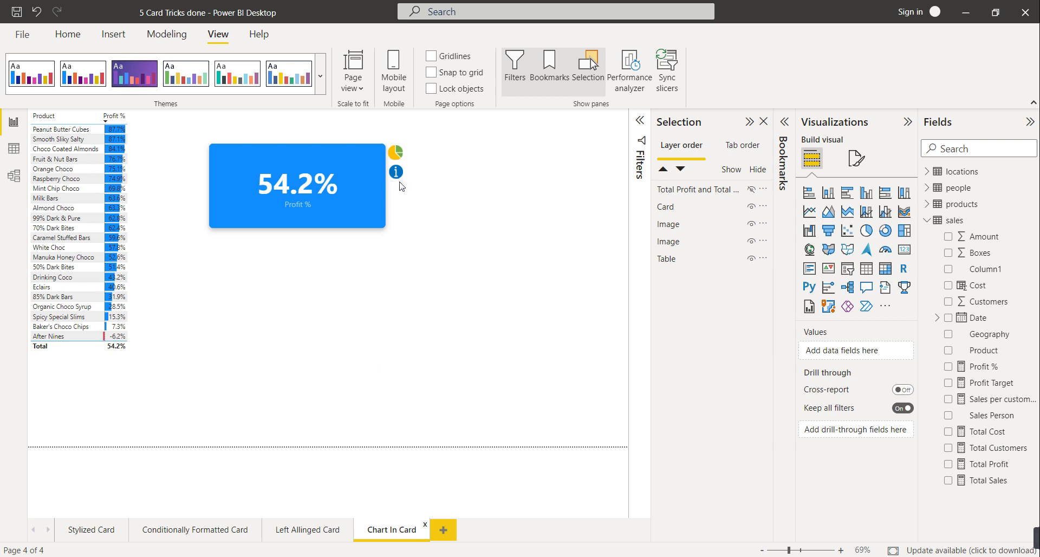
- Swap the Profit % card to the donut chart and back, then go to Stylized Card
ctrl+click(396, 154)
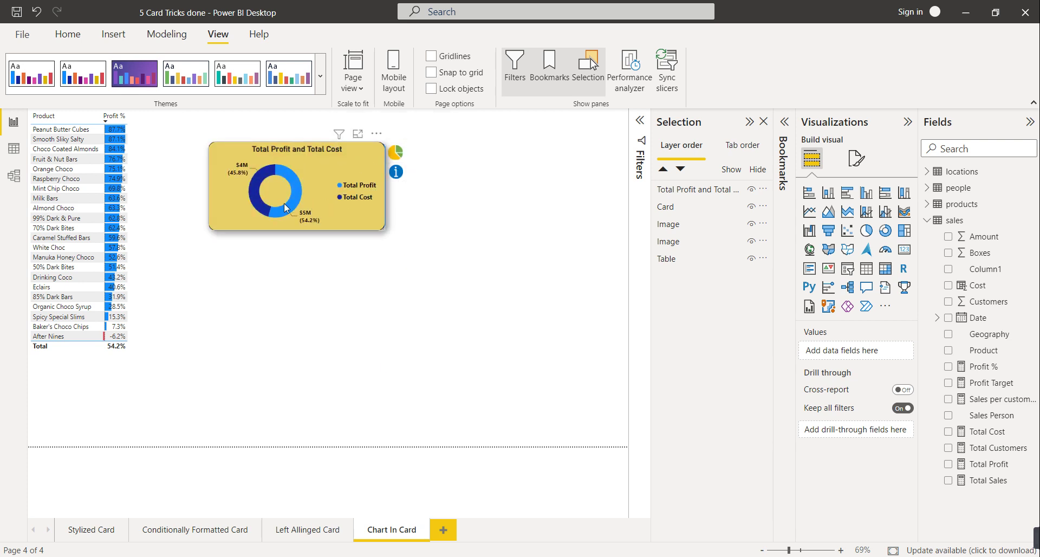
ctrl+click(397, 175)
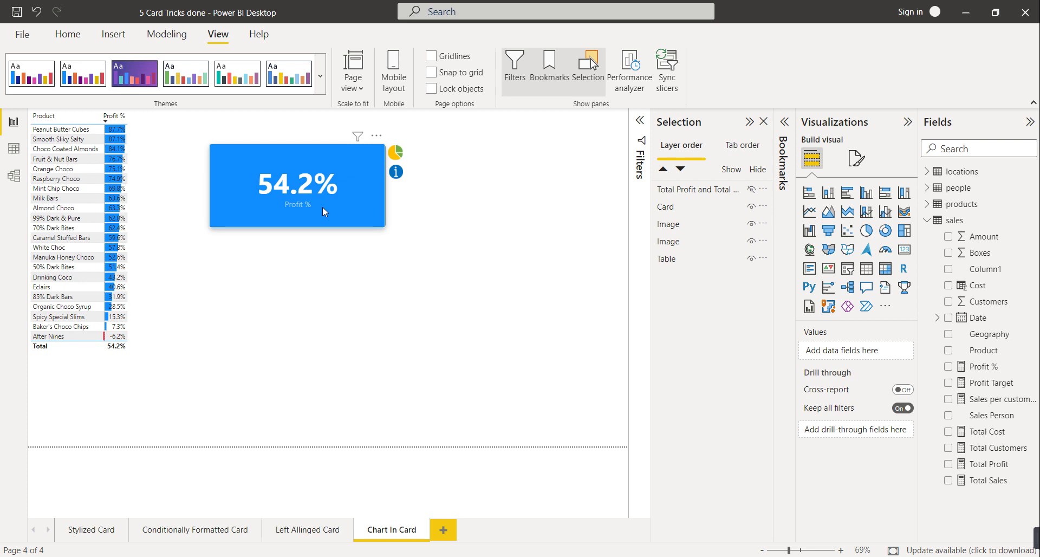
click(77, 533)
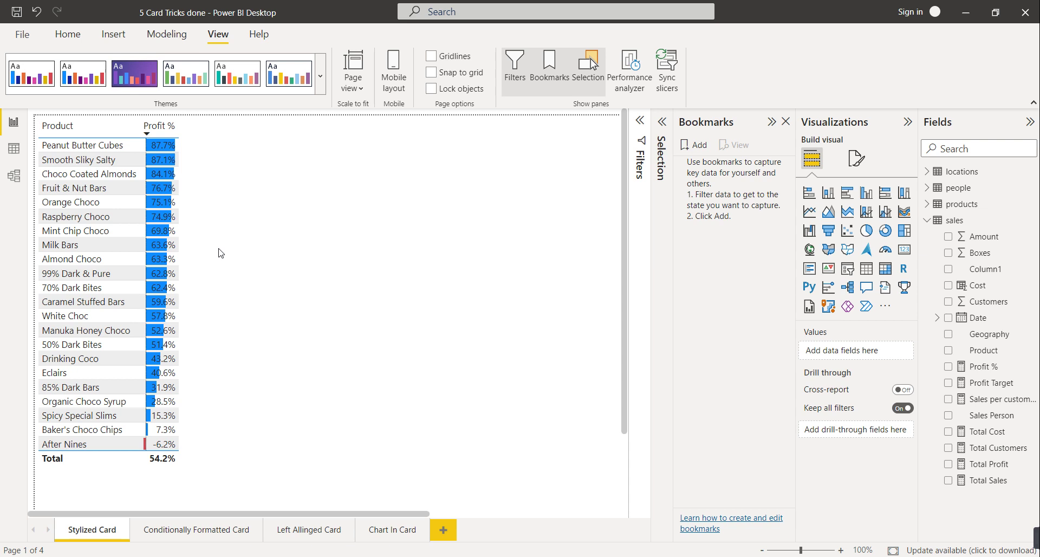
- Add a card visual beside the table, resize it, and put Profit % into its fields
click(906, 250)
drag(405, 422, 411, 327)
drag(382, 415, 377, 275)
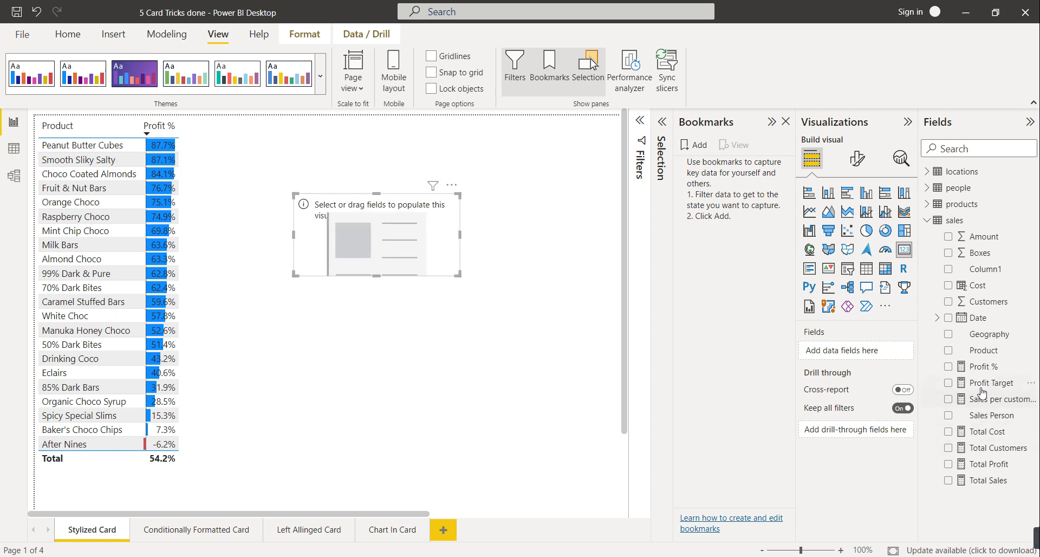
drag(980, 368, 867, 355)
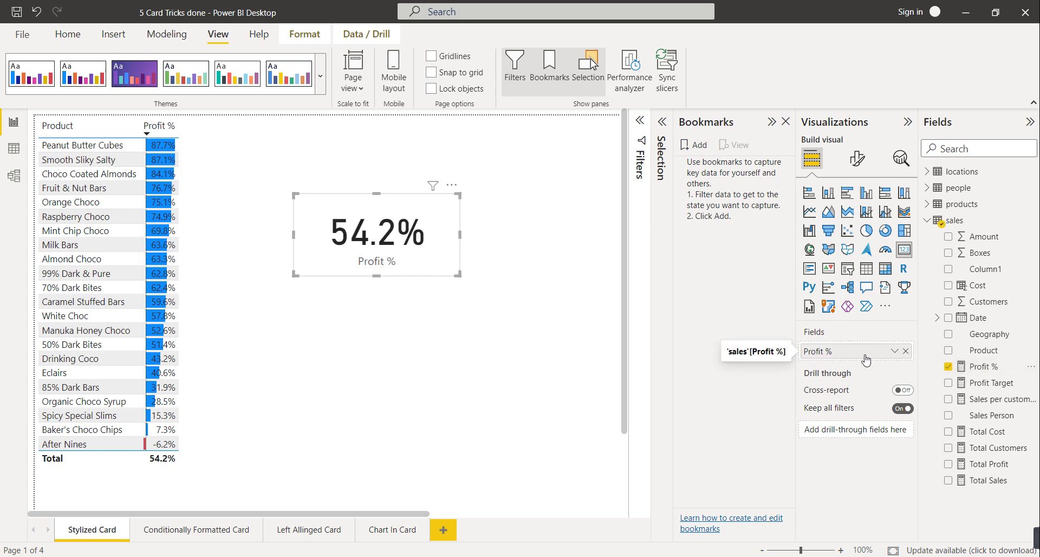
click(857, 158)
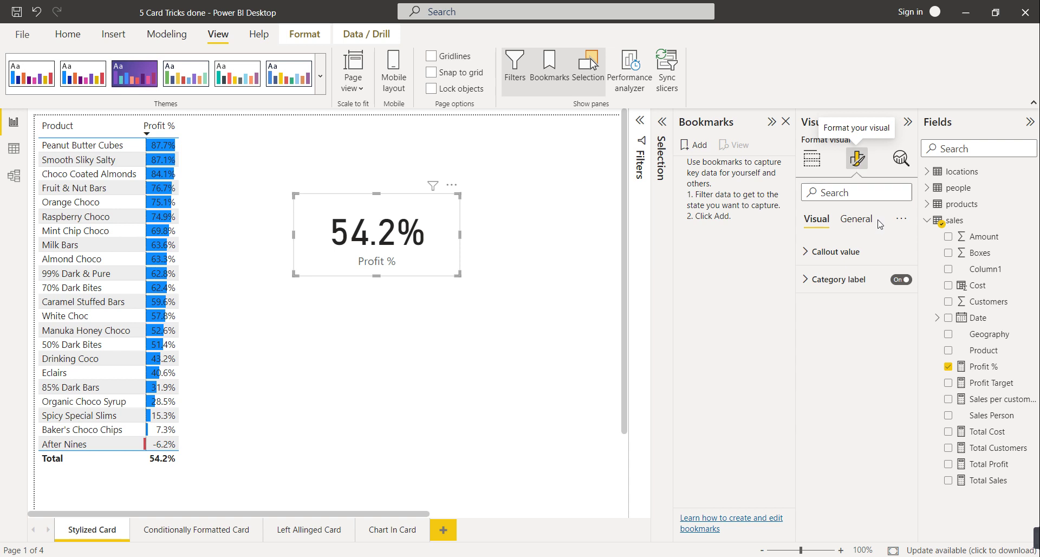
- Set the new card's background to dark purple
click(864, 222)
click(844, 317)
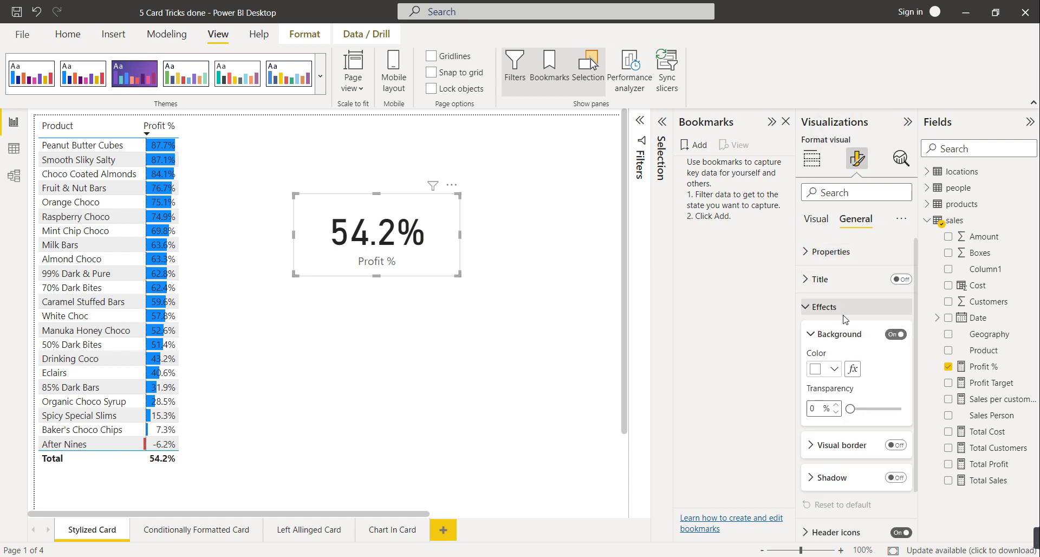
click(829, 368)
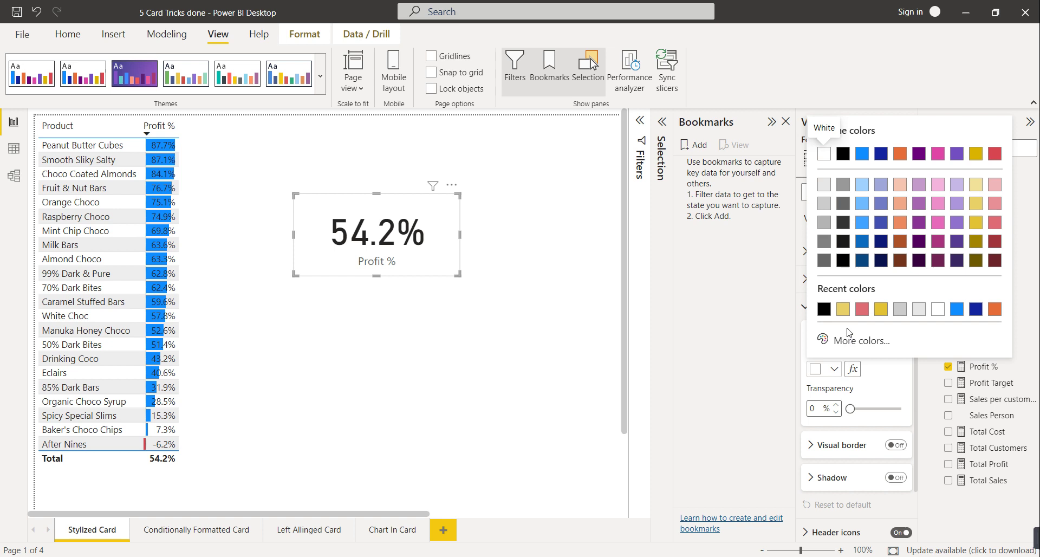
click(958, 241)
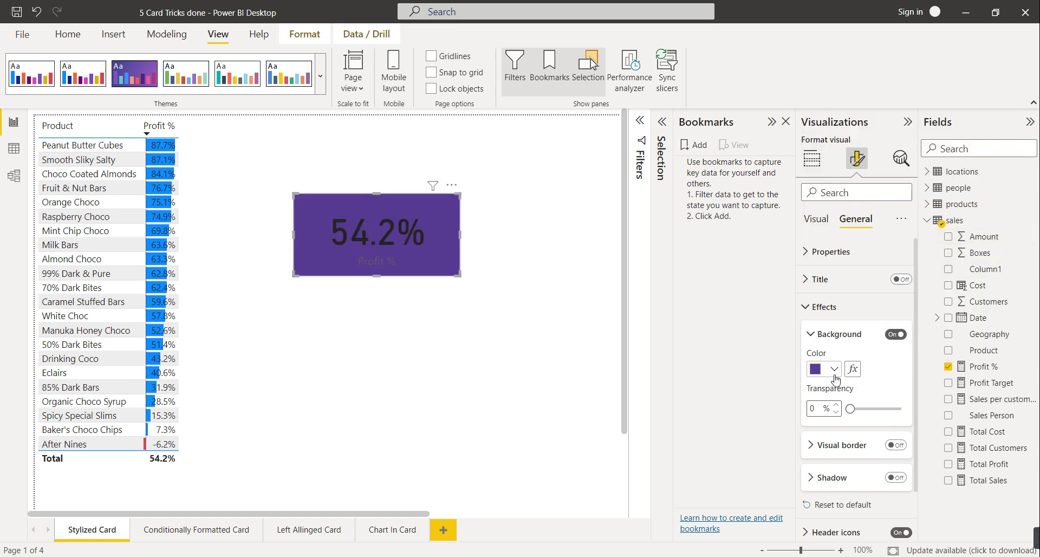
- Turn on the card's visual border with 20 px rounded corners
click(897, 446)
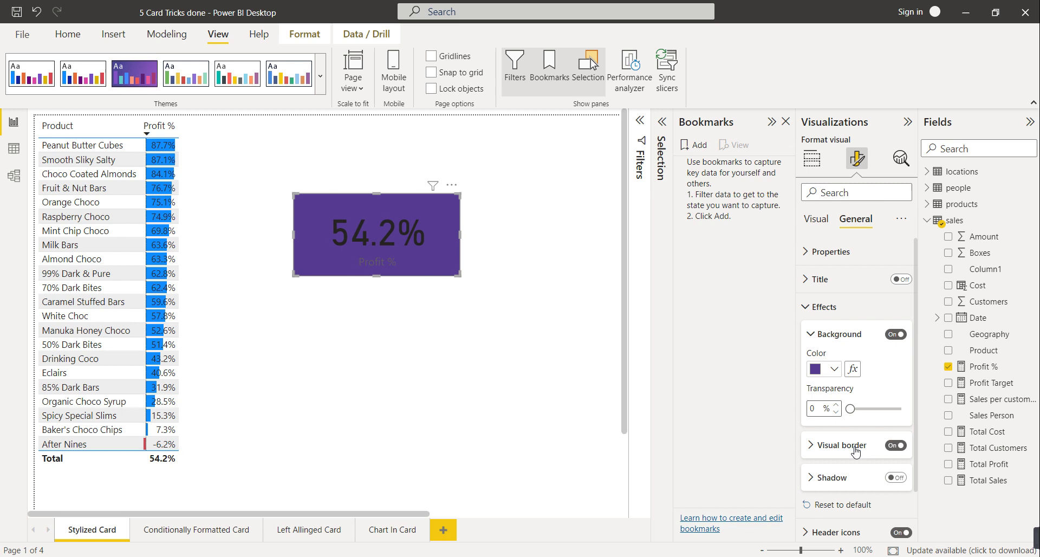
scroll(851, 454, down, 2)
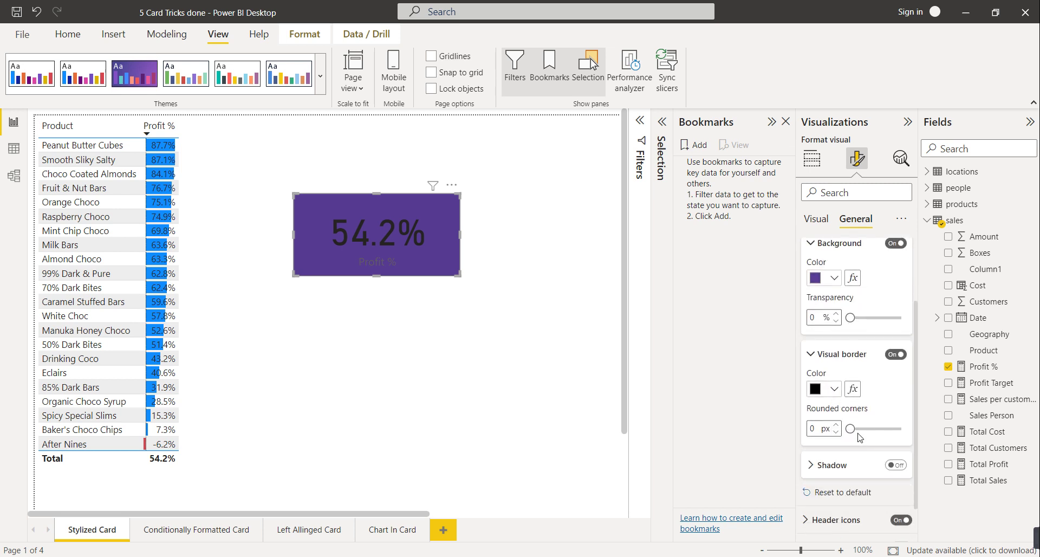
drag(850, 429, 882, 434)
drag(814, 429, 808, 429)
key(Down)
key(BackSpace)
key(BackSpace)
text(020)
- Enable the card's shadow and colour it purple
click(895, 465)
click(848, 473)
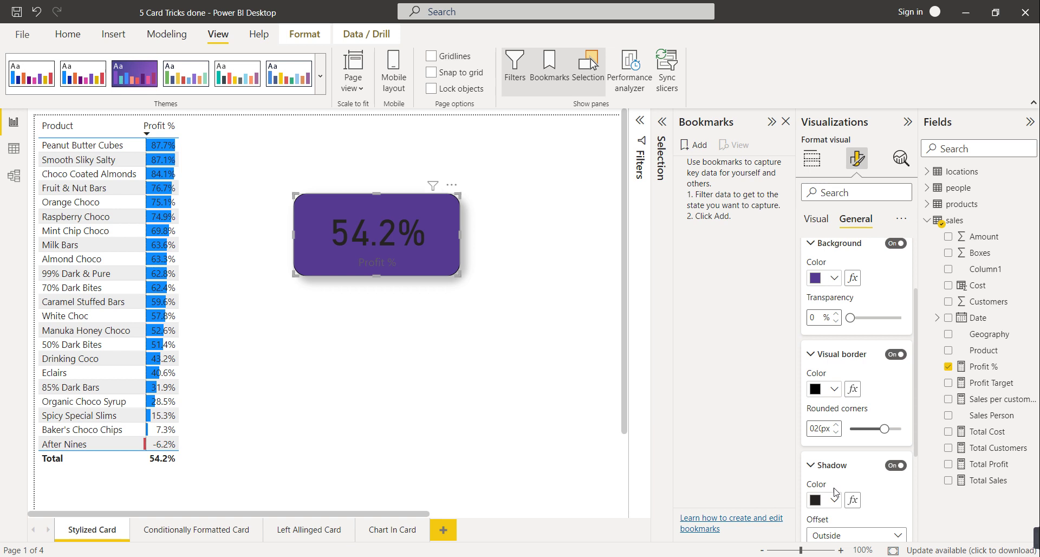
click(833, 500)
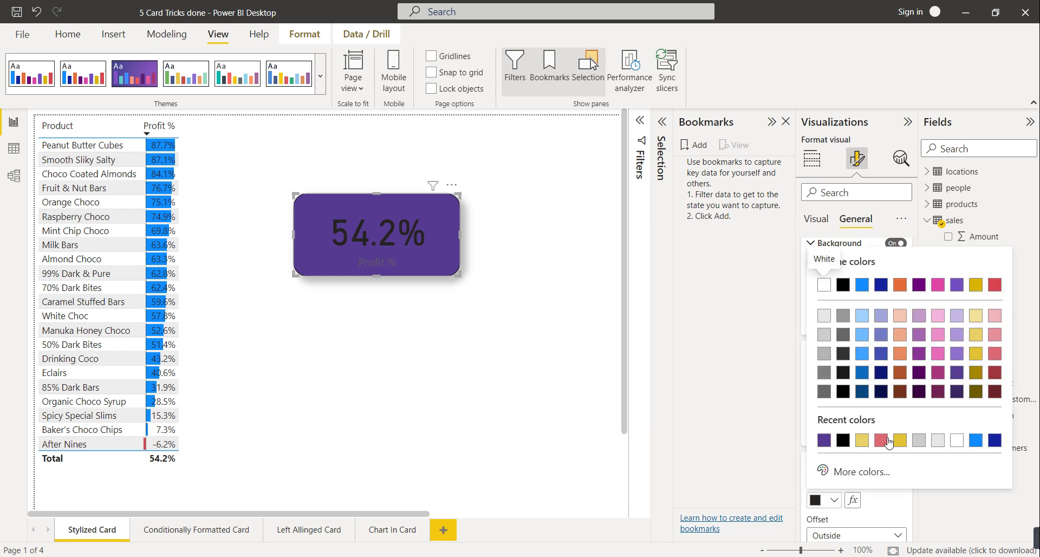
click(824, 440)
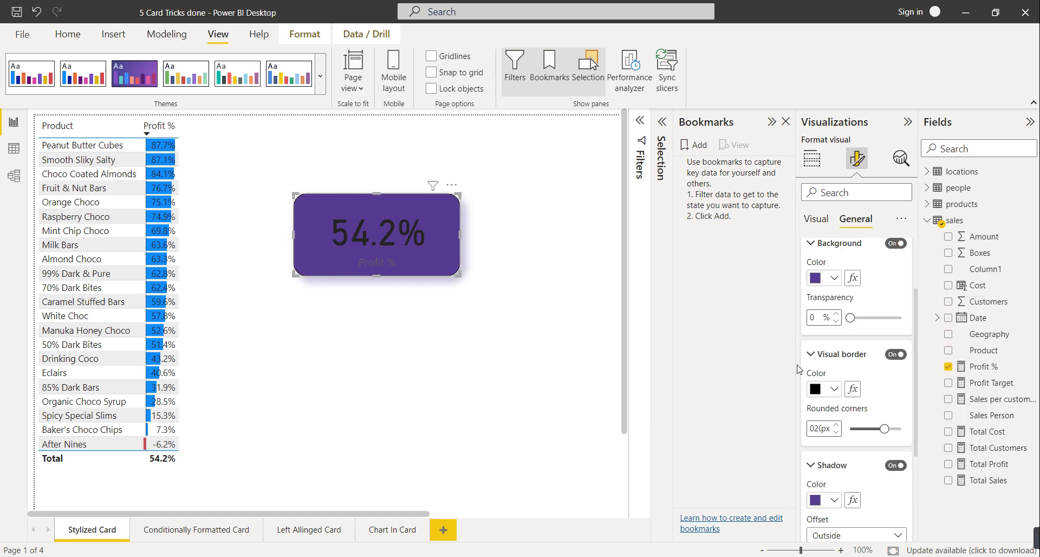
click(831, 227)
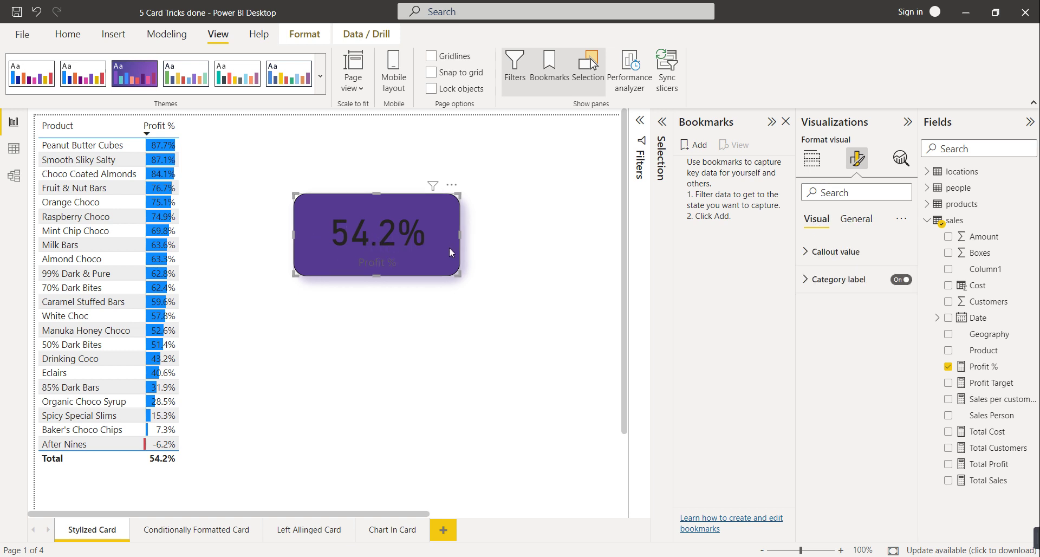
- Make the 54.2% callout value bold Arial Black in light grey
click(846, 253)
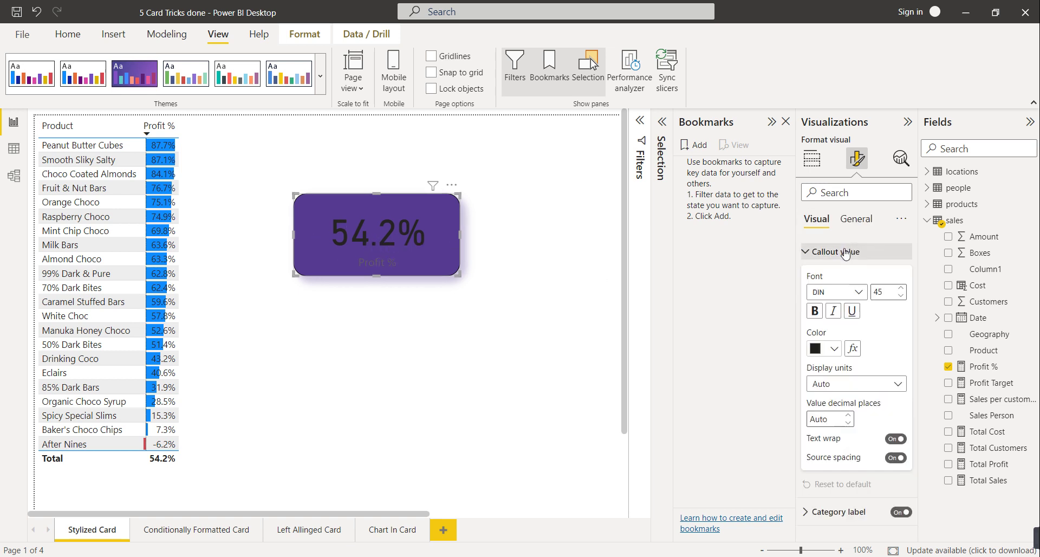
click(816, 315)
click(855, 293)
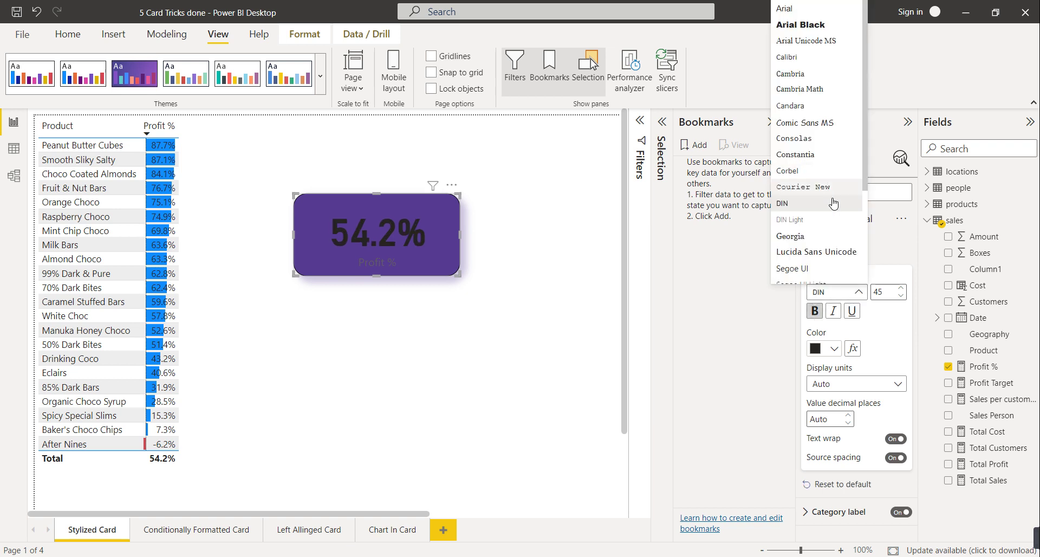
click(807, 25)
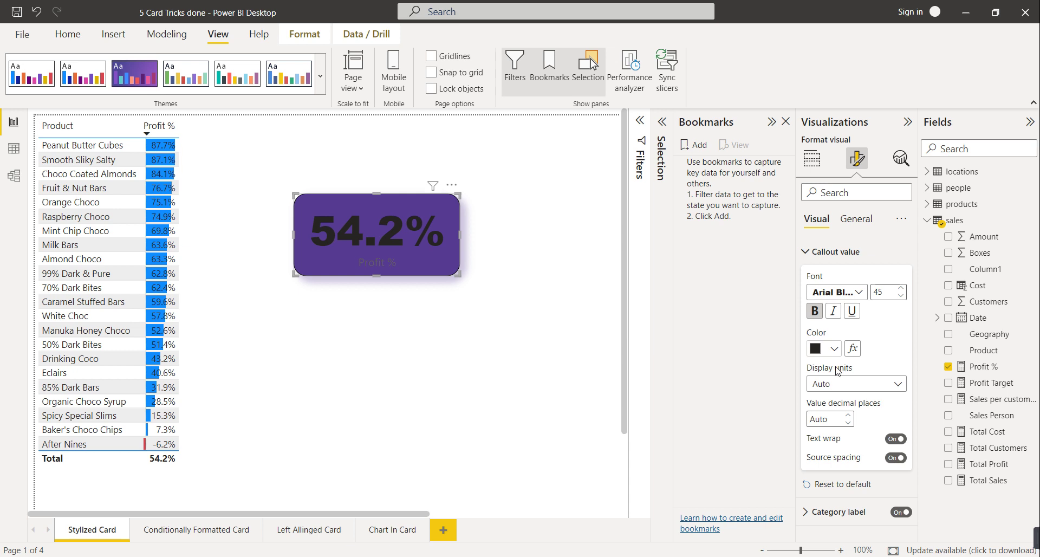
click(833, 349)
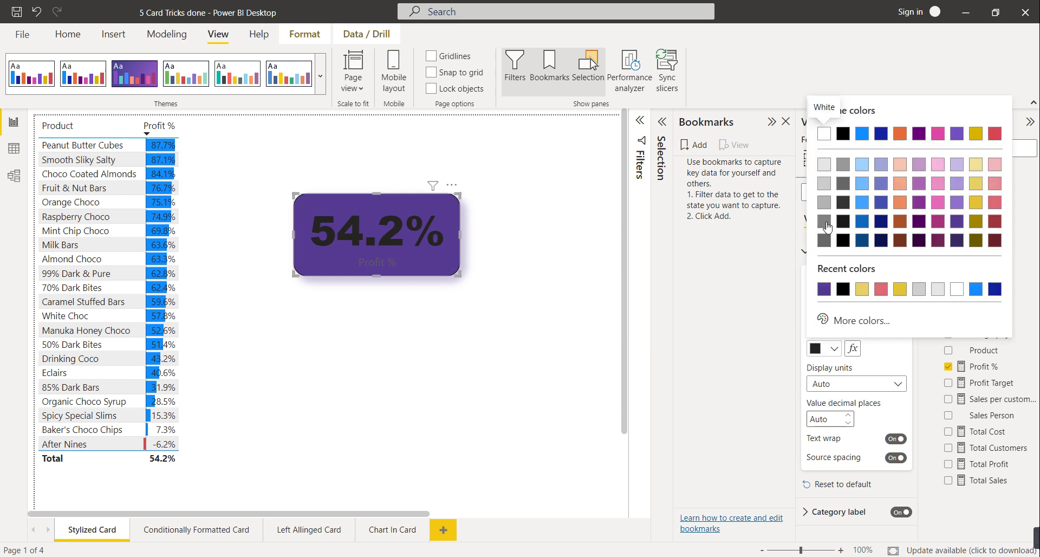
click(825, 164)
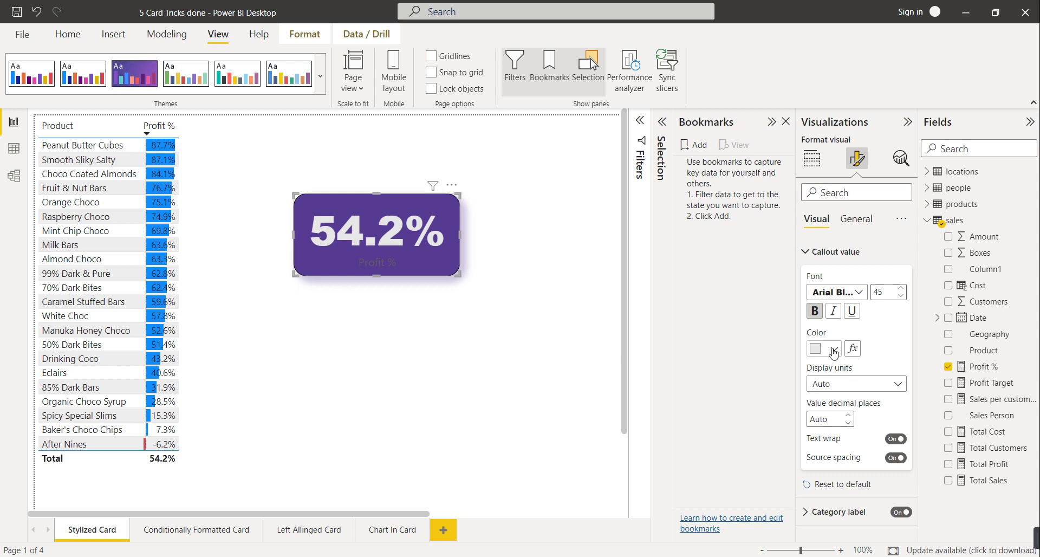
- Make the Profit % category label bold Arial Black in light grey
click(838, 511)
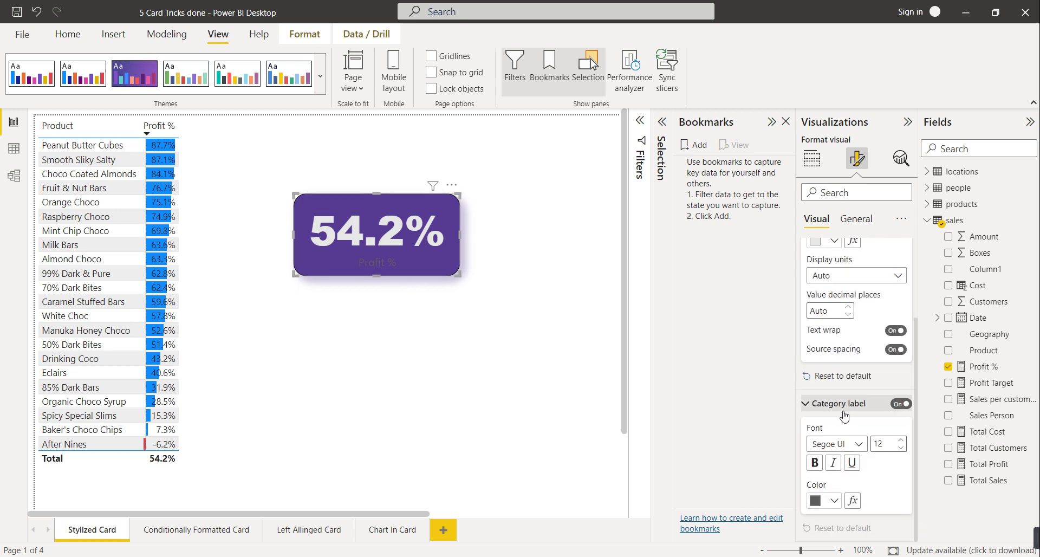
click(814, 463)
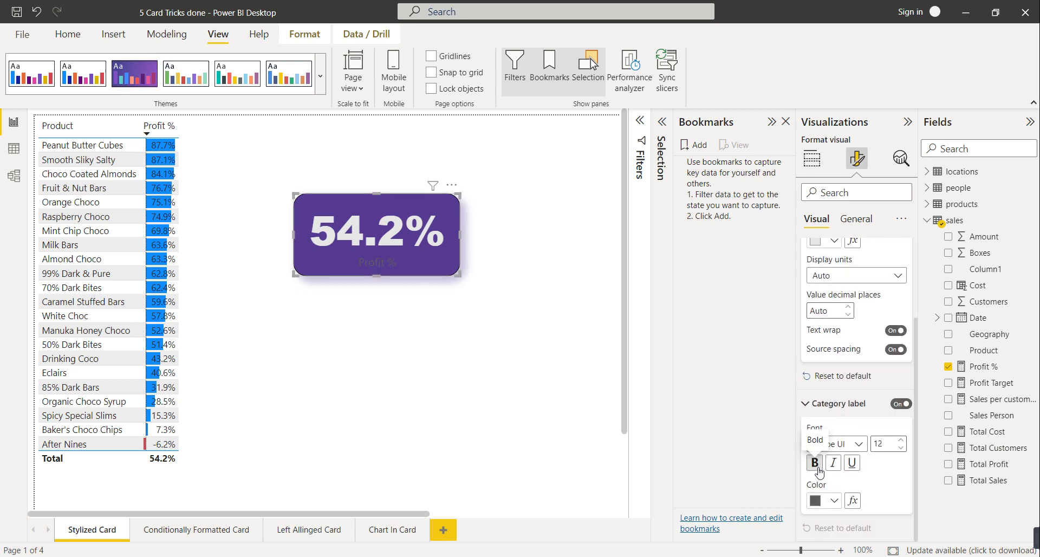
click(849, 450)
click(831, 48)
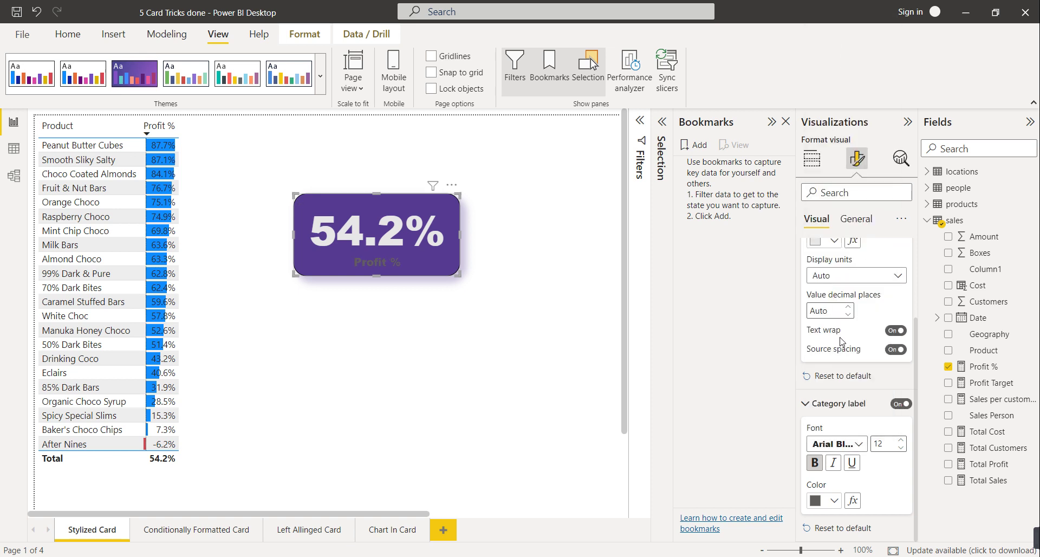
click(834, 502)
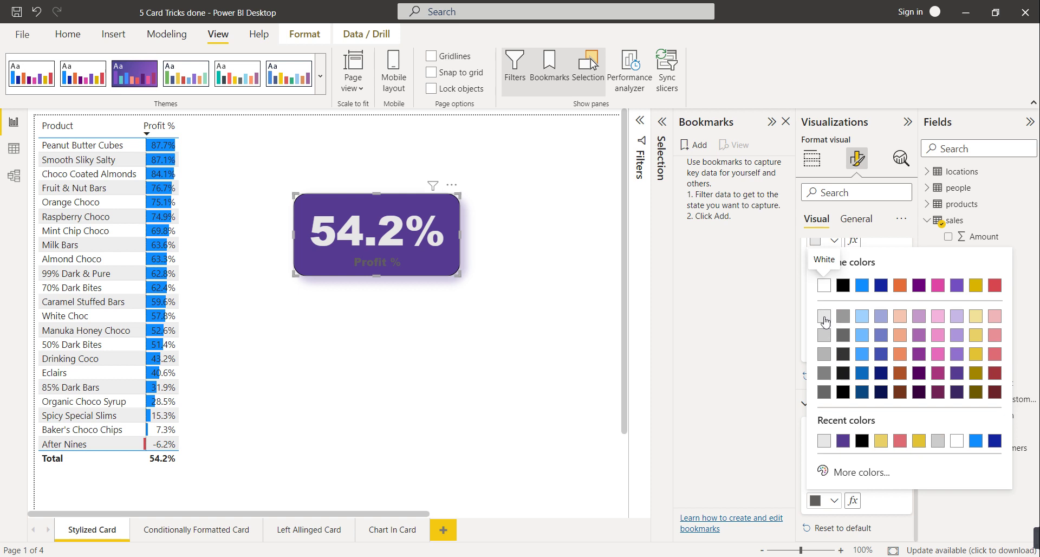
click(825, 335)
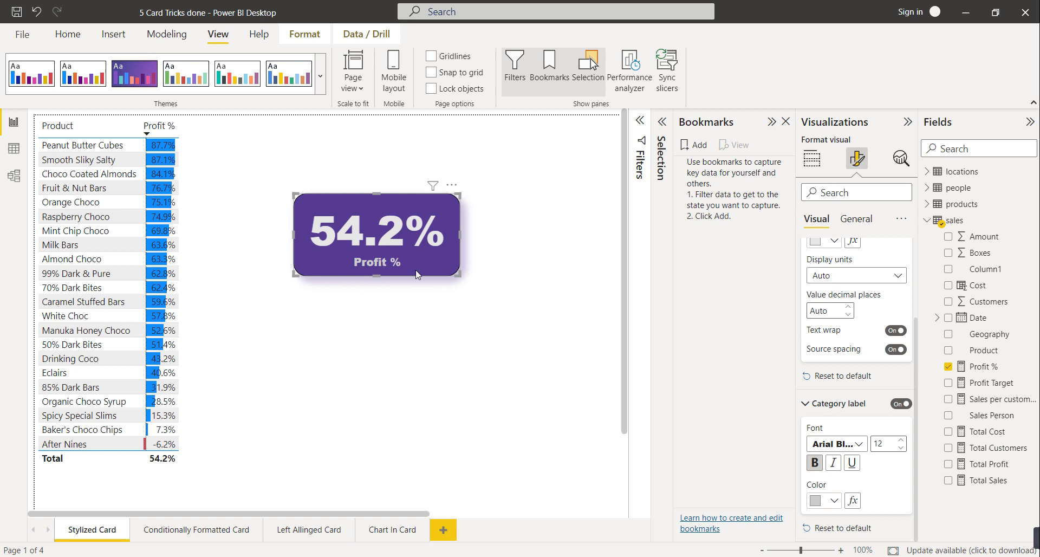
click(474, 356)
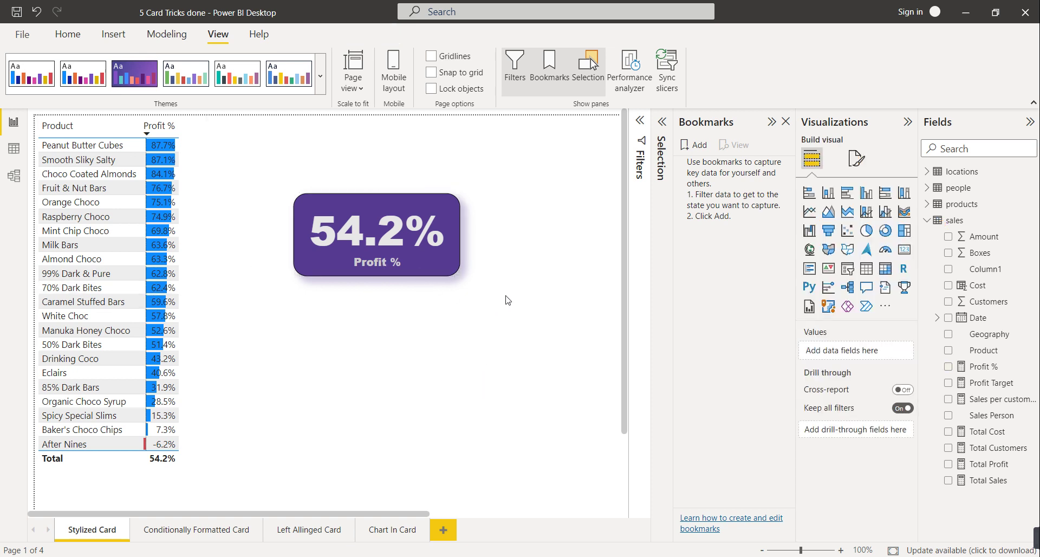
- Change the Profit % card's shadow colour to black, then check the Conditionally Formatted Card page and return
click(855, 160)
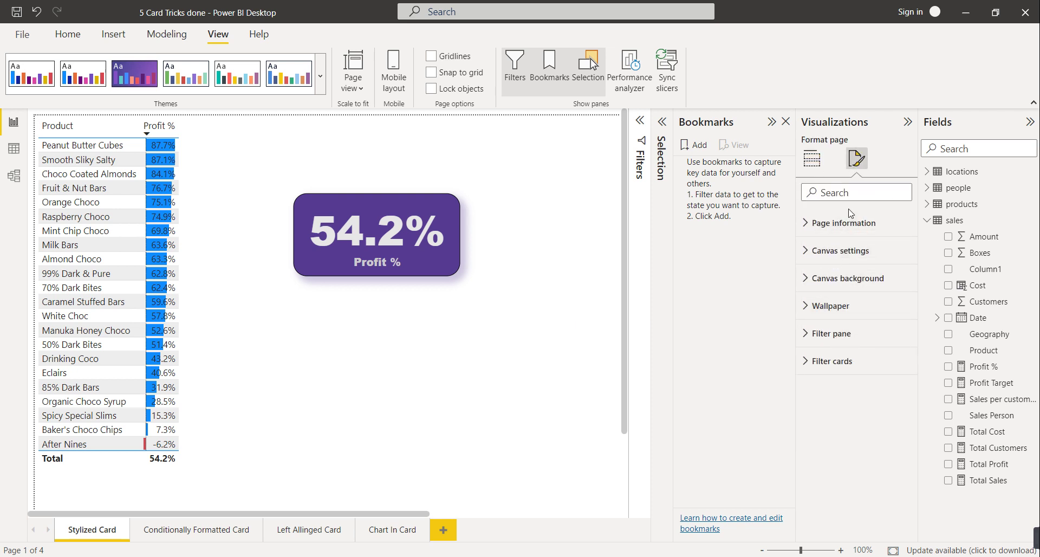
click(438, 200)
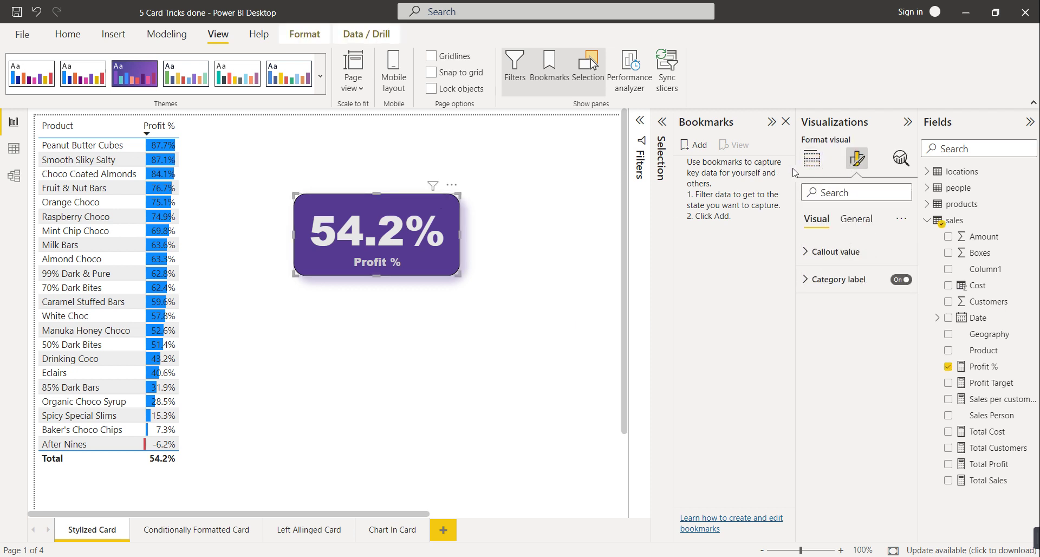
click(856, 220)
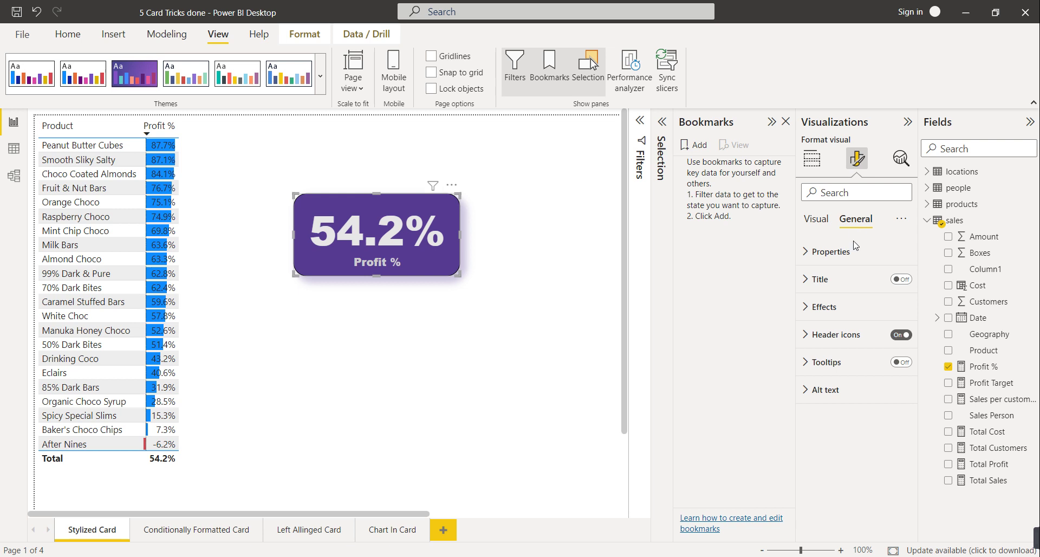
click(845, 308)
click(847, 478)
scroll(846, 482, down, 1)
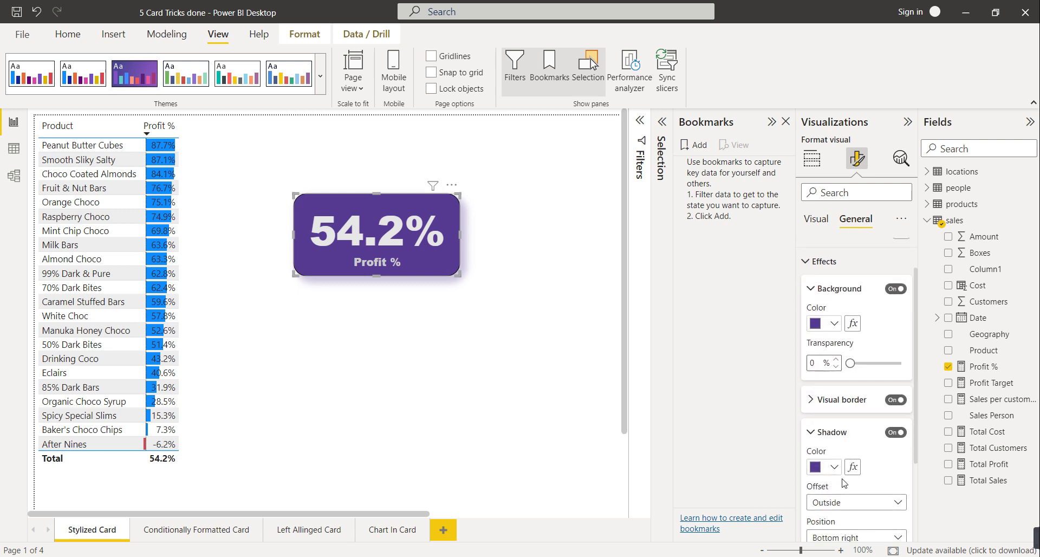
click(835, 467)
click(835, 232)
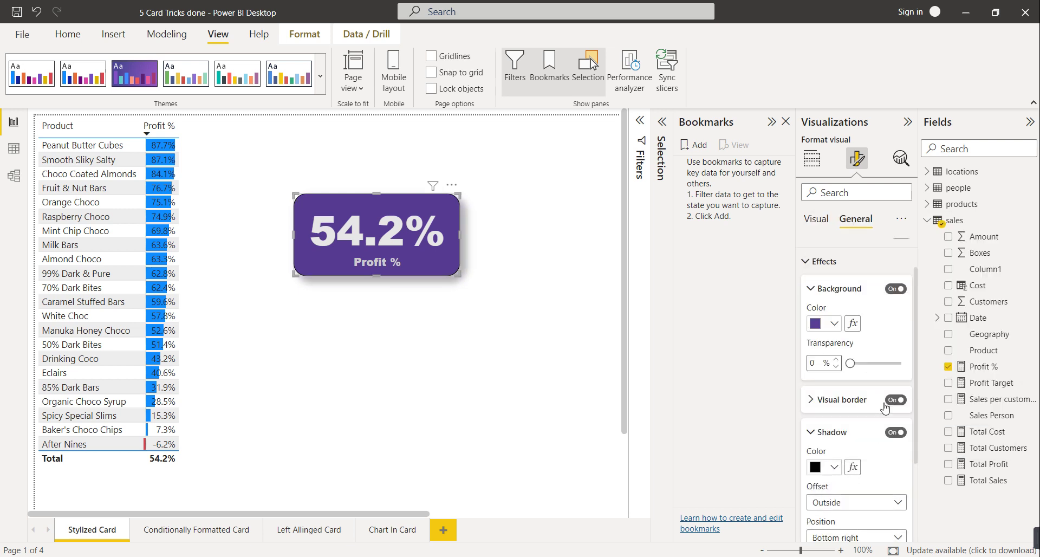
click(519, 349)
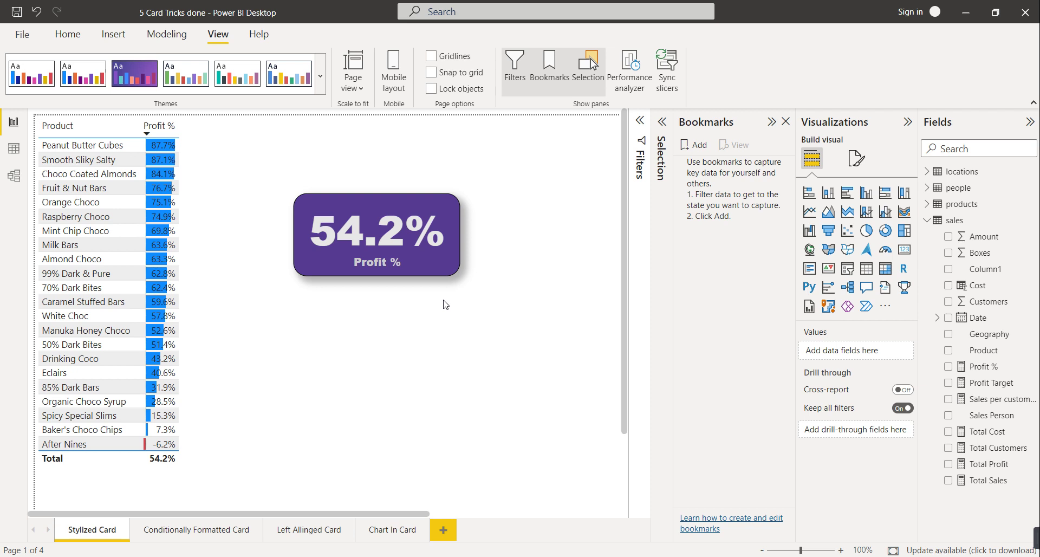
click(189, 533)
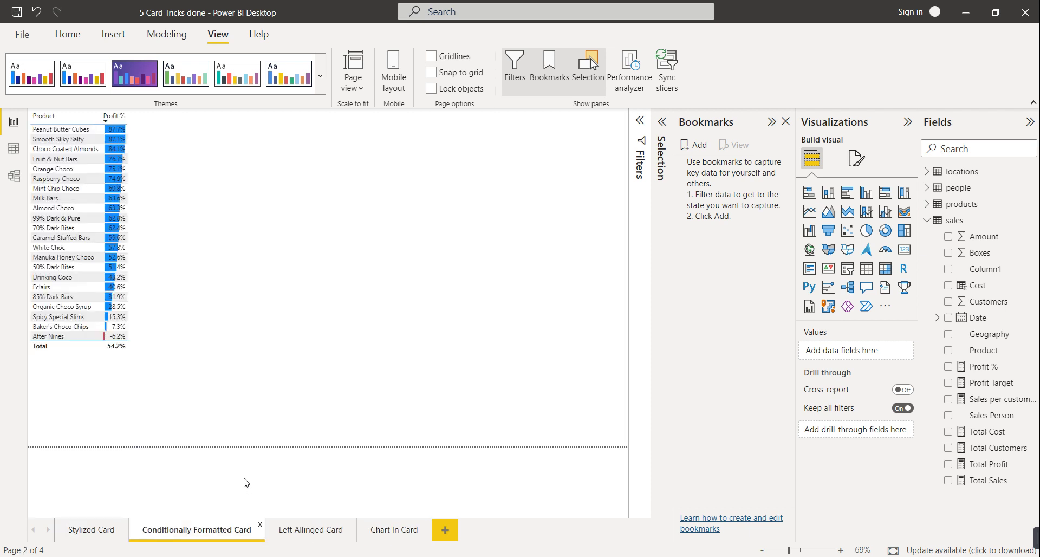
click(100, 528)
- On the Conditionally Formatted Card page, select the Profit % card and show its formatting options
click(335, 264)
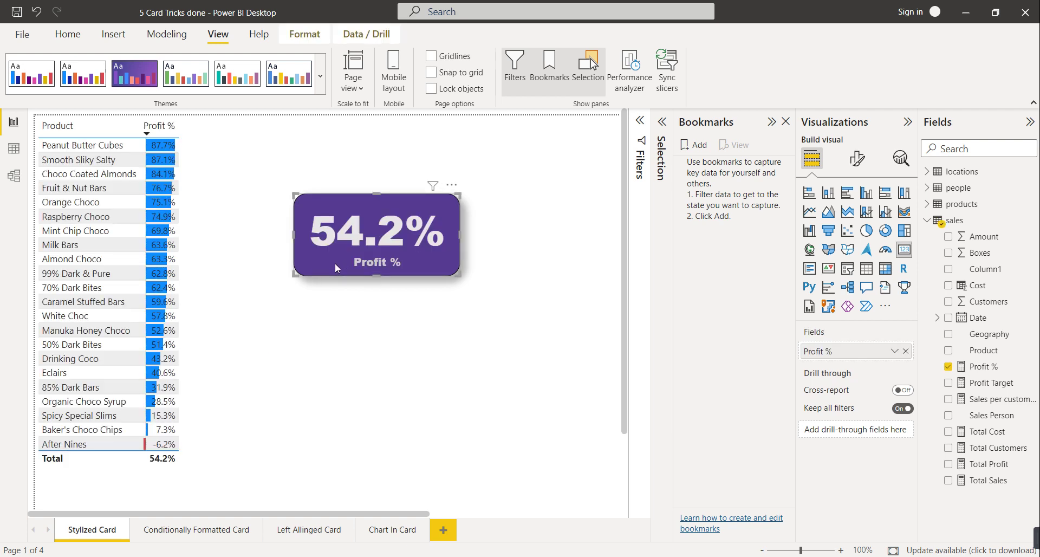
click(197, 537)
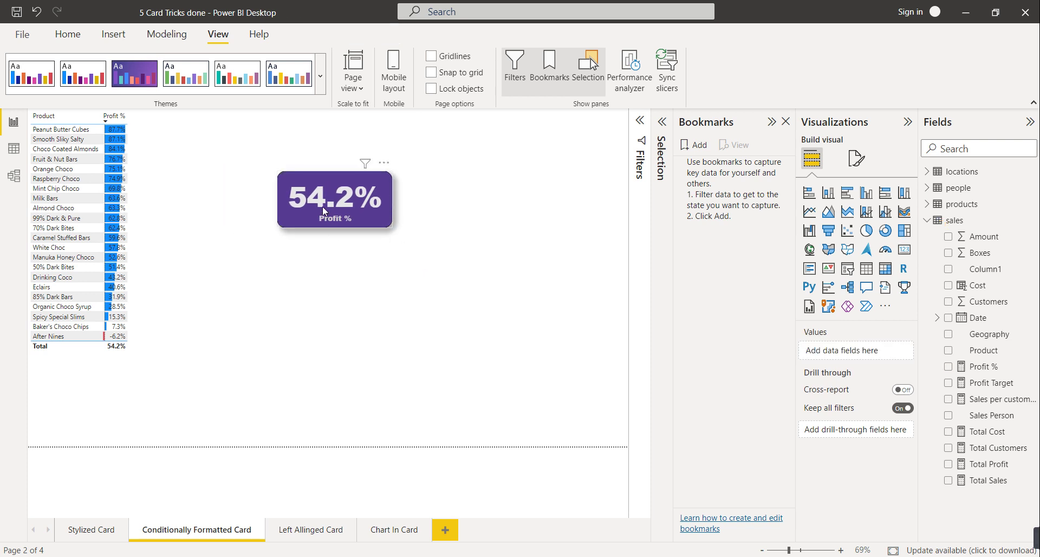
mouse_move(359, 209)
click(363, 222)
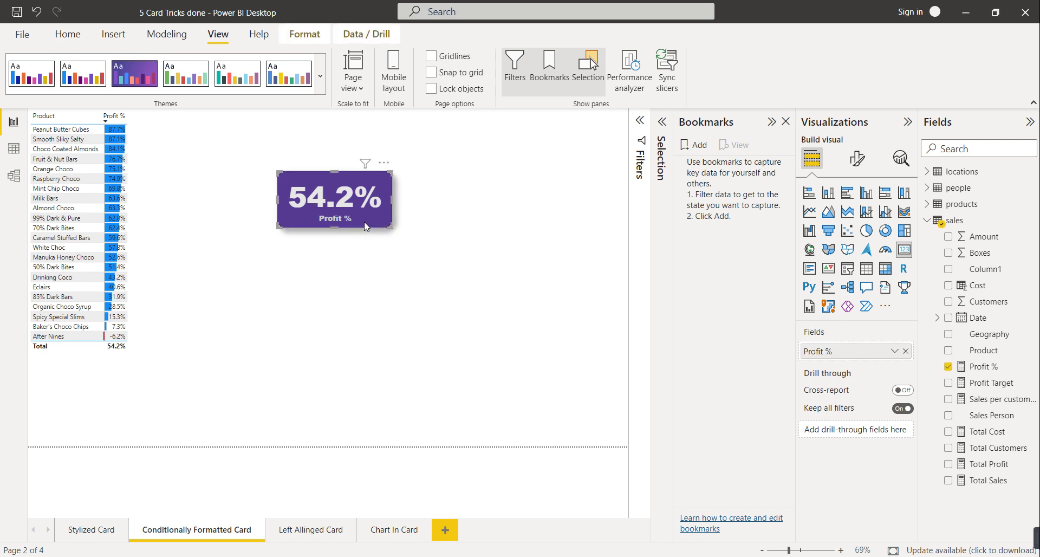
click(852, 168)
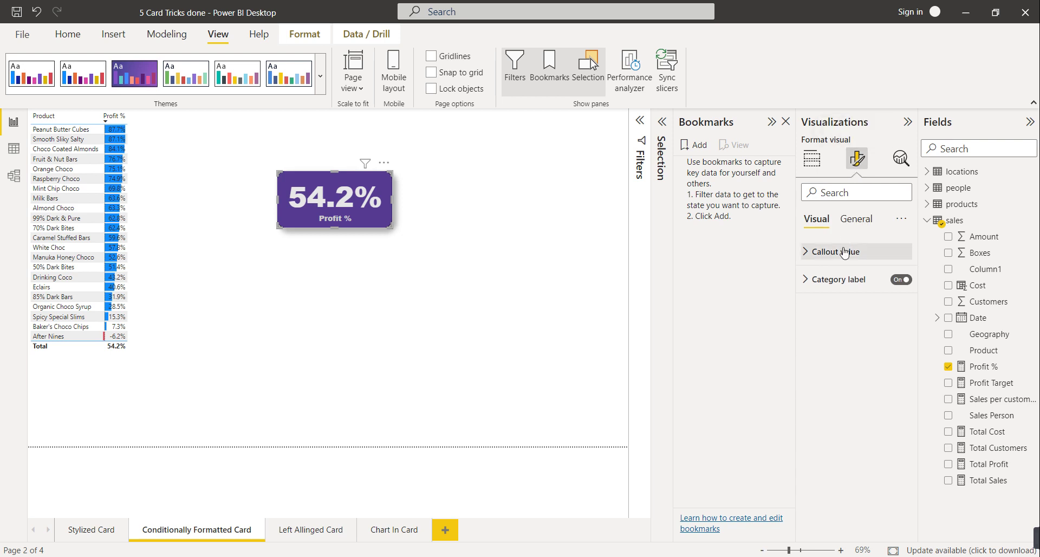
- Set up conditional colouring for the card background under Effects, with Format style set to Rules
click(856, 220)
click(828, 309)
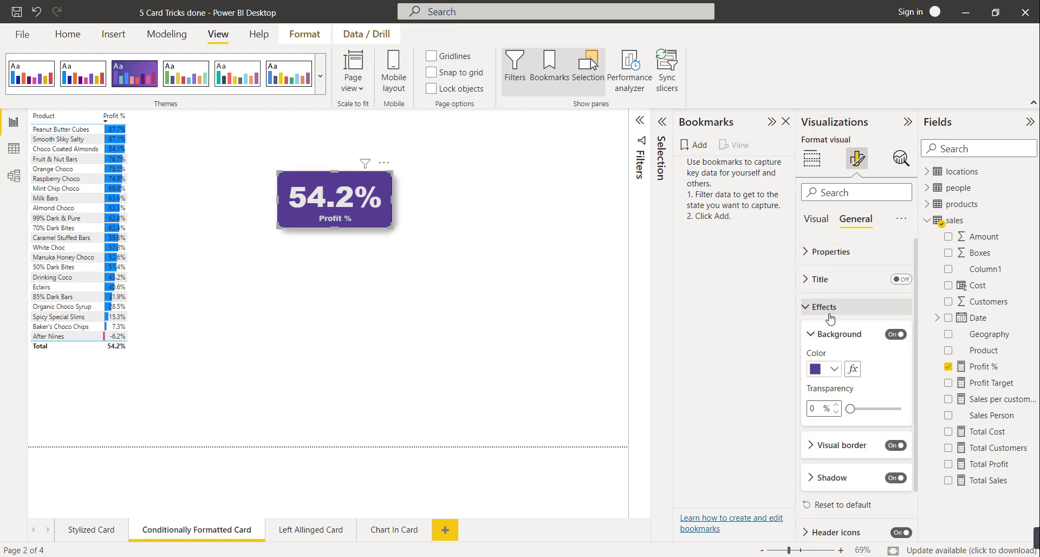
click(853, 369)
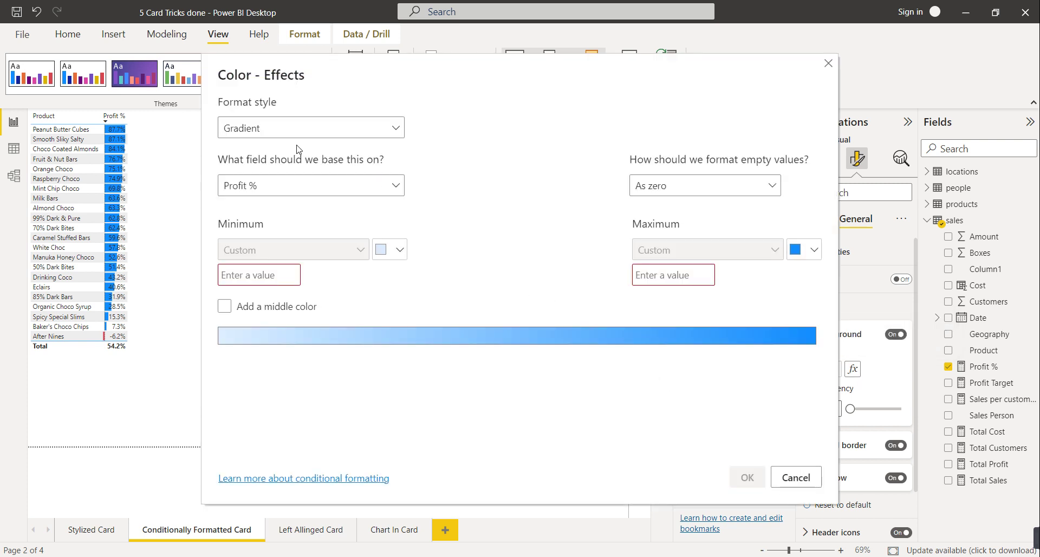
click(310, 134)
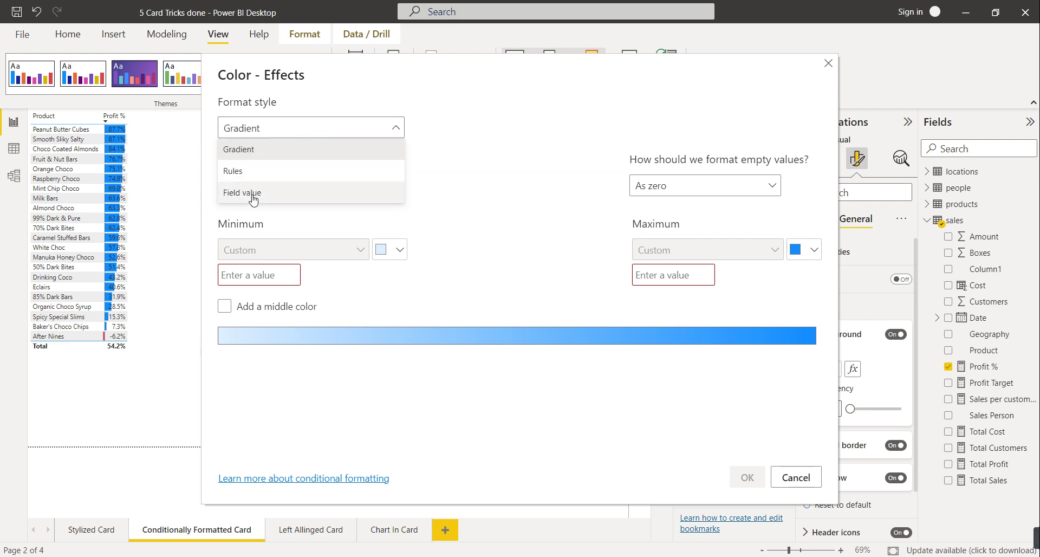
click(254, 147)
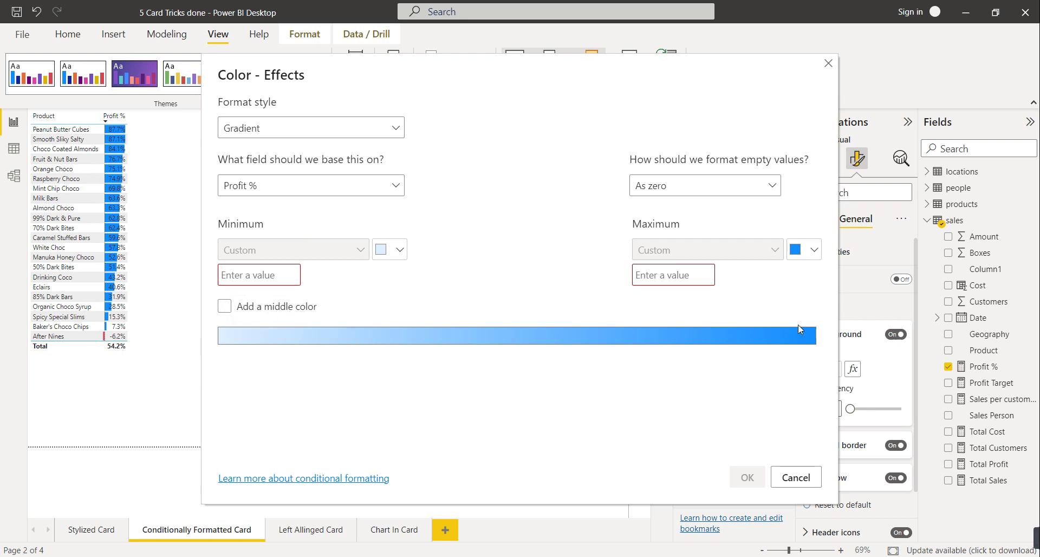
click(298, 130)
click(266, 170)
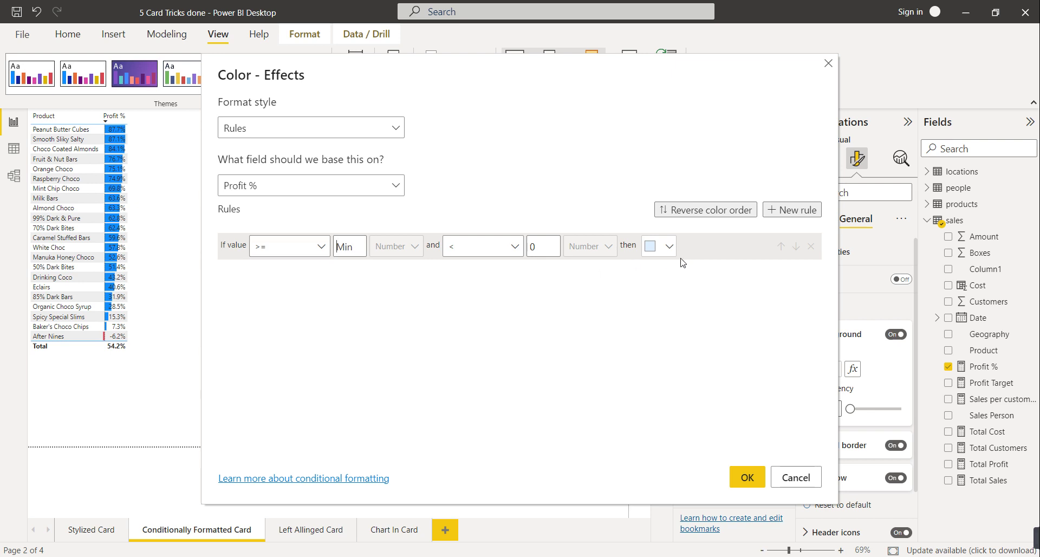
- Colour Profit % values below 0 dark red and from 0 to 0.5 yellow
click(670, 247)
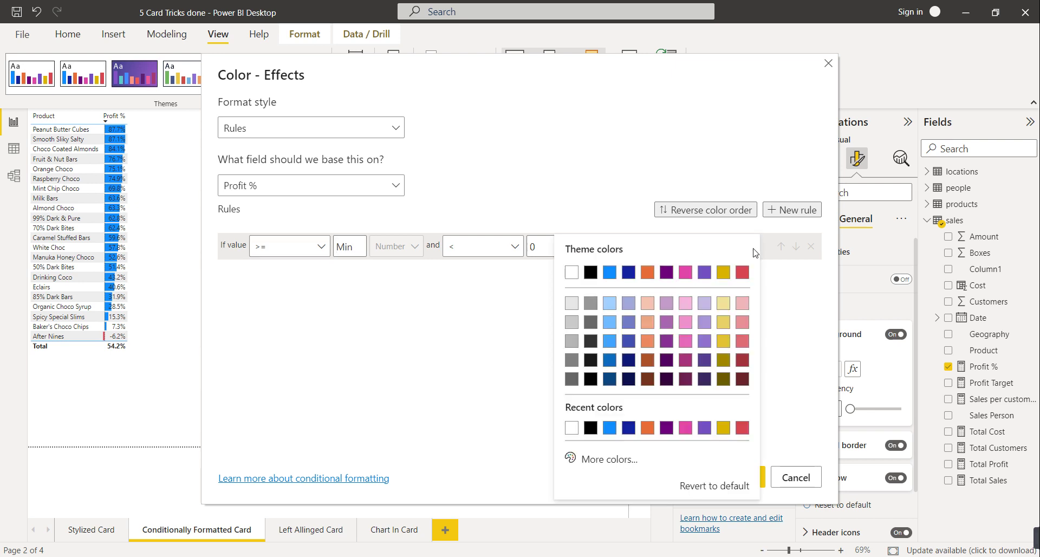
click(742, 360)
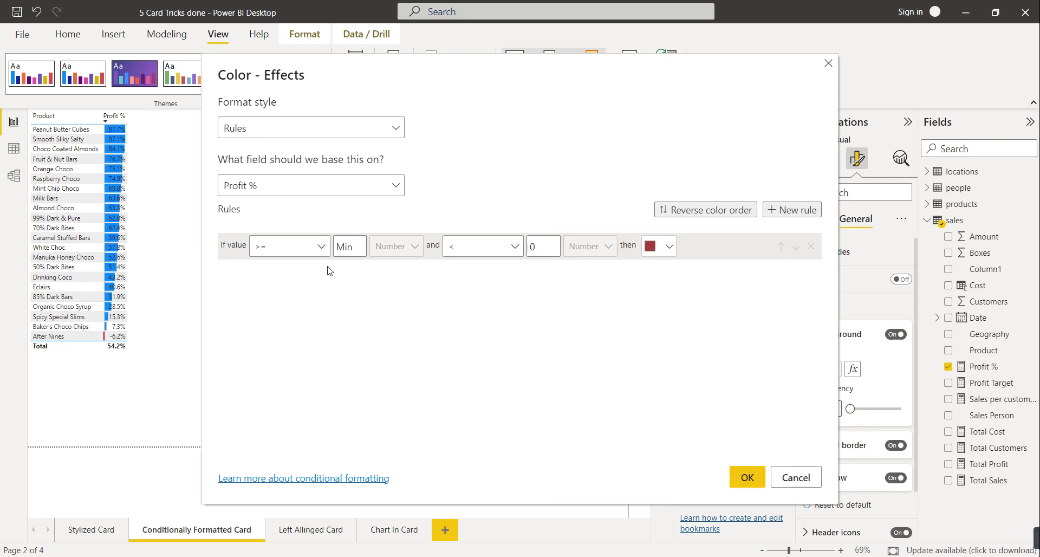
click(800, 217)
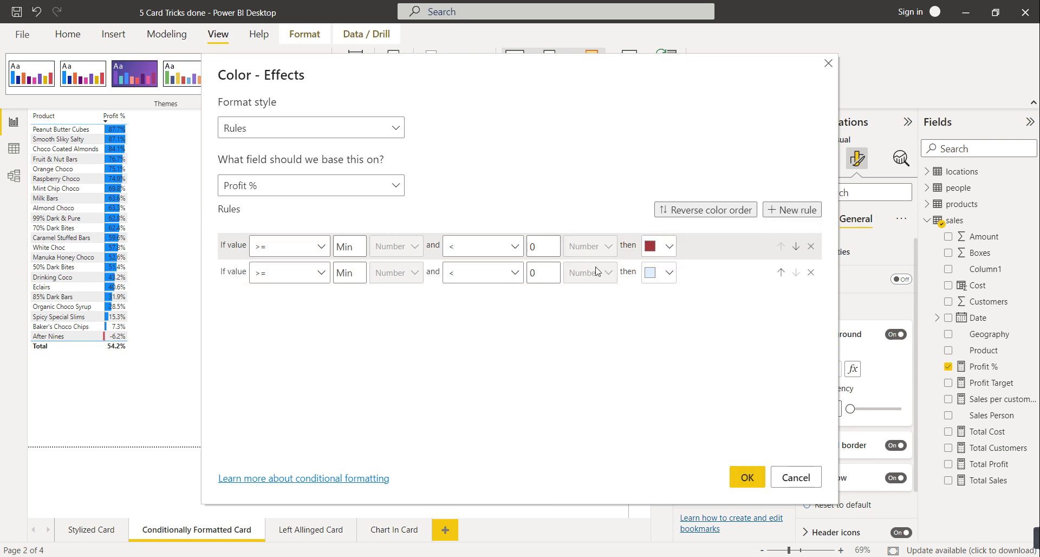
click(336, 271)
text(0)
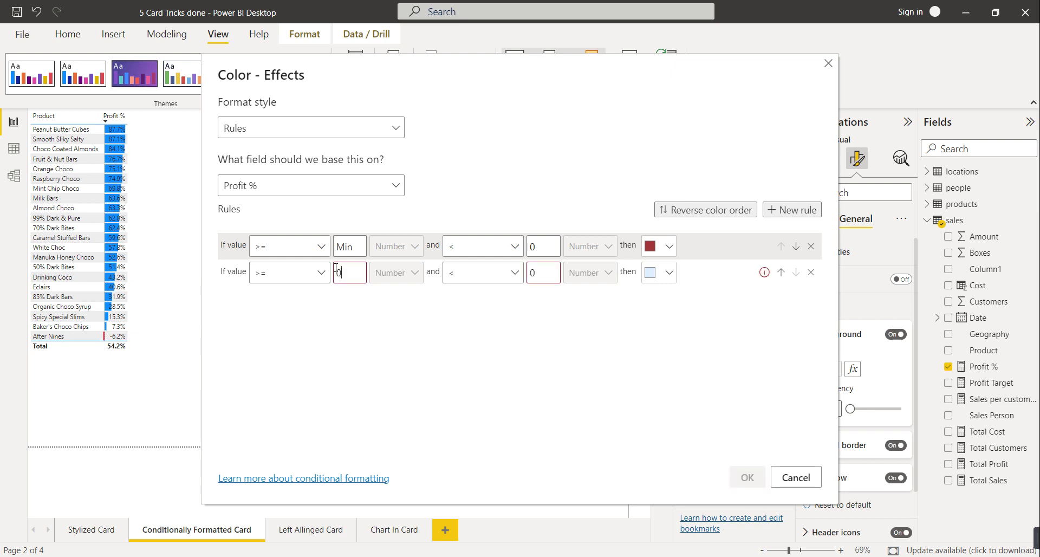
click(538, 274)
text(0.5)
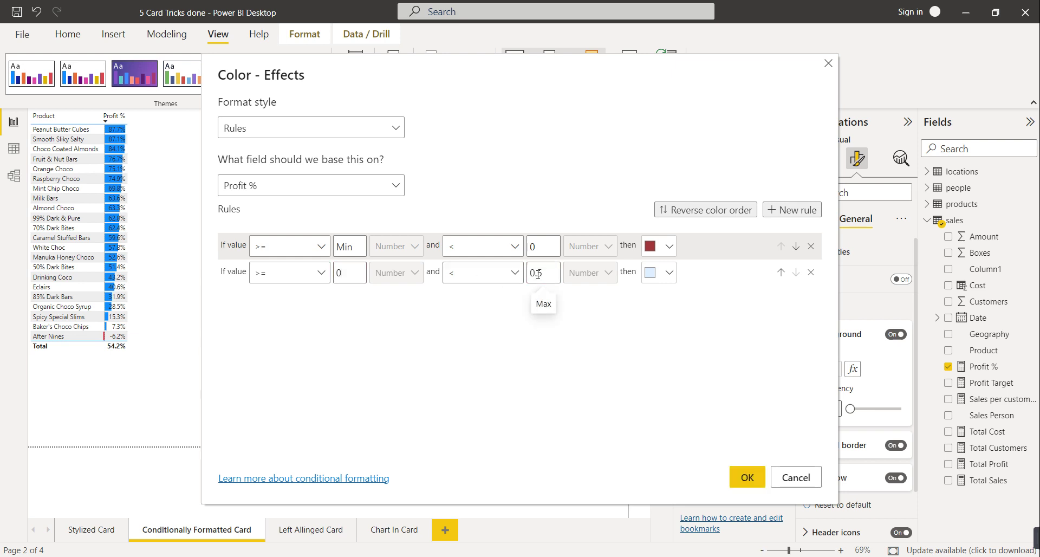
click(670, 272)
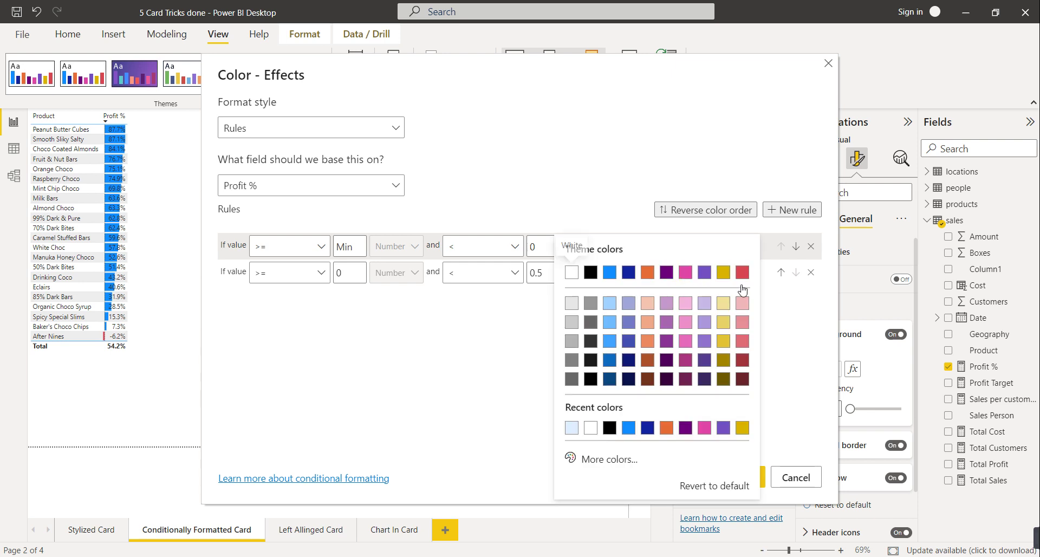
click(728, 340)
- Add a third rule from 0.5 to 1 in bright green #0AB107 and apply the rules
click(797, 211)
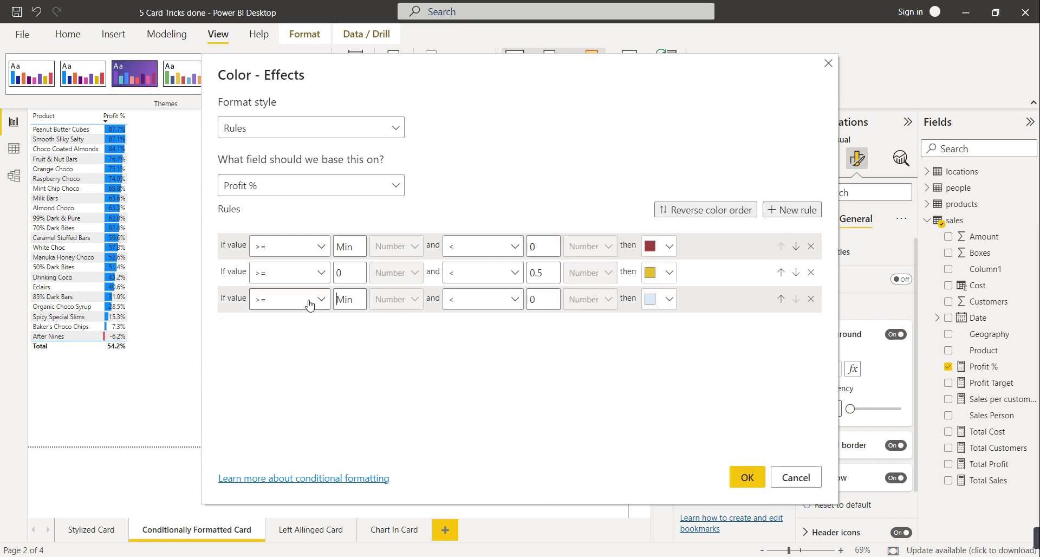
text(0.5)
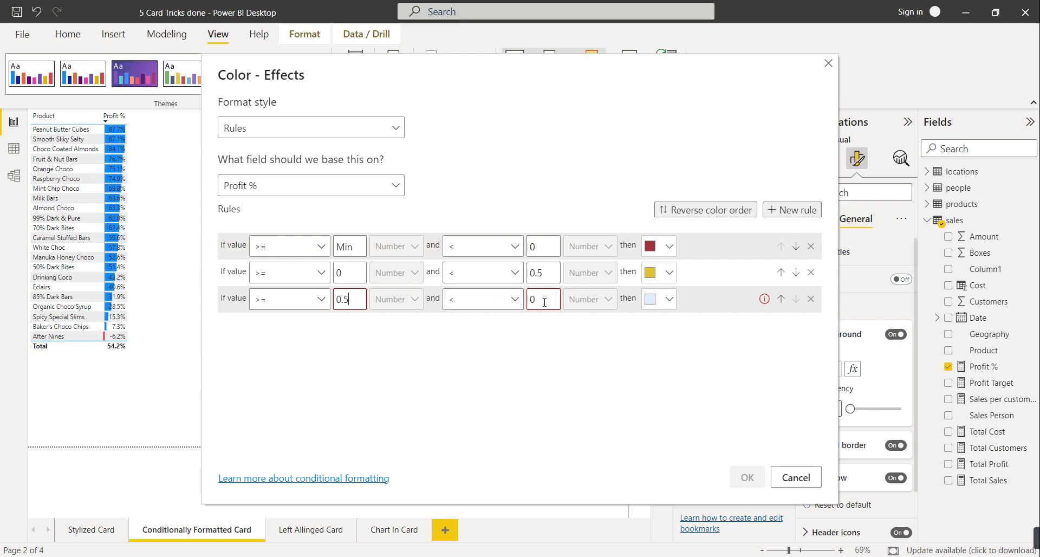
click(544, 302)
key(BackSpace)
text(1)
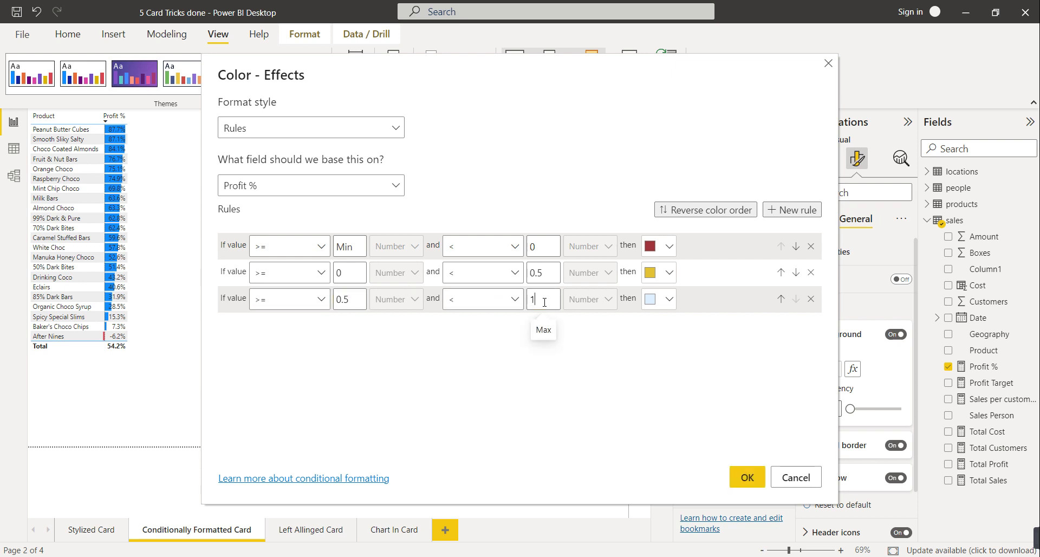
click(669, 300)
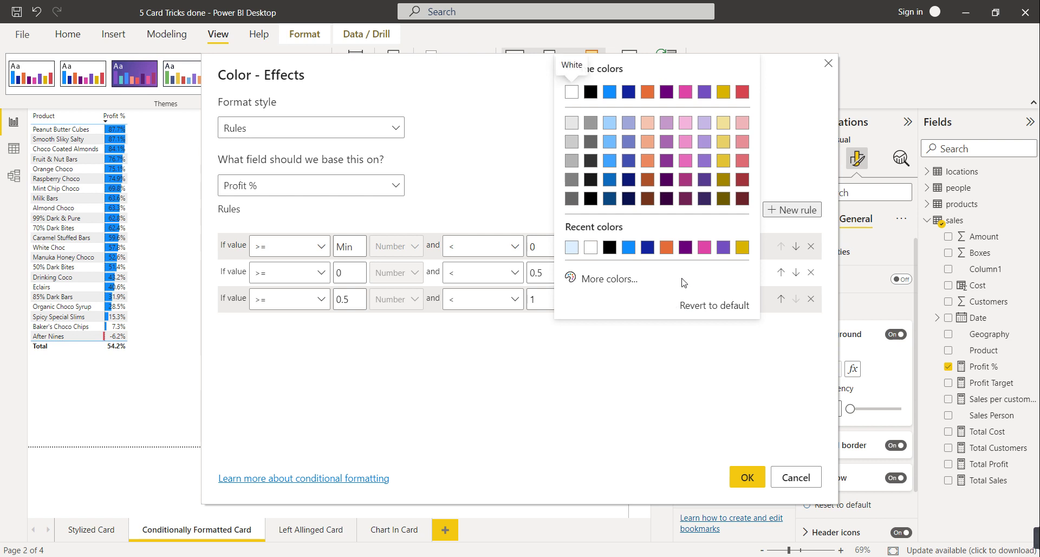
click(611, 279)
click(627, 228)
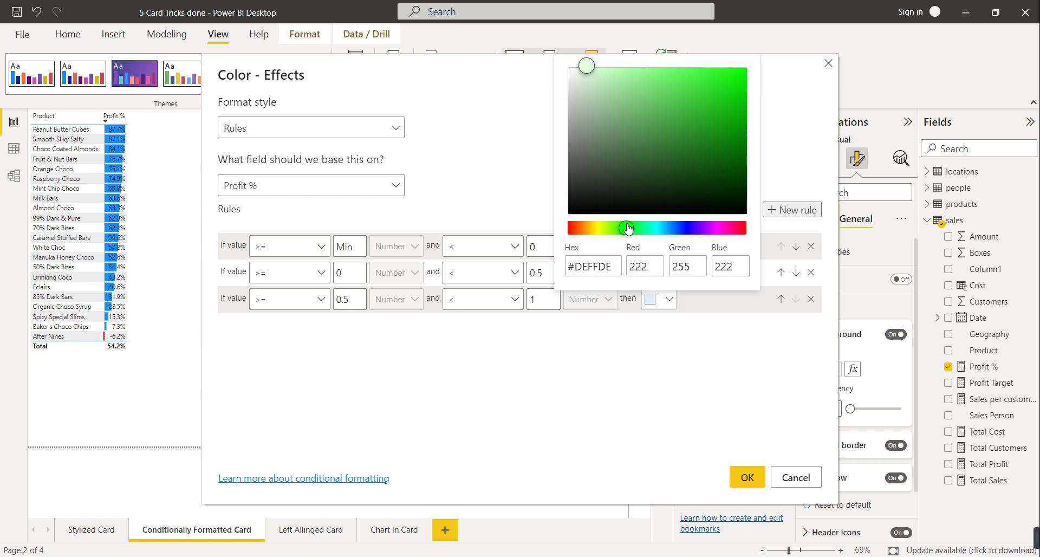
click(735, 110)
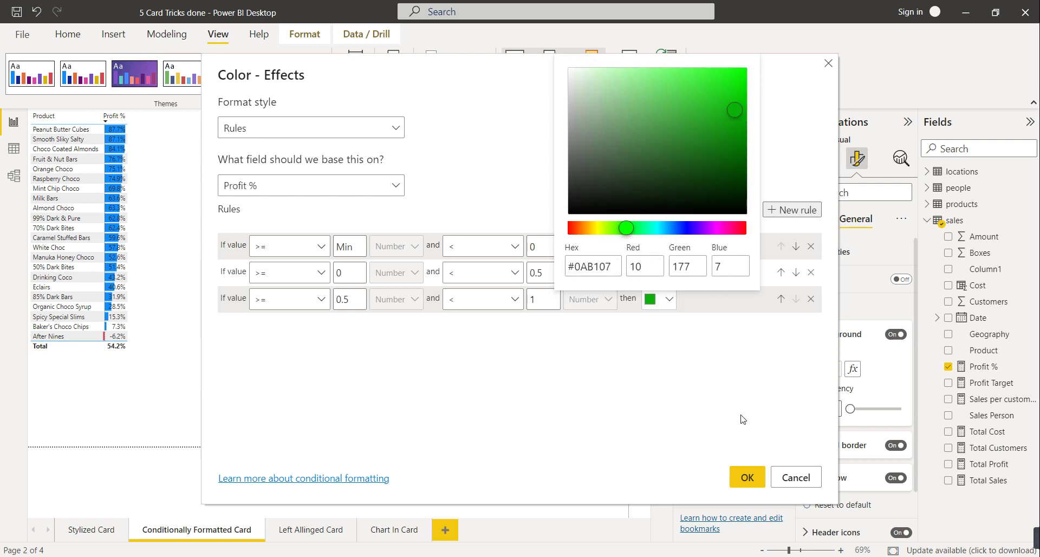
click(749, 474)
click(747, 477)
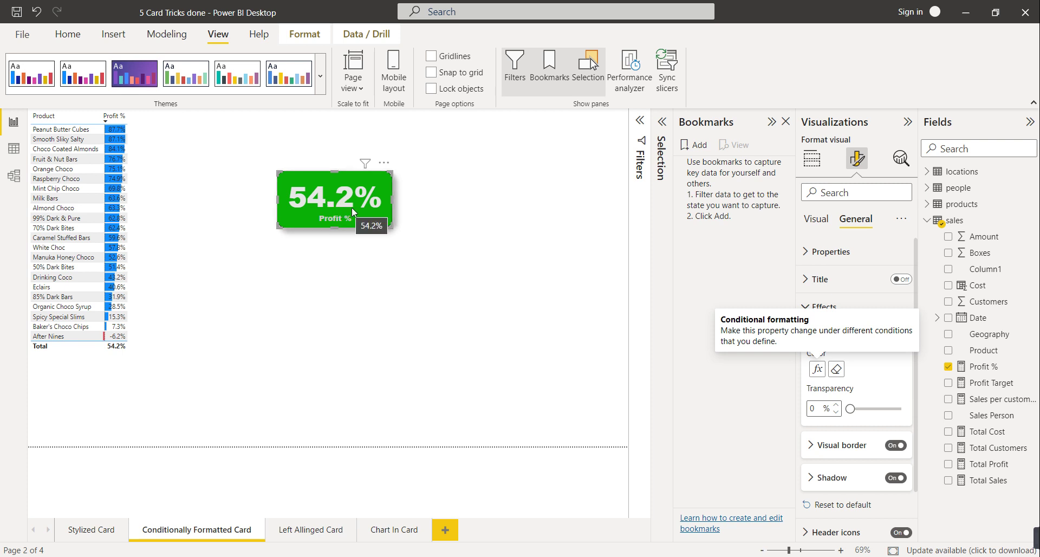
- Filter the Profit % card to Eclairs (yellow 40.6%), then to After Nines (red -6.2%)
click(340, 249)
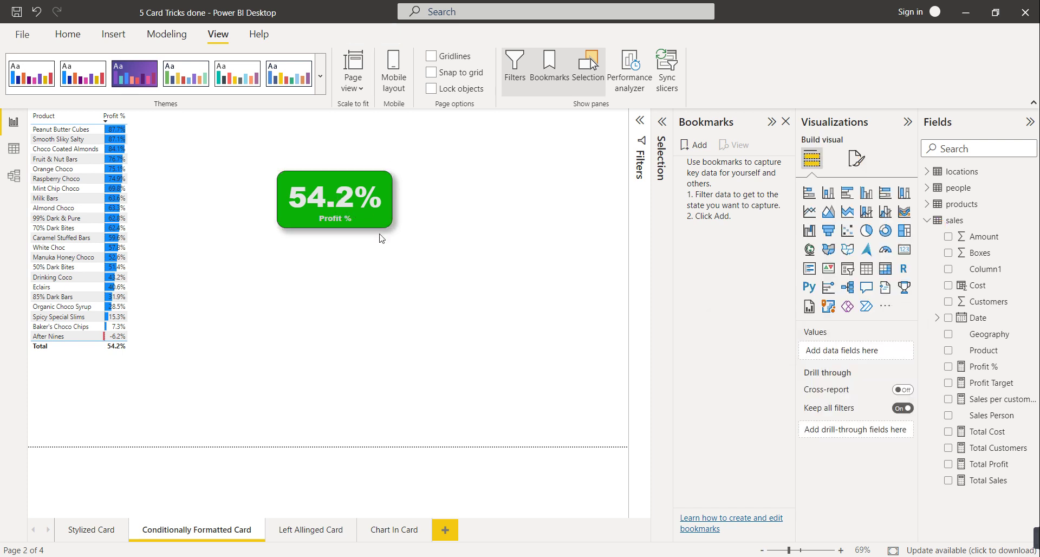
click(119, 288)
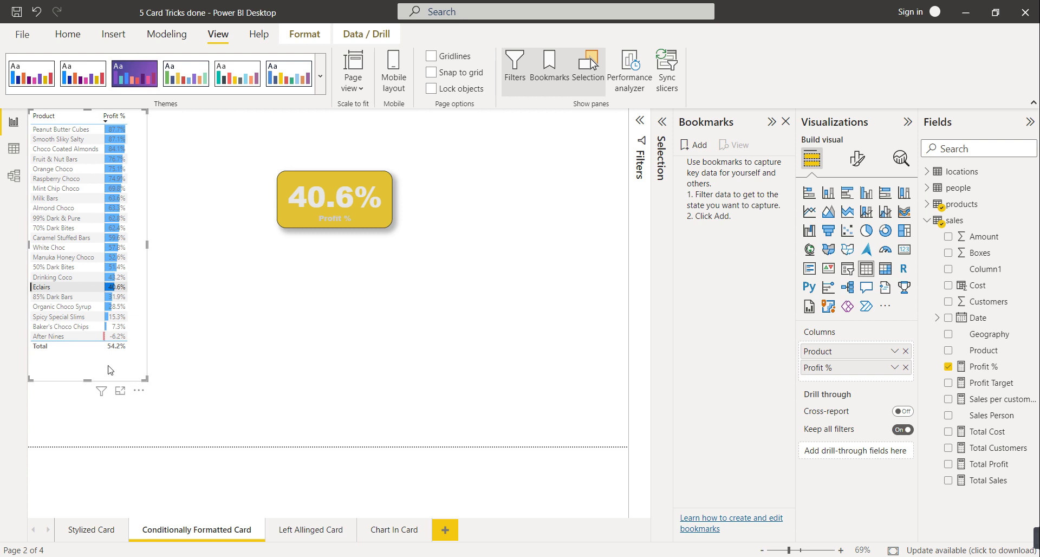
click(115, 338)
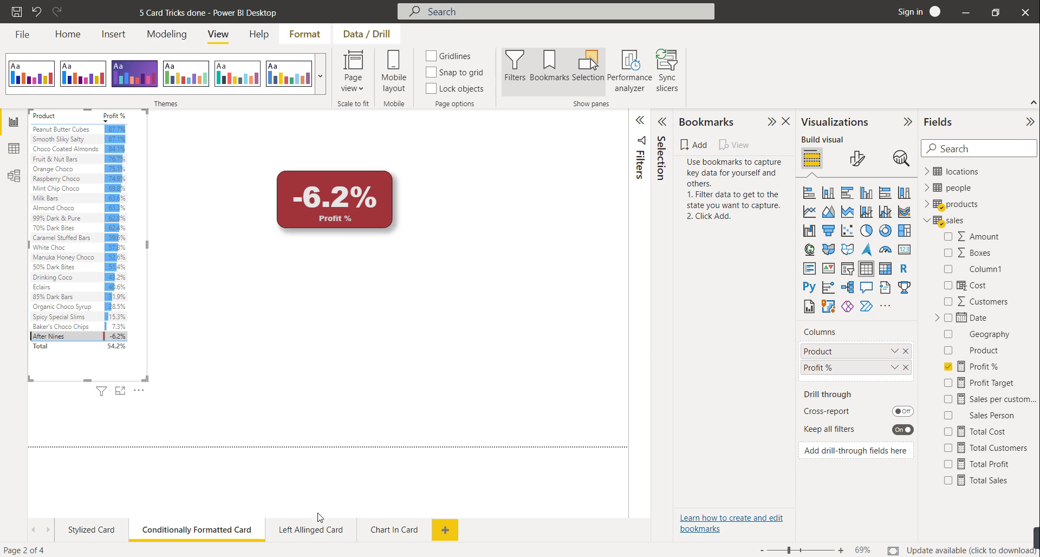
- On the Left Allinged Card page, add a short multi-row card showing Profit % (54.2%)
click(319, 532)
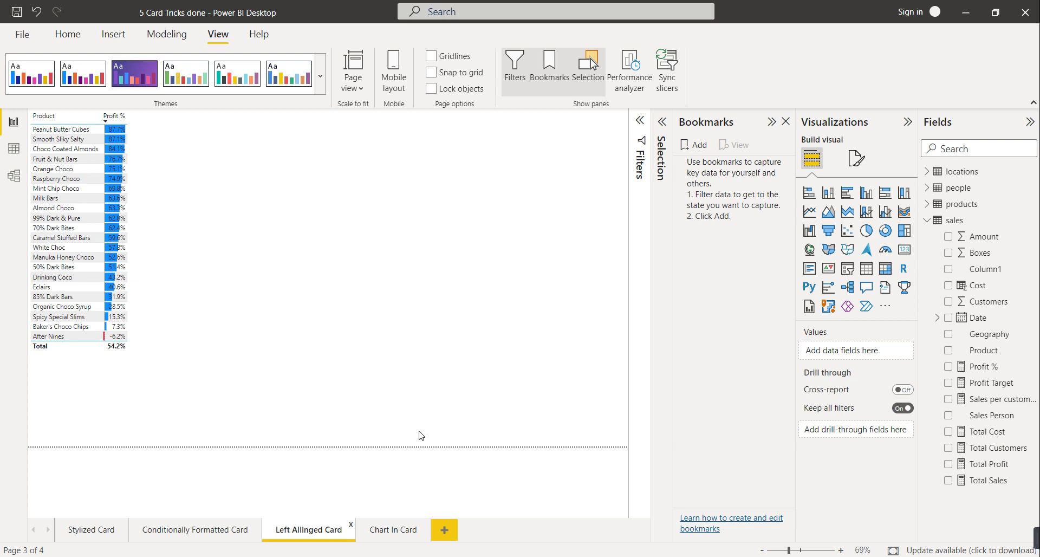
click(809, 271)
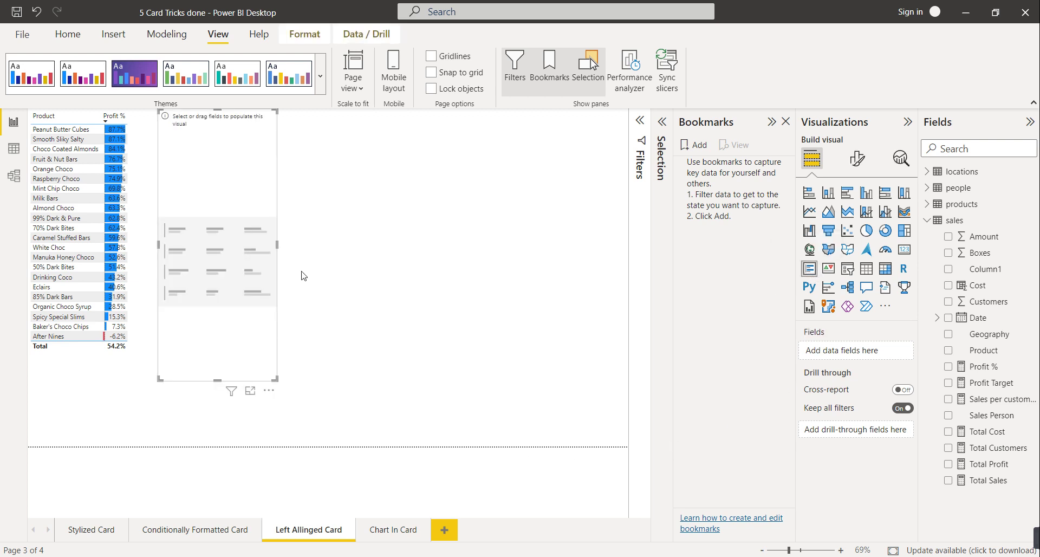
drag(217, 381, 328, 230)
drag(984, 368, 834, 351)
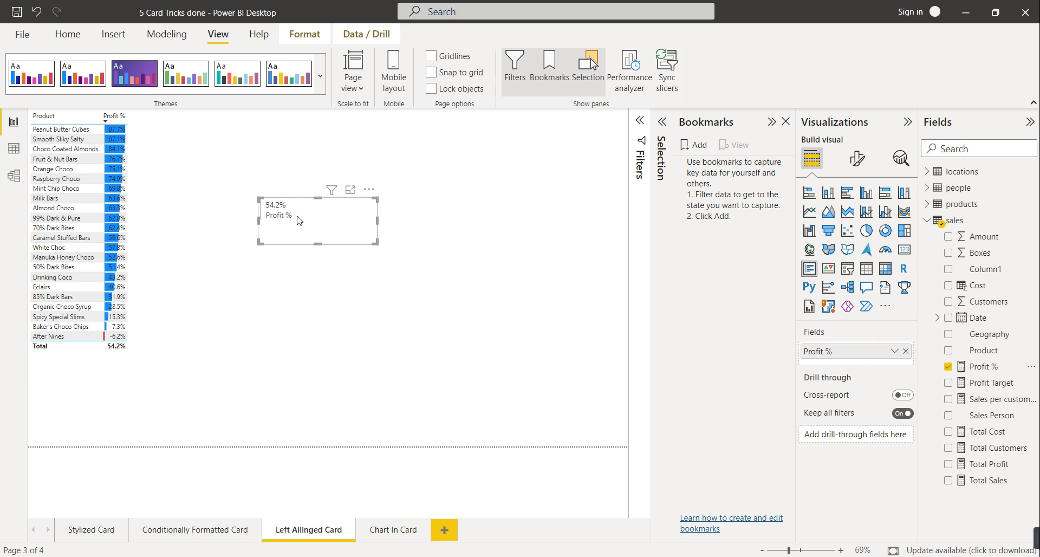
click(858, 161)
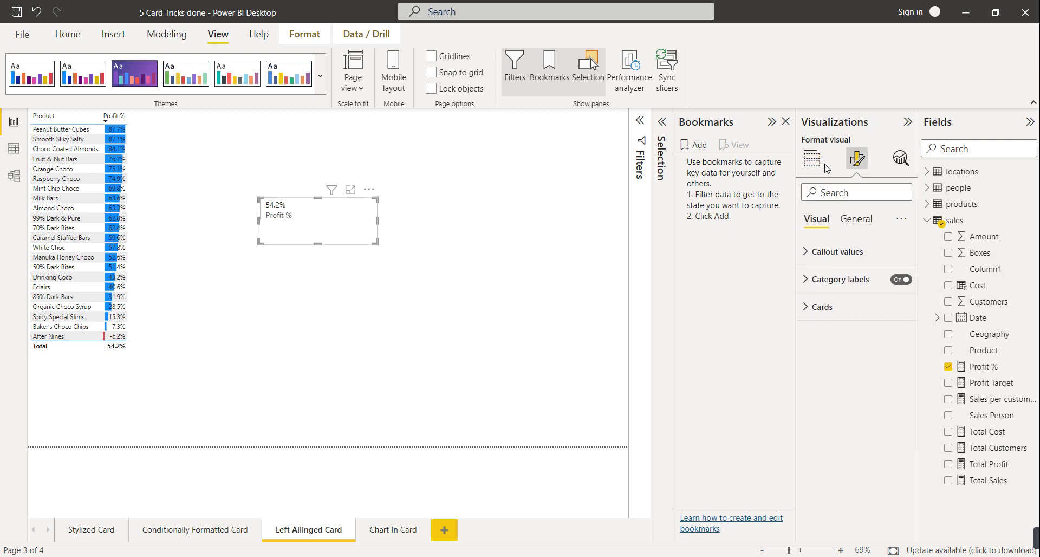
- Set the card's callout value to bold Arial Black at size 34
click(812, 159)
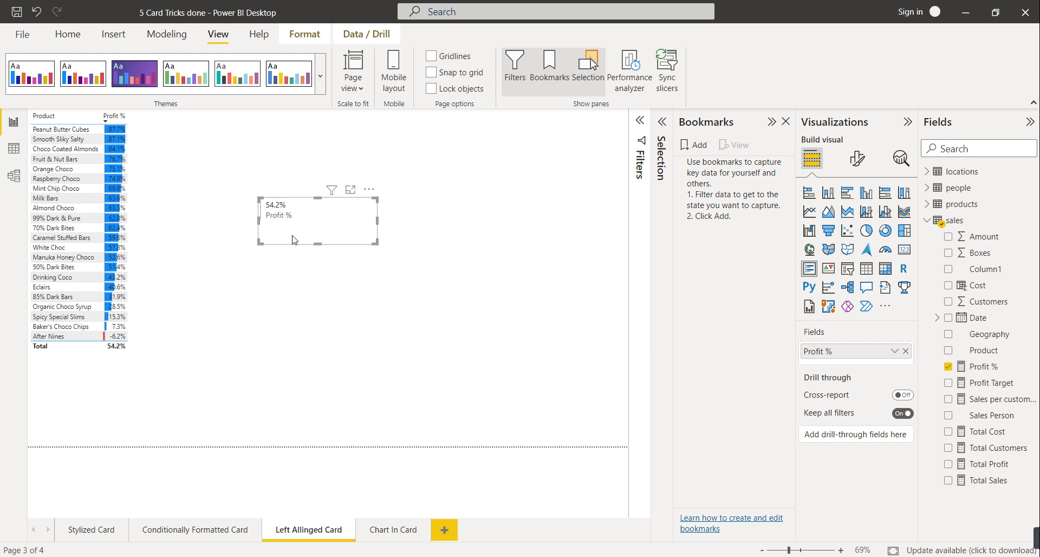
click(857, 159)
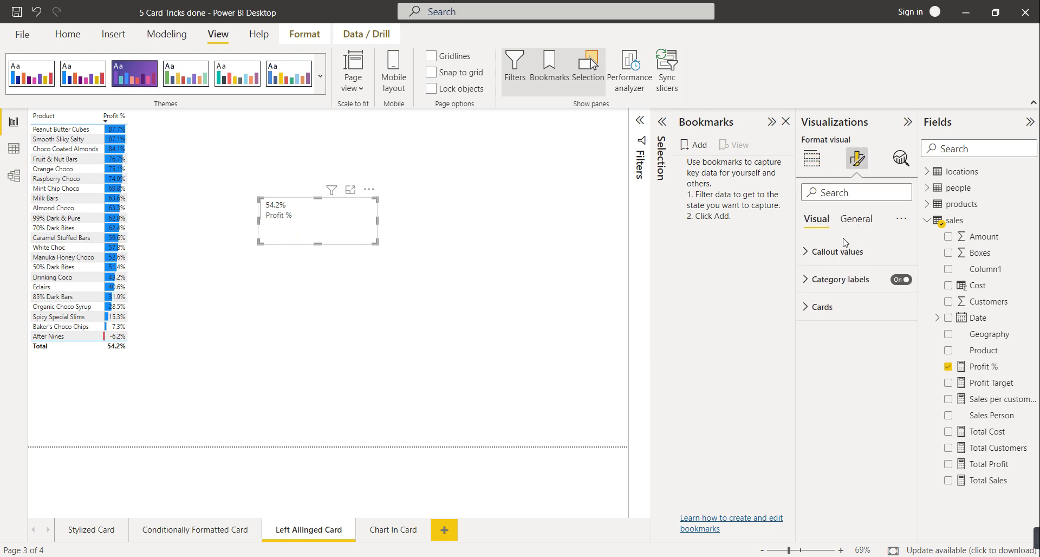
click(839, 257)
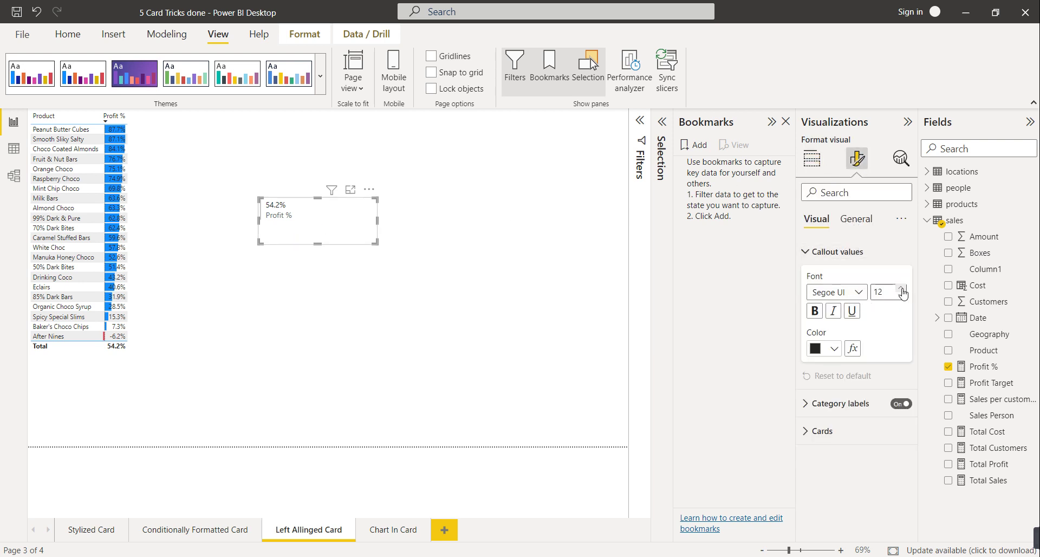
double_click(881, 292)
text(25)
click(817, 314)
click(851, 292)
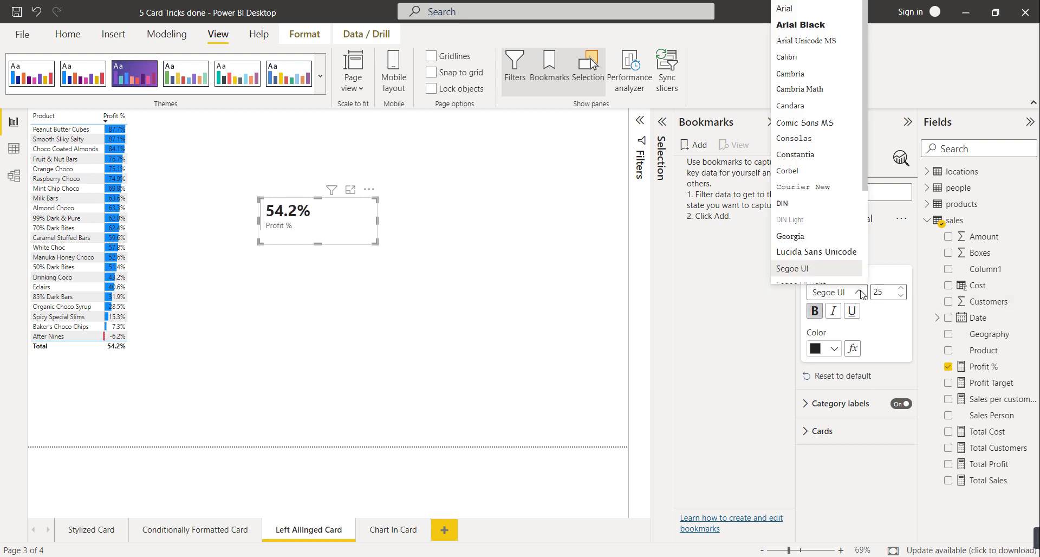
click(813, 27)
click(901, 291)
click(900, 291)
click(901, 291)
click(901, 291)
click(901, 290)
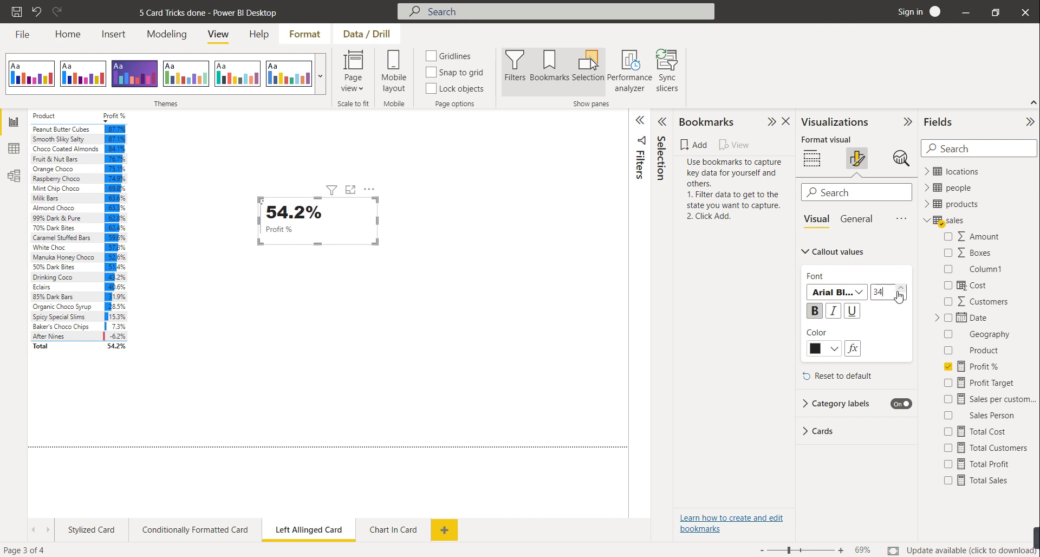
click(901, 291)
- Make the Profit % category label bold and black
click(841, 404)
click(816, 462)
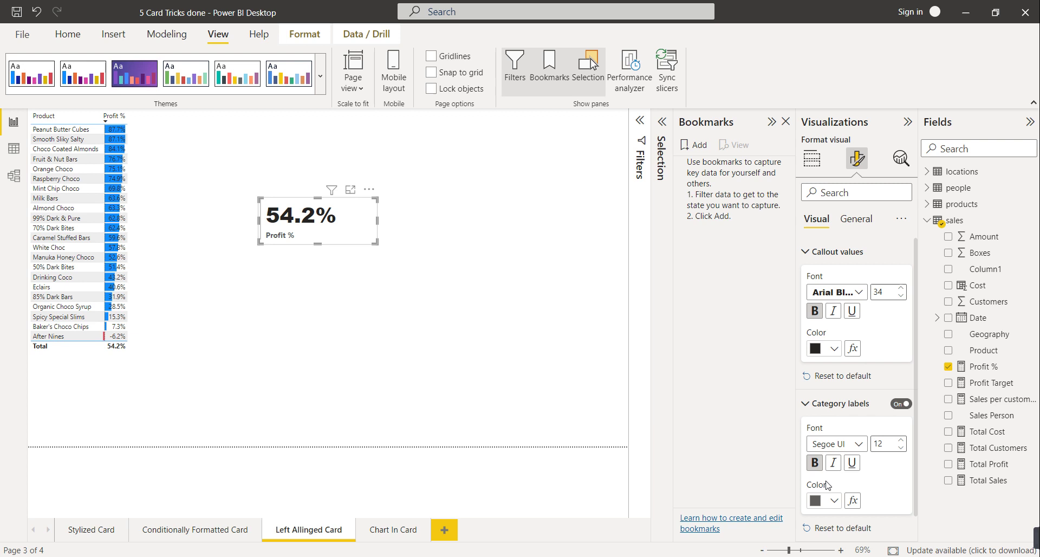
click(830, 502)
click(824, 445)
- Give the multi-row card a yellow background
click(856, 219)
click(843, 308)
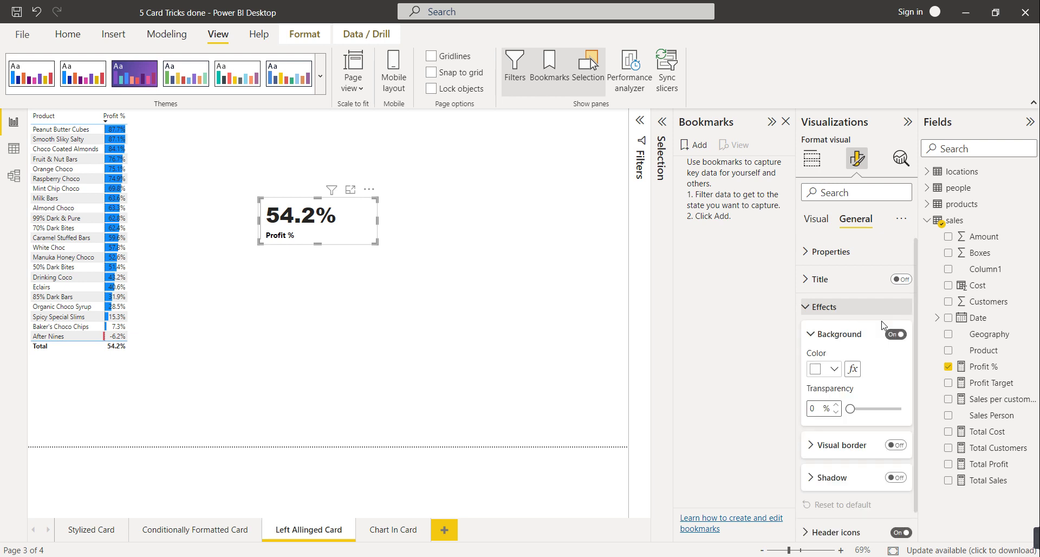
click(830, 371)
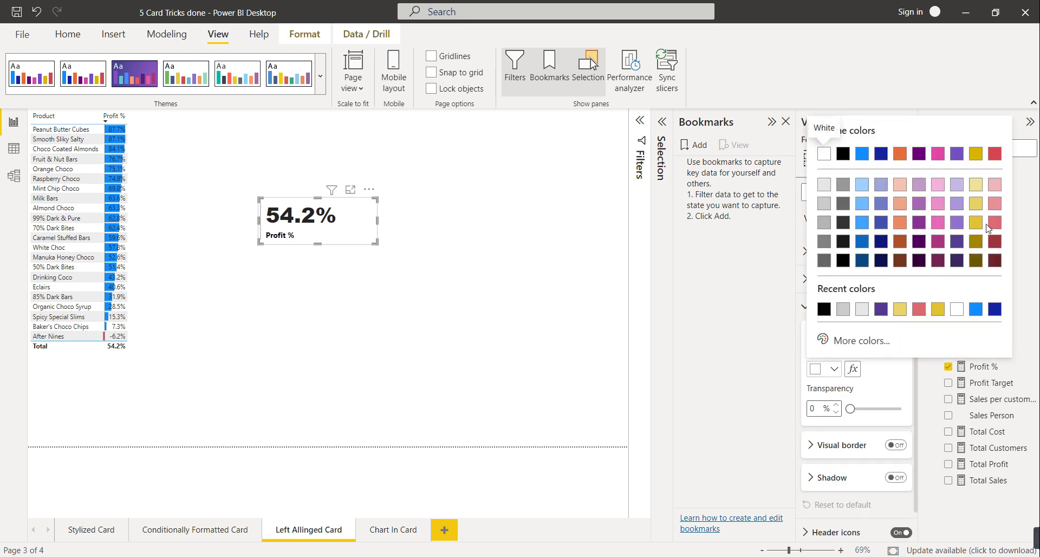
click(976, 211)
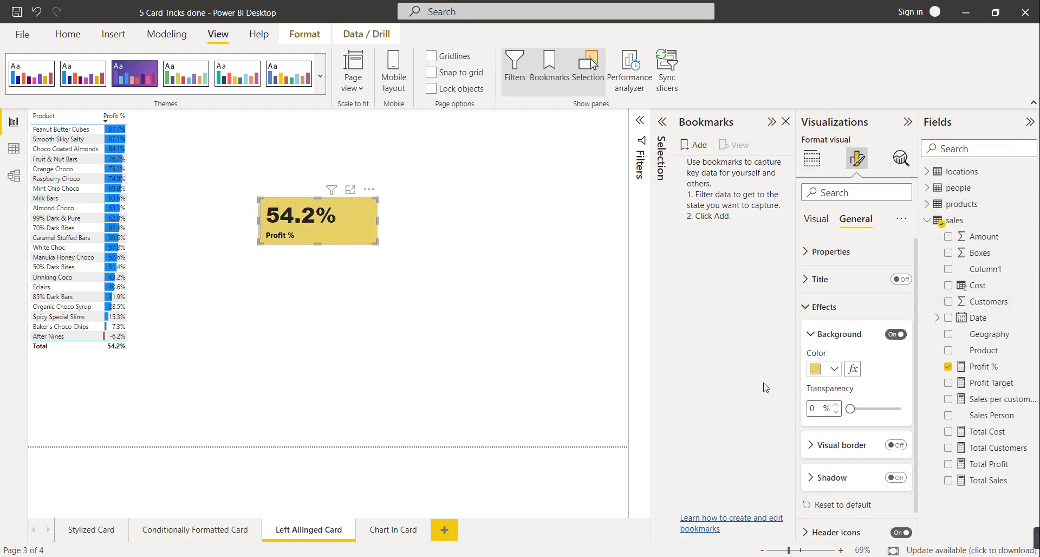
- Turn on the card's border with 16 px rounded corners and add a shadow
click(895, 445)
click(854, 453)
drag(851, 520, 878, 520)
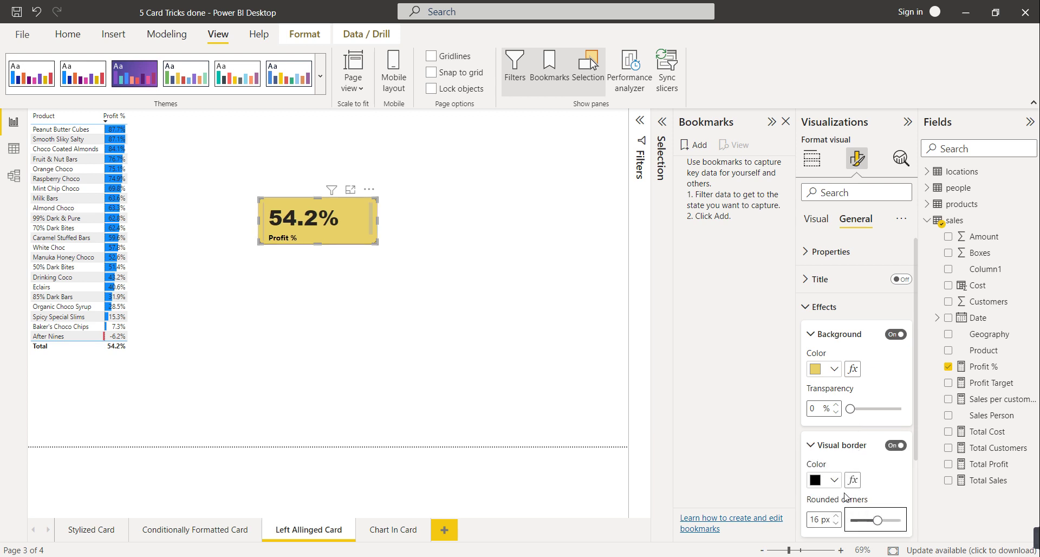
scroll(884, 489, down, 3)
click(895, 465)
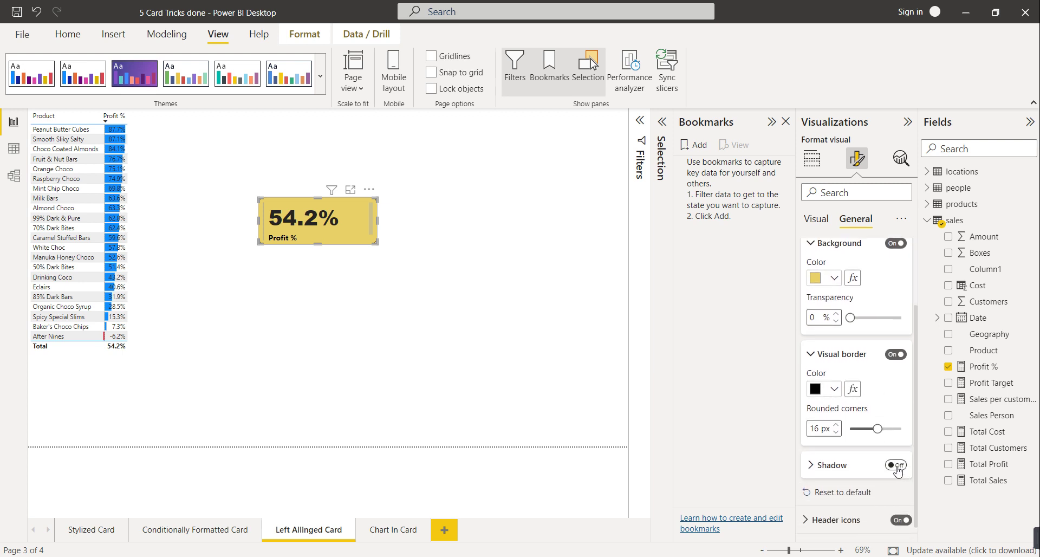
click(606, 359)
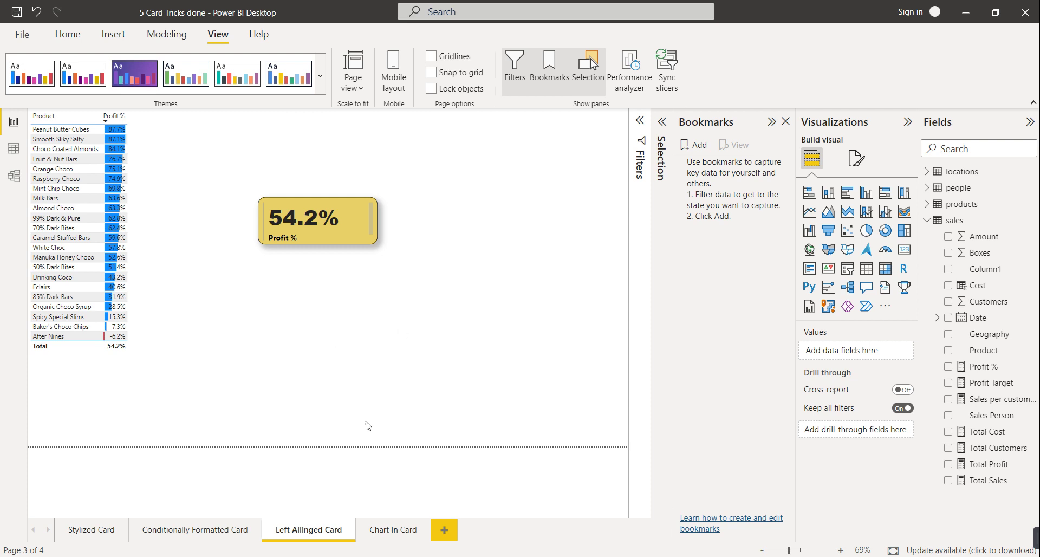
- Switch to the Chart In Card report page
click(399, 531)
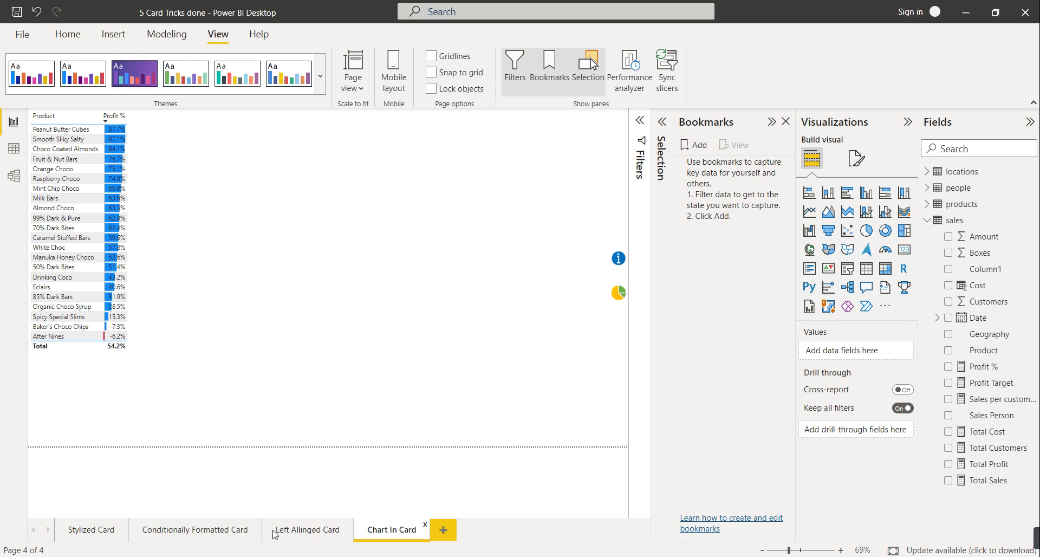
- Bring the purple 54.2% Profit % card from Stylized Card onto the Chart In Card page
click(196, 531)
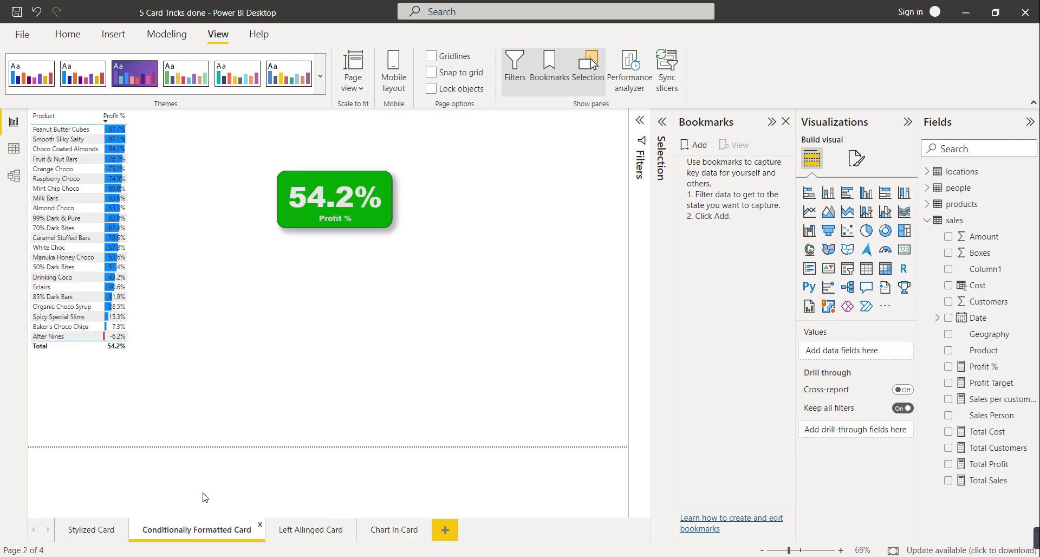
click(100, 533)
click(322, 252)
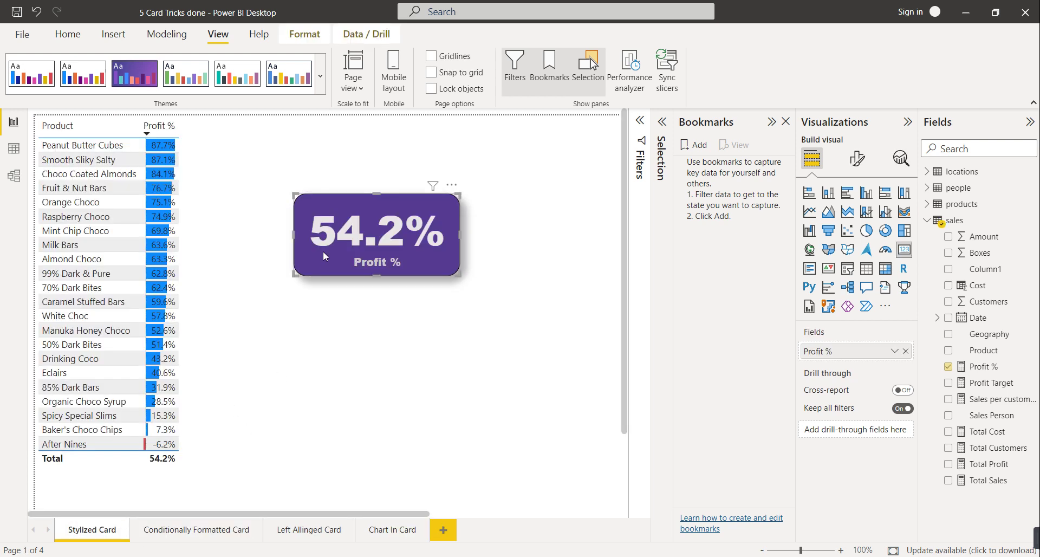
click(397, 531)
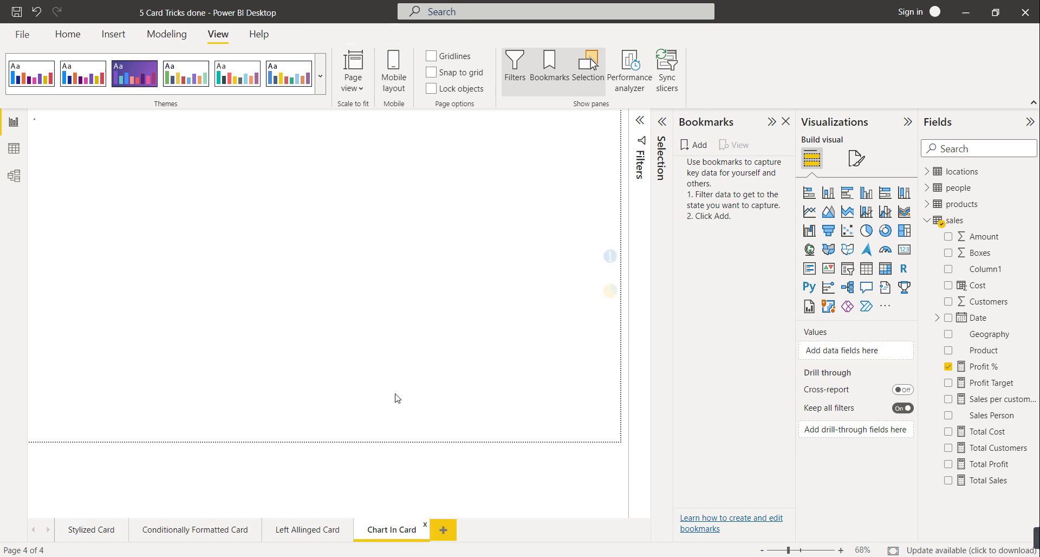
click(282, 212)
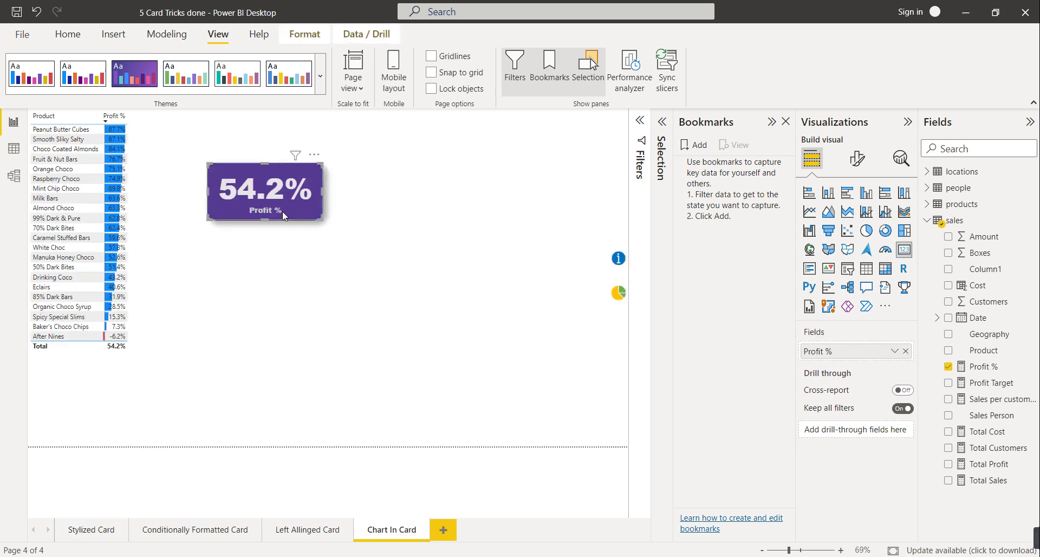
- Enlarge the 54.2% Profit % card, make it taller, and shift it up-right
drag(321, 219, 390, 244)
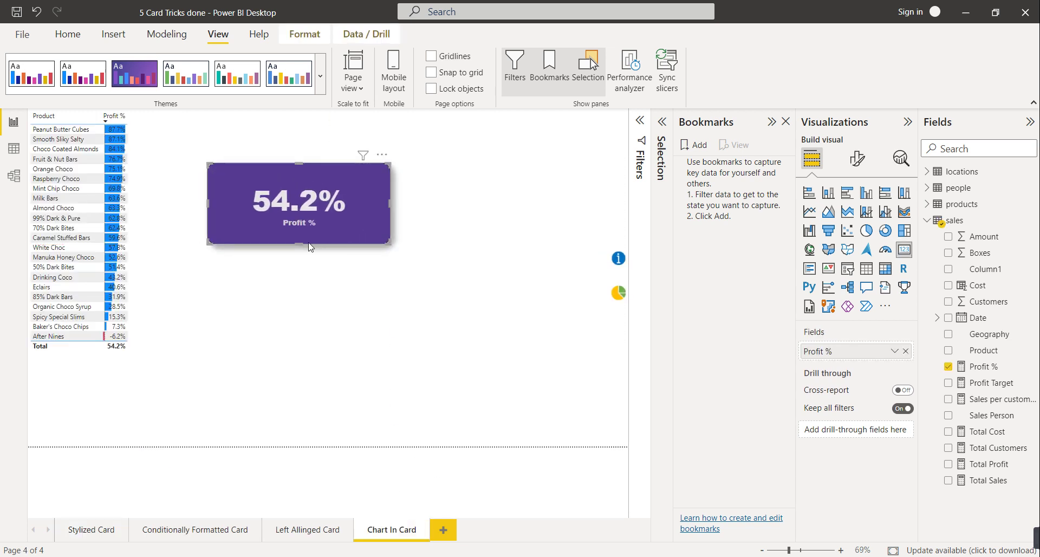
drag(296, 247, 337, 233)
click(342, 301)
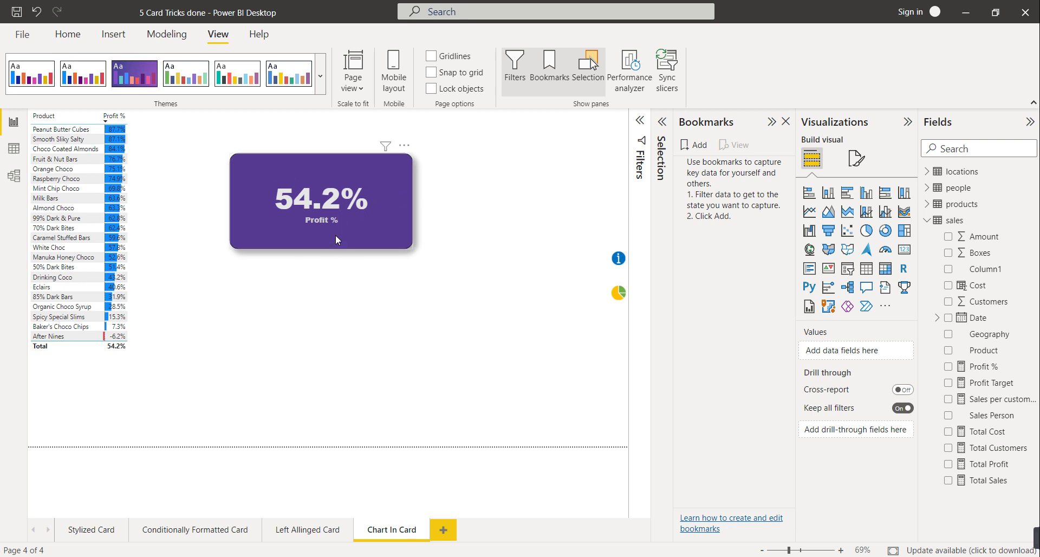
- Duplicate the Profit % card and place the copy directly below the original
click(394, 238)
key(ctrl+c)
key(ctrl+v)
drag(392, 238, 382, 328)
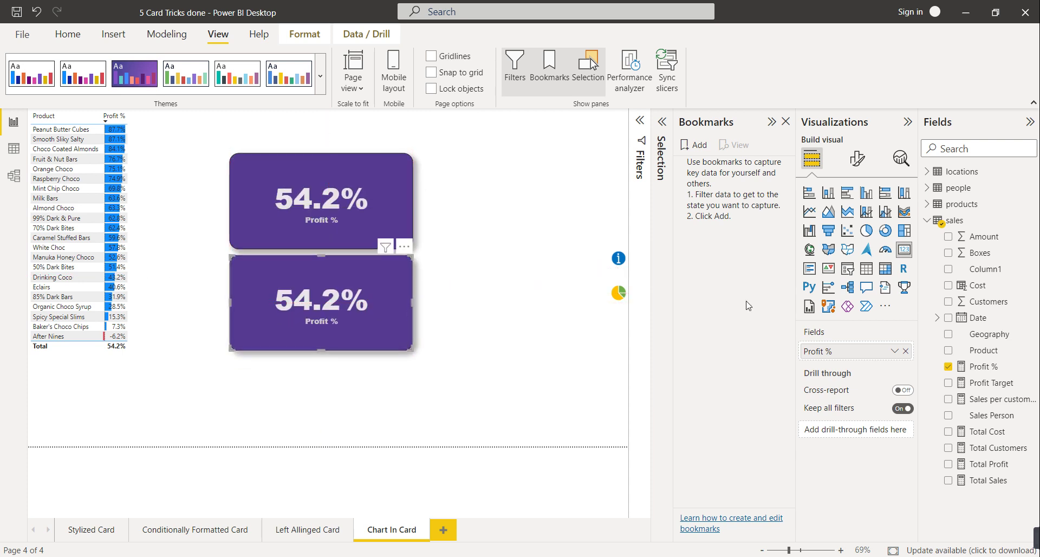
- Turn the copy into a donut chart with Total Profit and Total Cost as its values
click(885, 231)
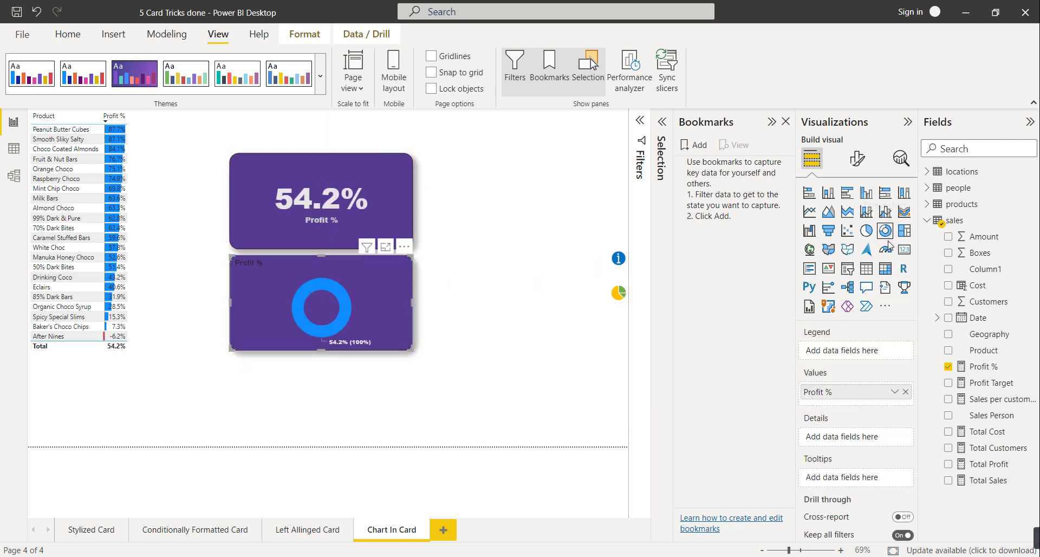
click(906, 391)
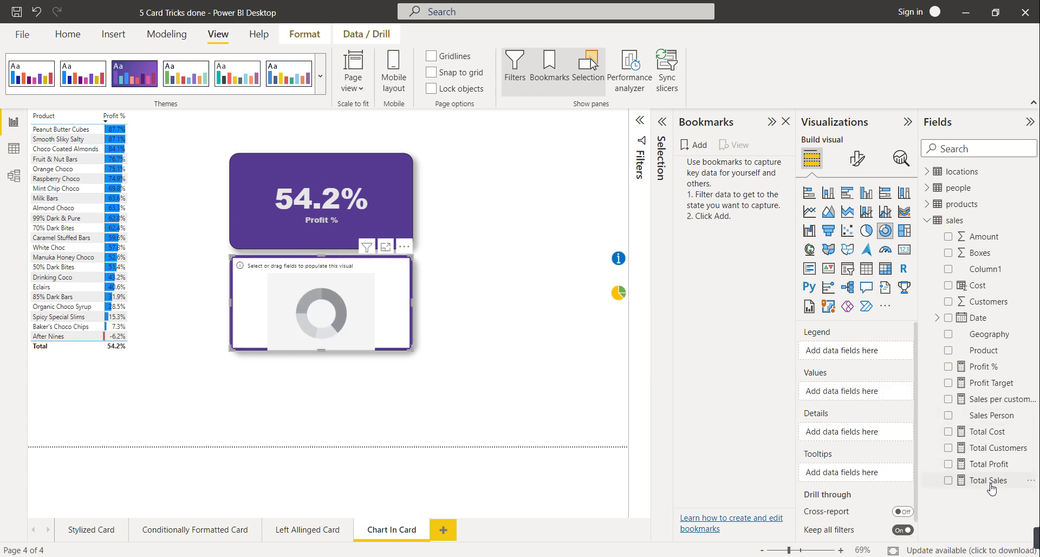
drag(985, 467, 868, 395)
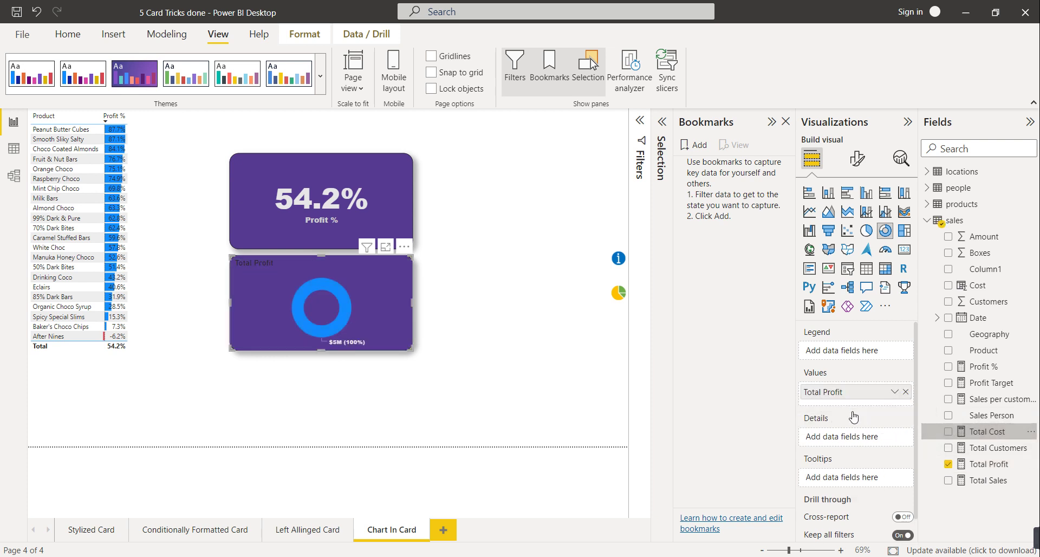
drag(981, 447, 858, 394)
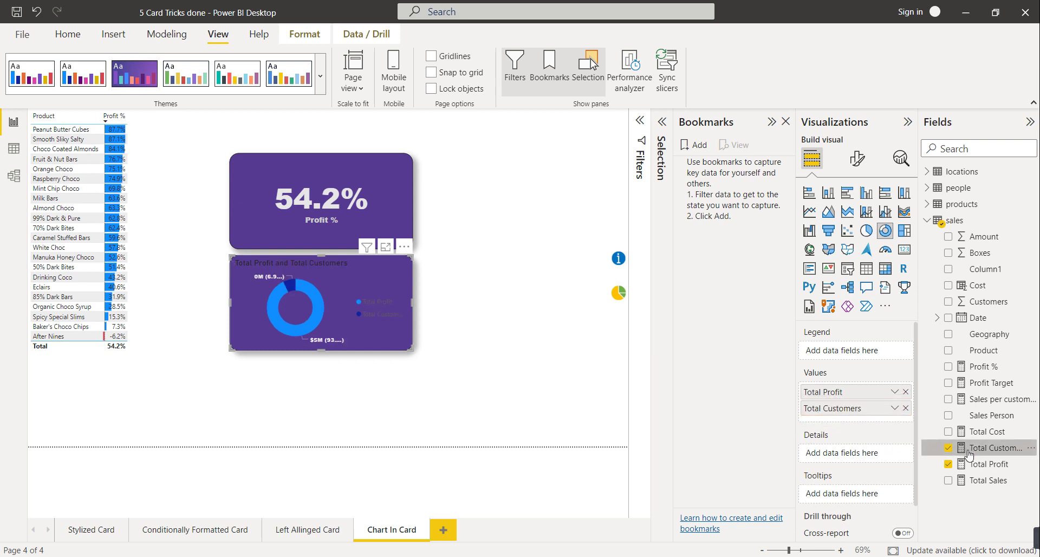
drag(970, 431, 850, 406)
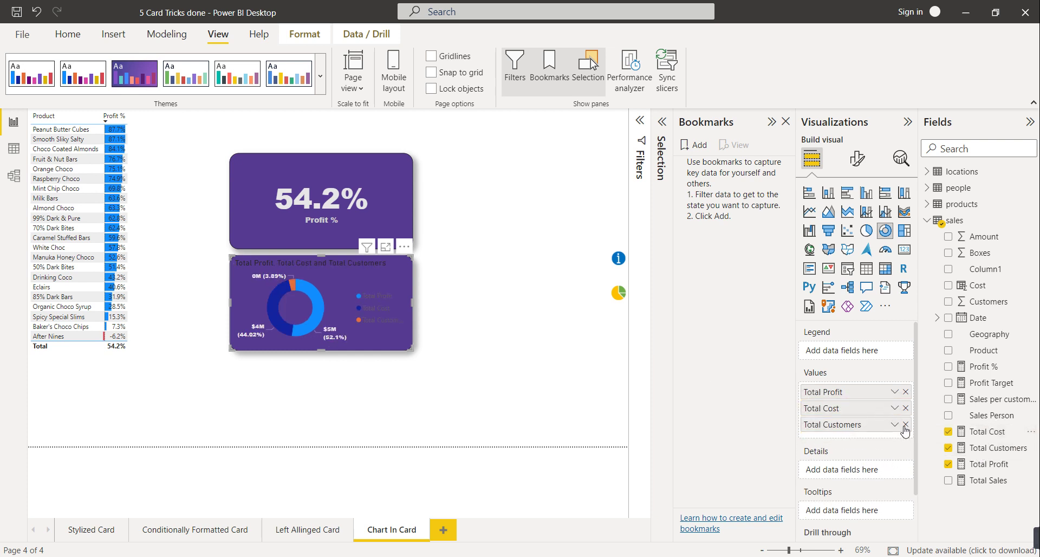
click(905, 424)
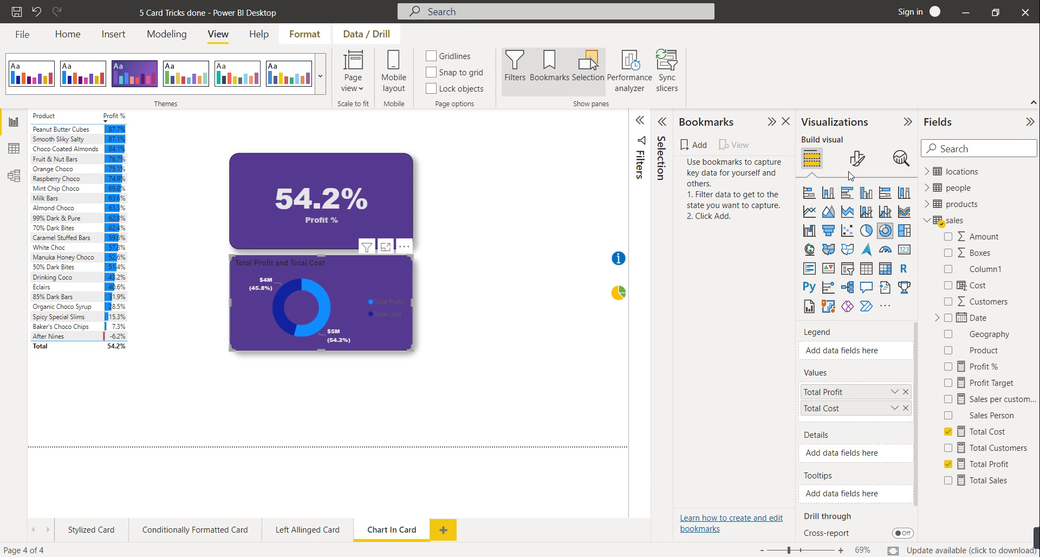
- Give the donut card a bright gold background
click(857, 158)
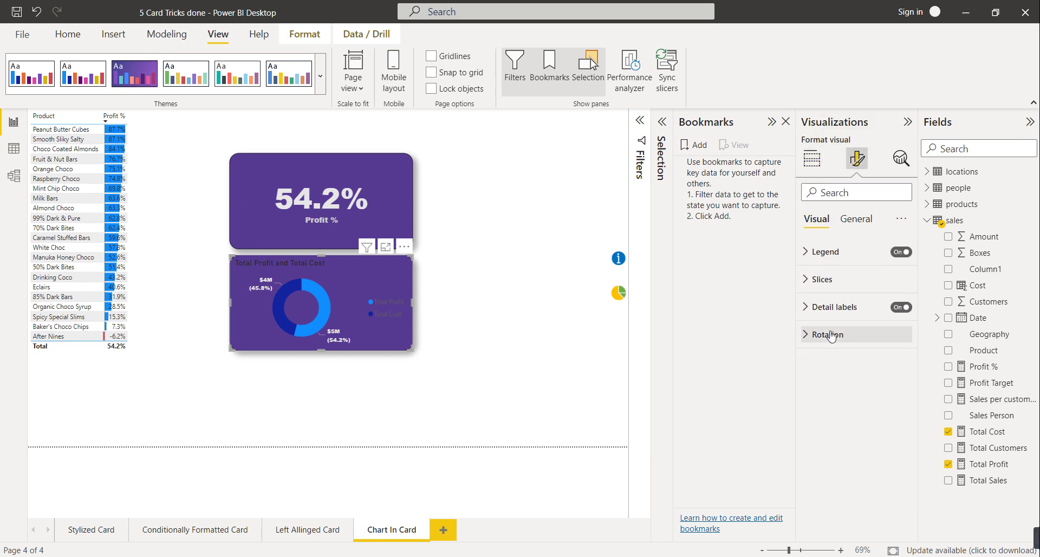
click(830, 253)
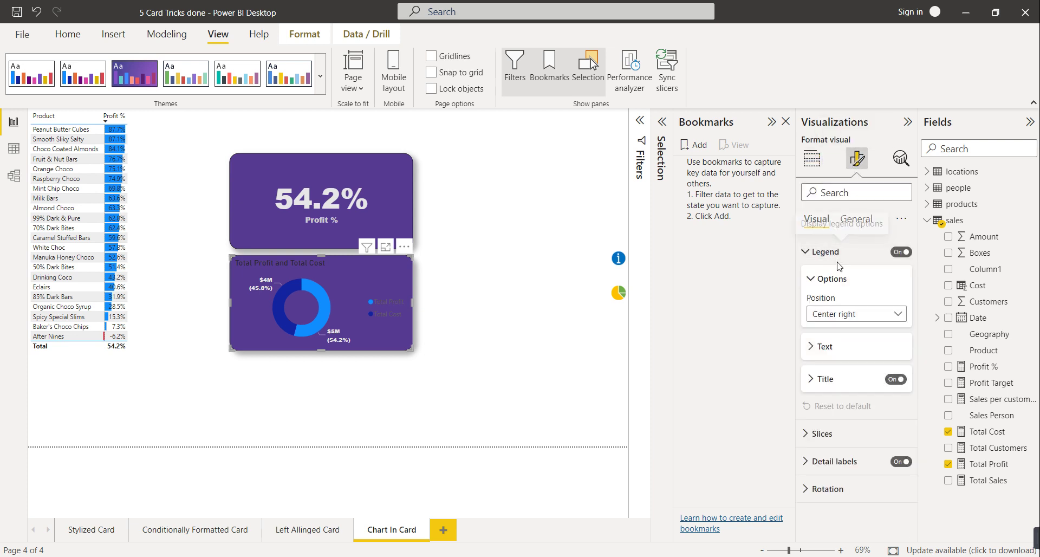
click(858, 225)
click(841, 316)
click(834, 369)
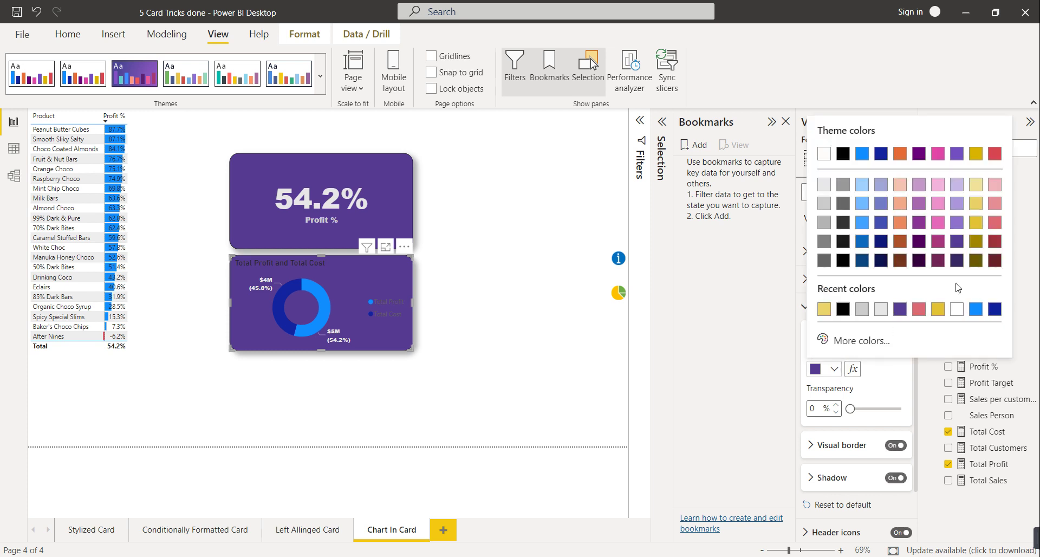
click(976, 185)
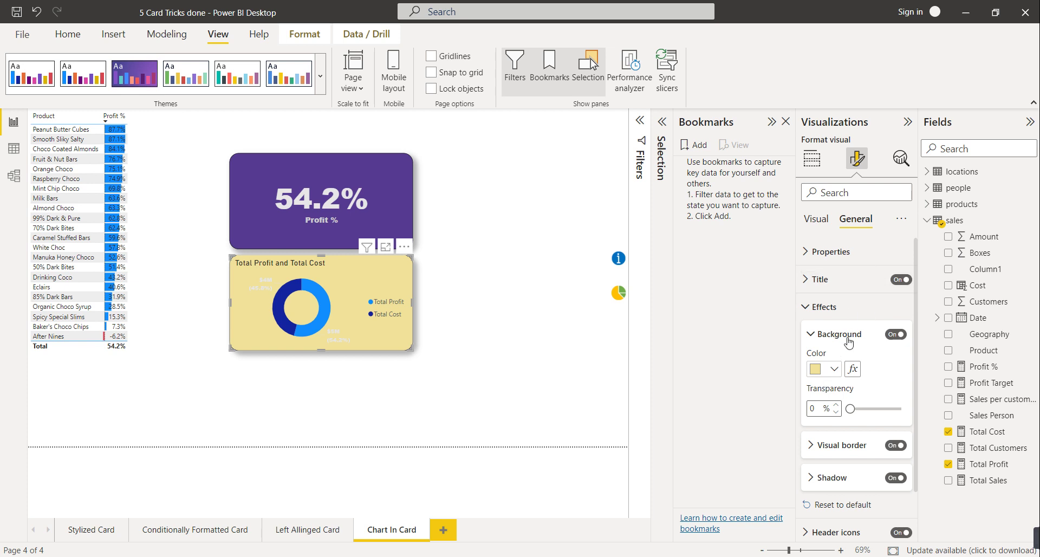
click(835, 369)
click(973, 222)
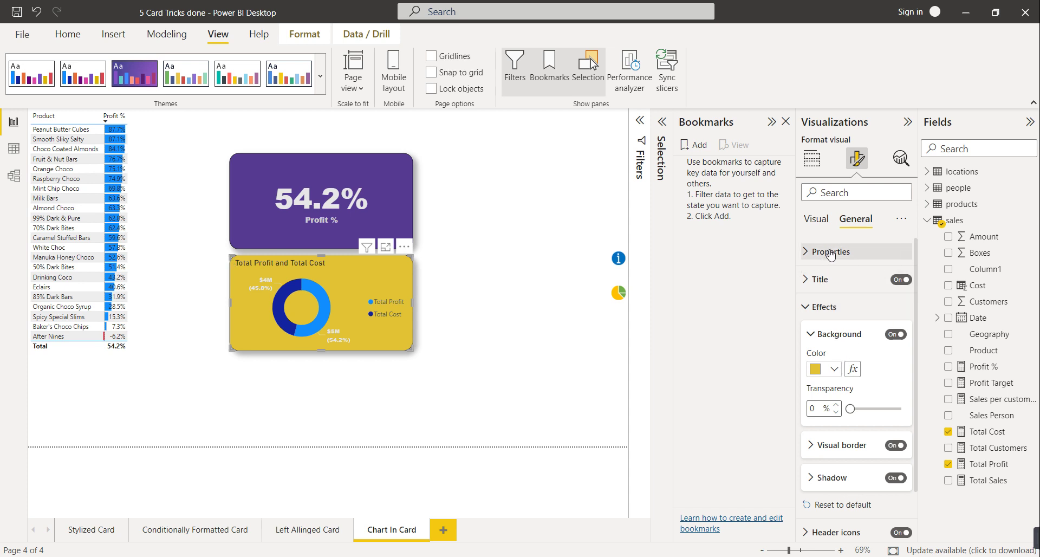
- Make the donut's detail label values black
click(822, 224)
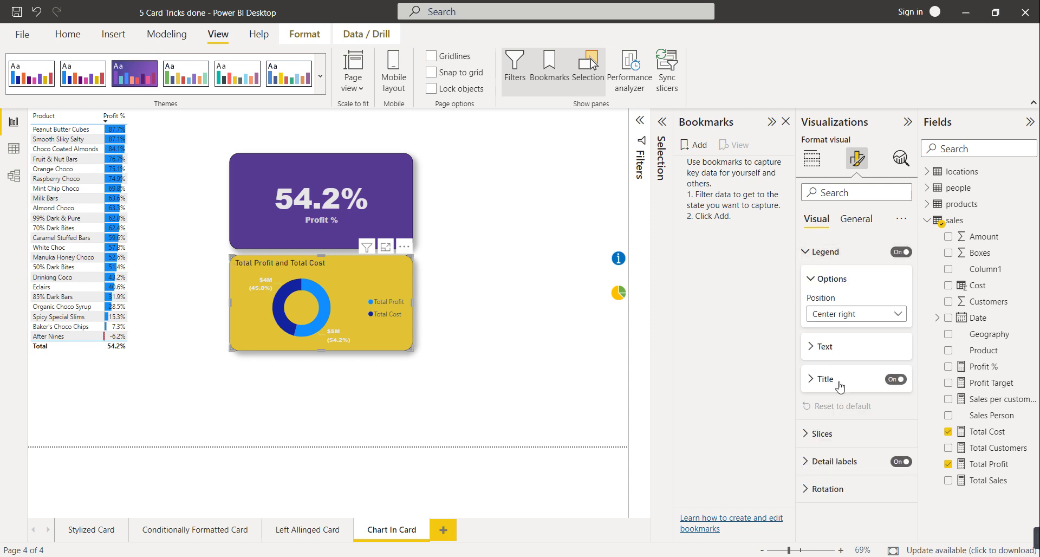
click(839, 469)
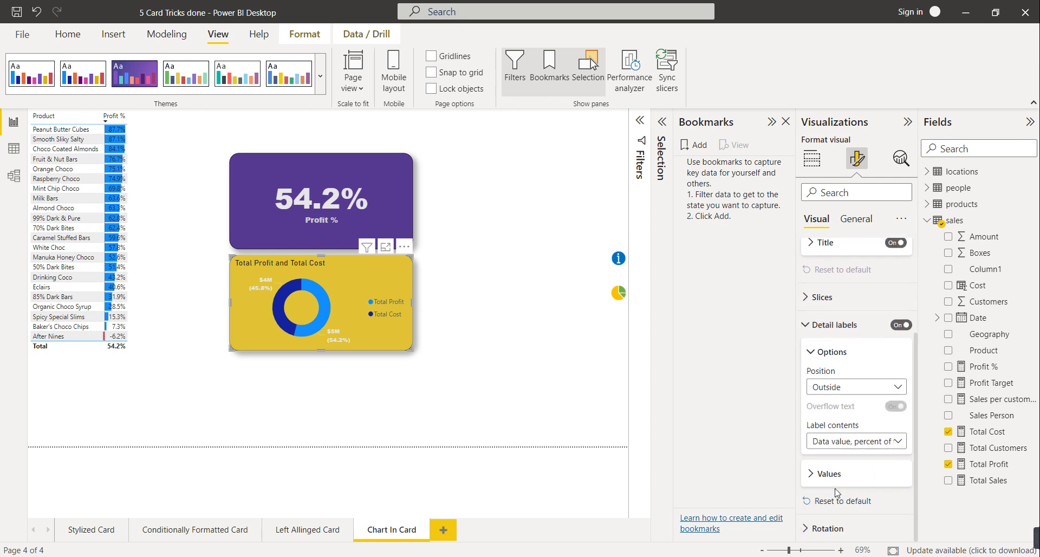
scroll(832, 493, down, 1)
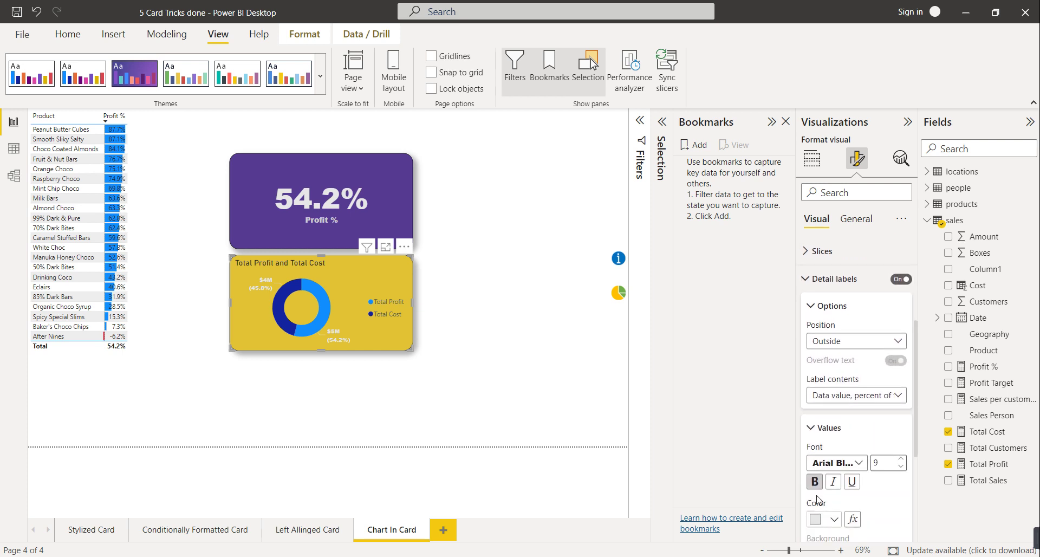
click(829, 521)
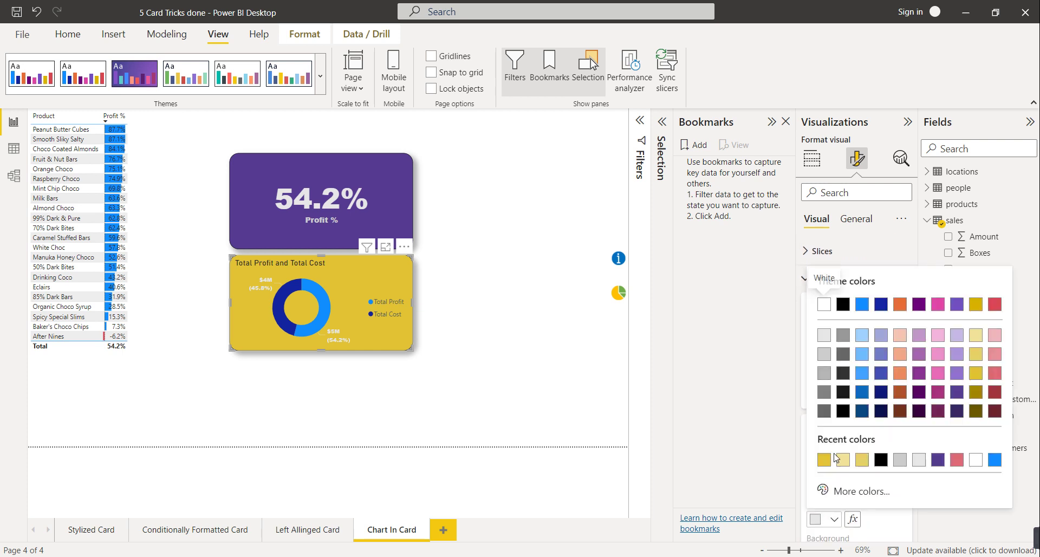
click(847, 413)
- Make the donut's legend text black
scroll(847, 413, down, 4)
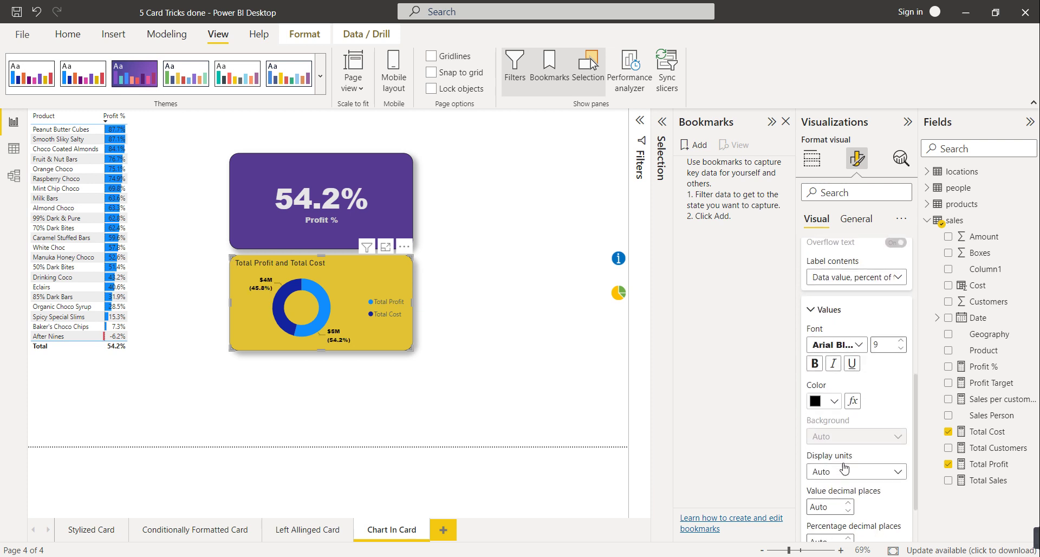
scroll(845, 433, up, 5)
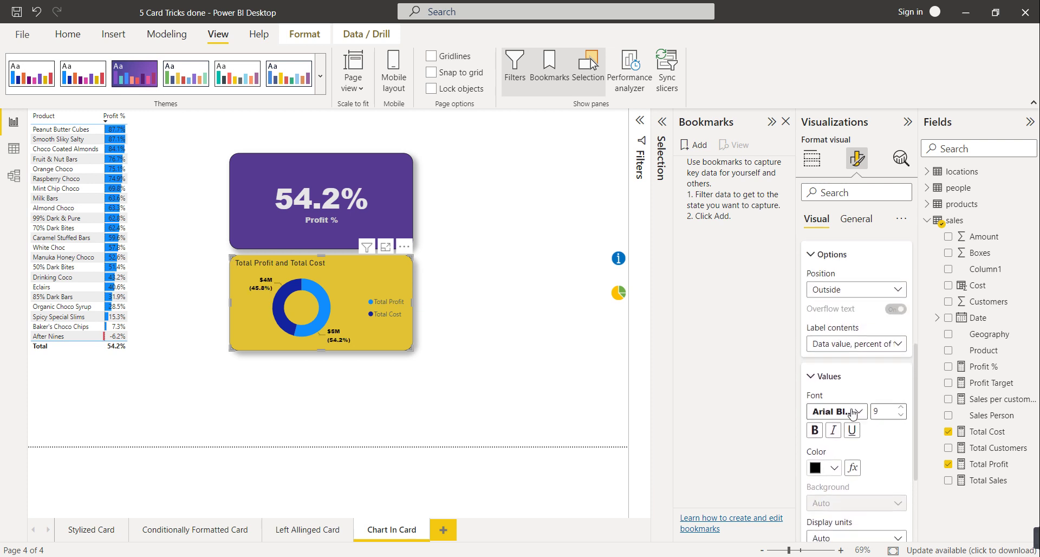
scroll(828, 379, up, 1)
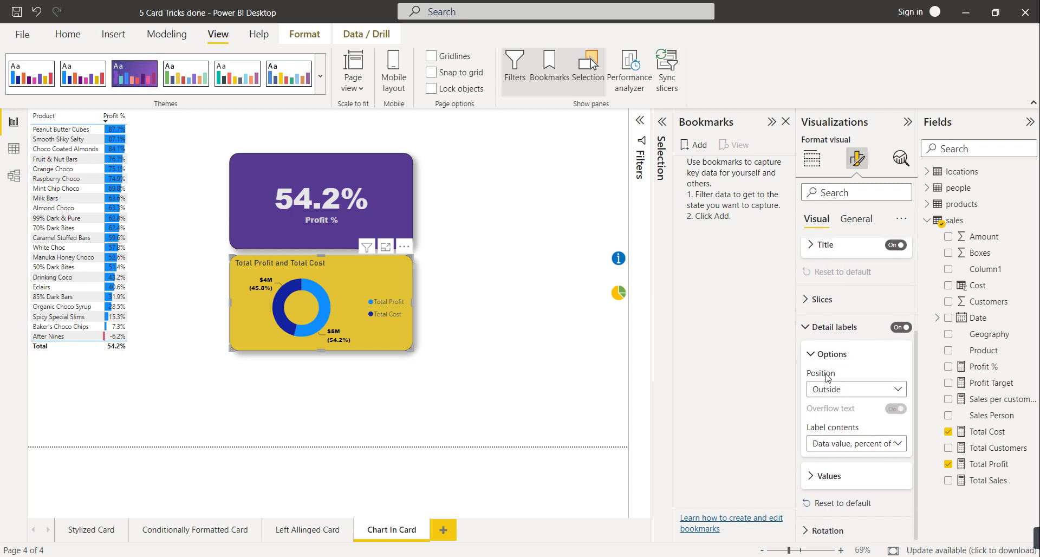
scroll(853, 321, up, 2)
scroll(834, 276, down, 3)
scroll(834, 273, up, 3)
click(831, 351)
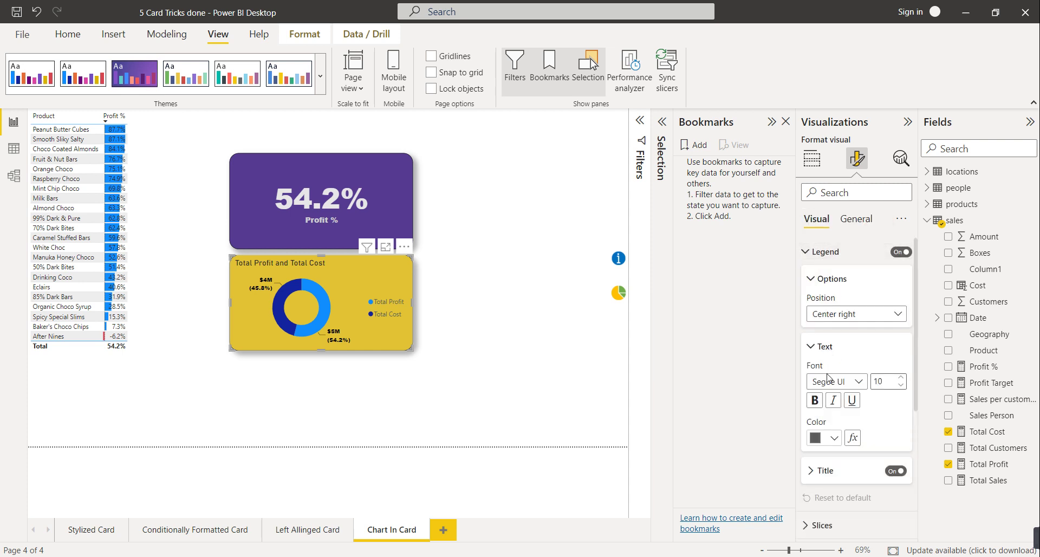
click(828, 439)
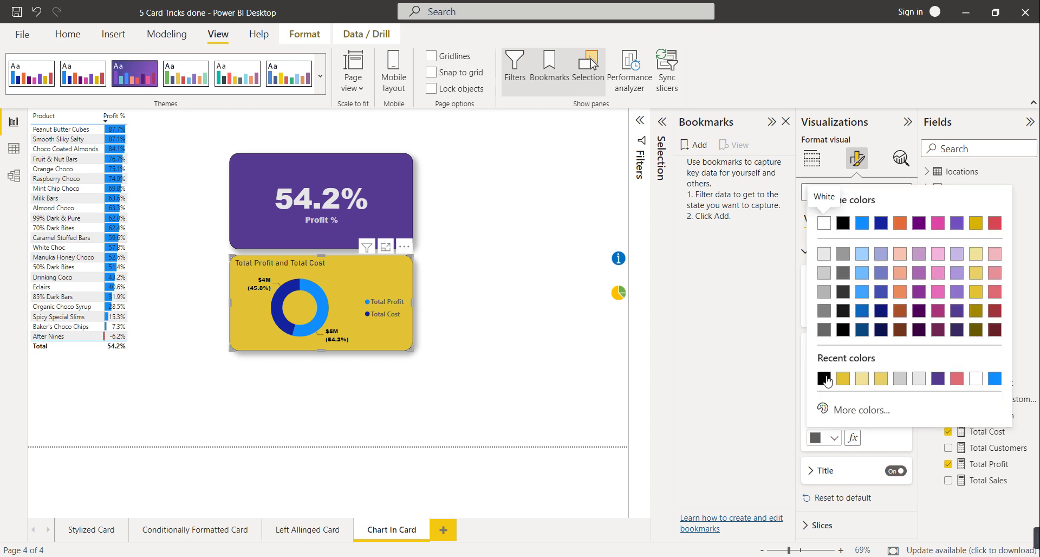
click(832, 222)
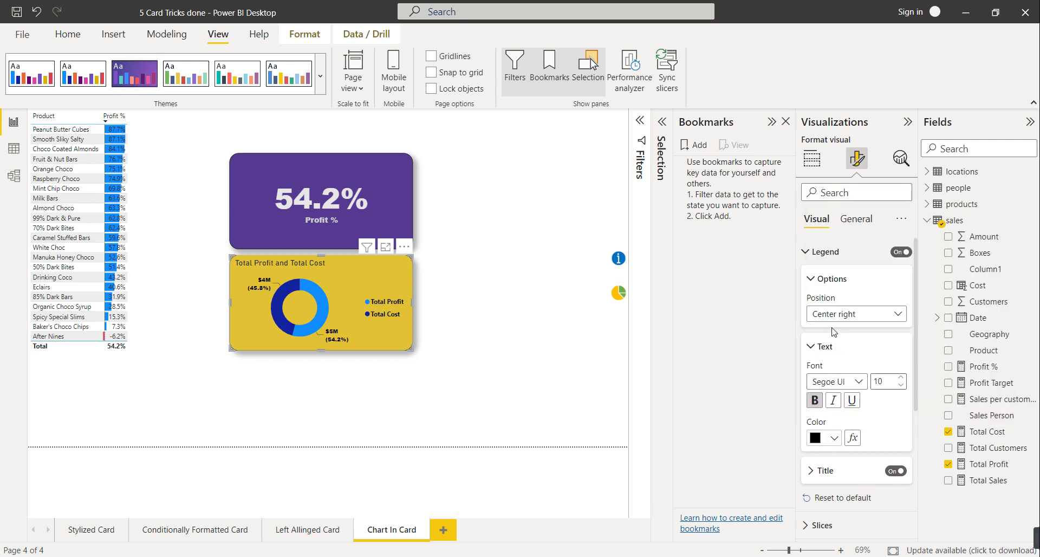
- Make the donut chart's title bold and centred horizontally
click(856, 219)
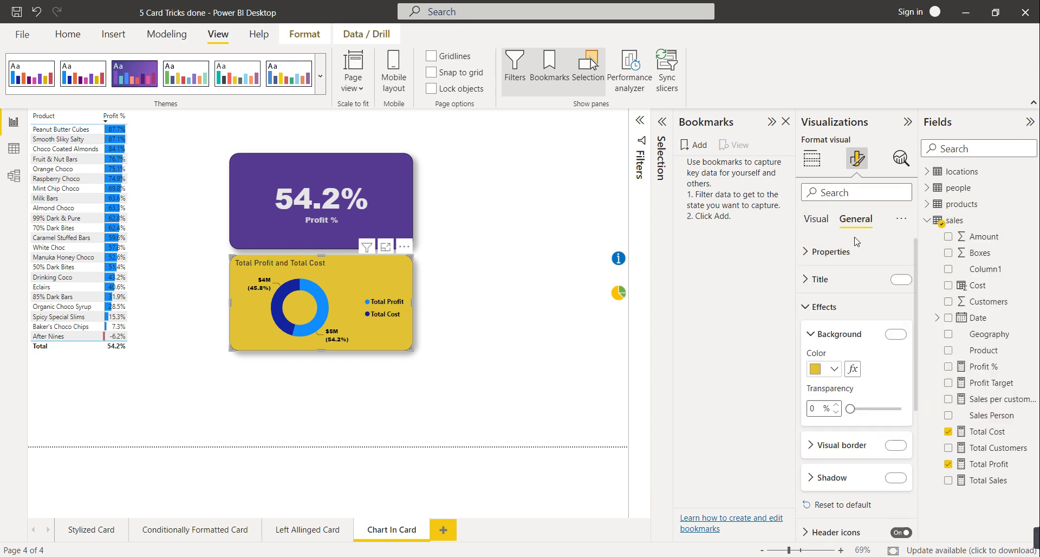
click(820, 279)
click(814, 409)
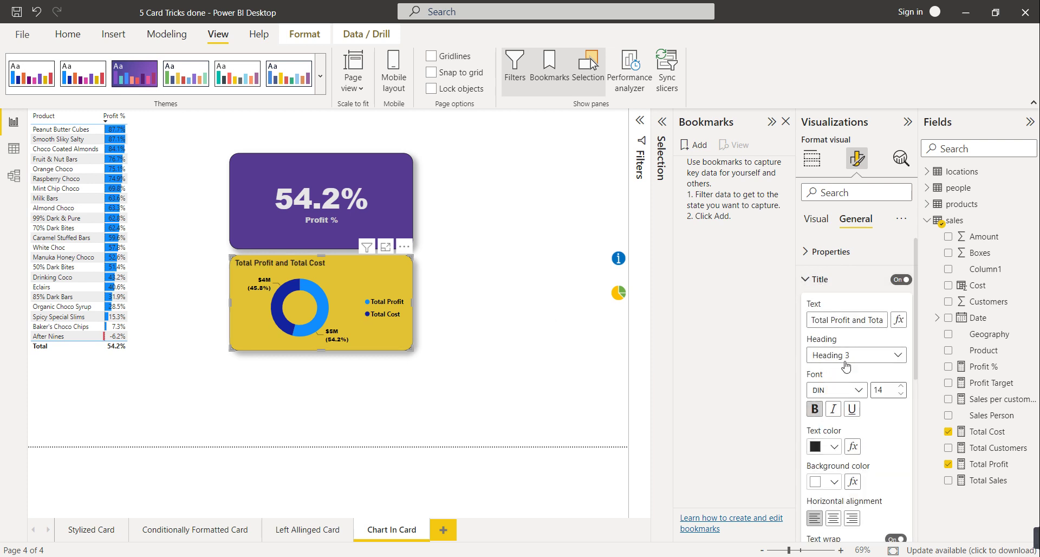
click(834, 518)
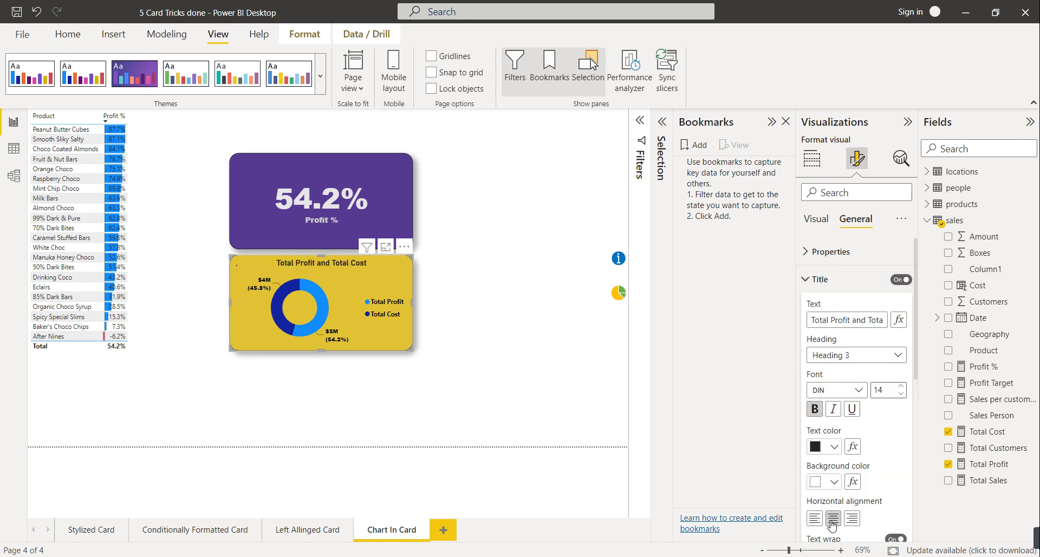
click(538, 355)
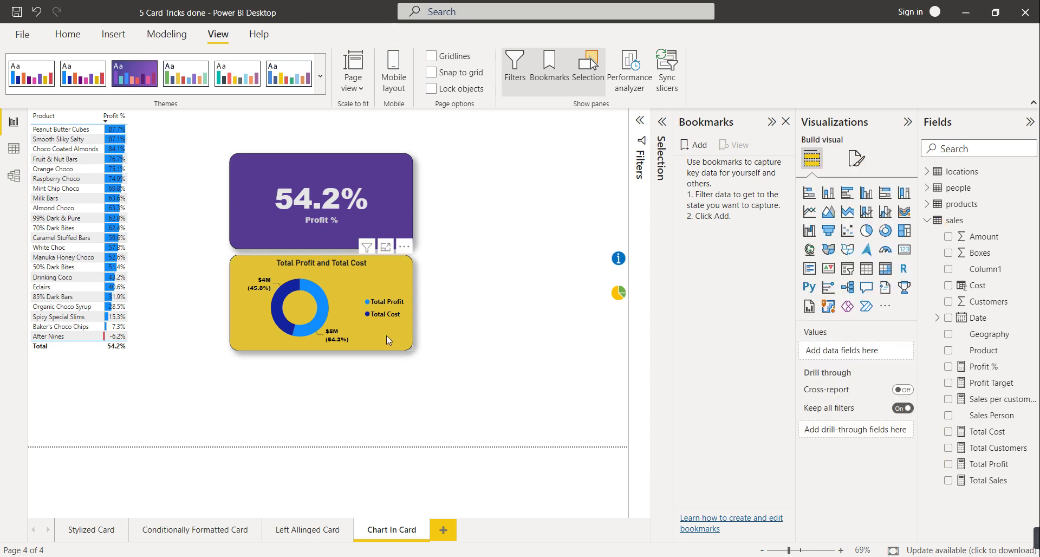
- Stack the donut over the Profit % card, align the pie and info icons, and show the Selection pane
drag(386, 336, 383, 236)
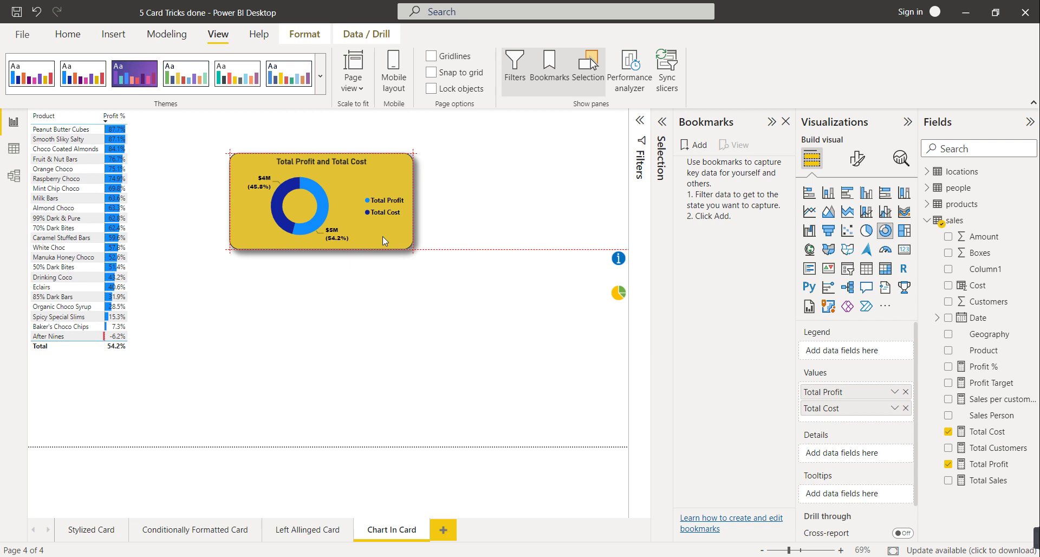
click(402, 334)
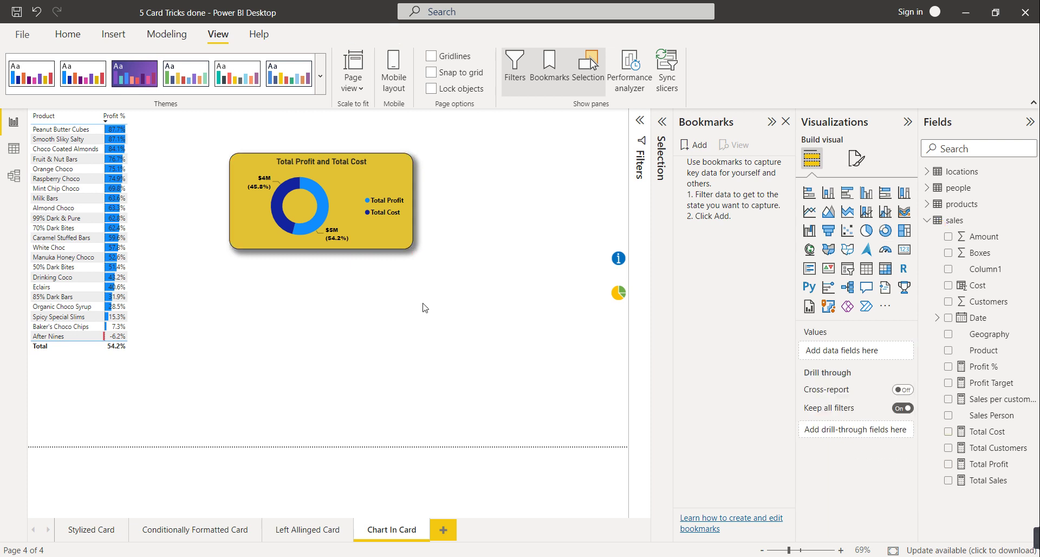
drag(611, 287, 415, 156)
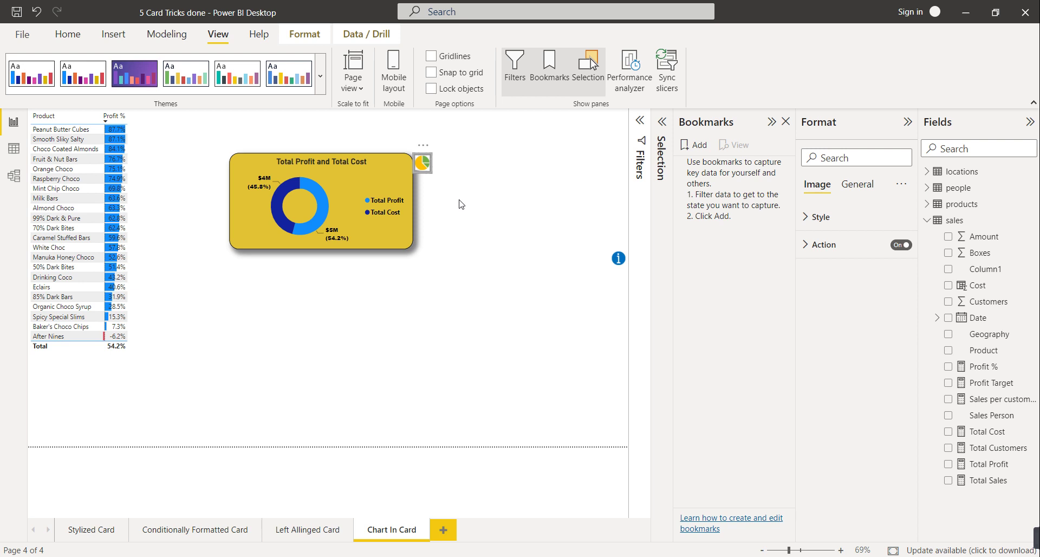
drag(509, 238, 423, 185)
click(487, 231)
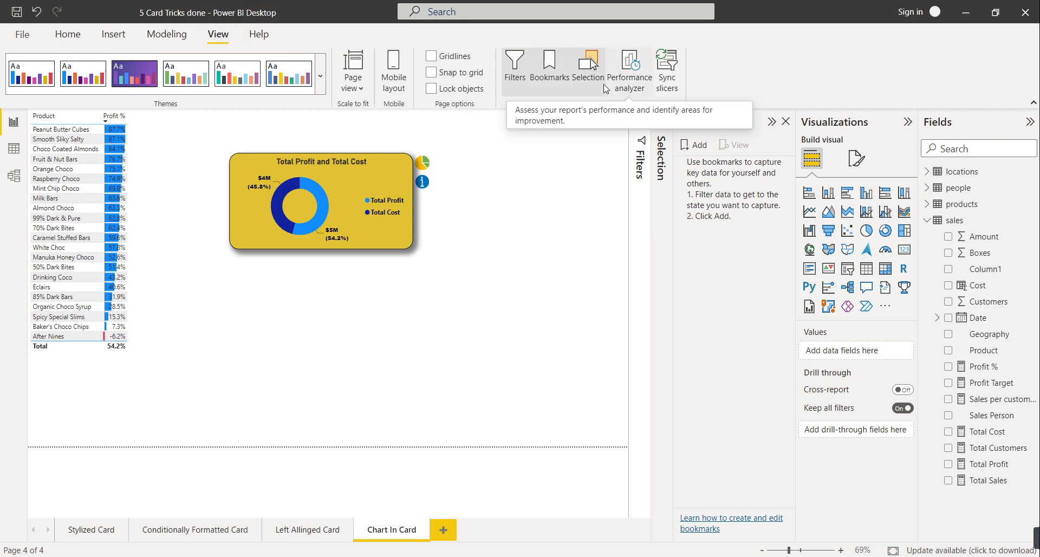
click(579, 86)
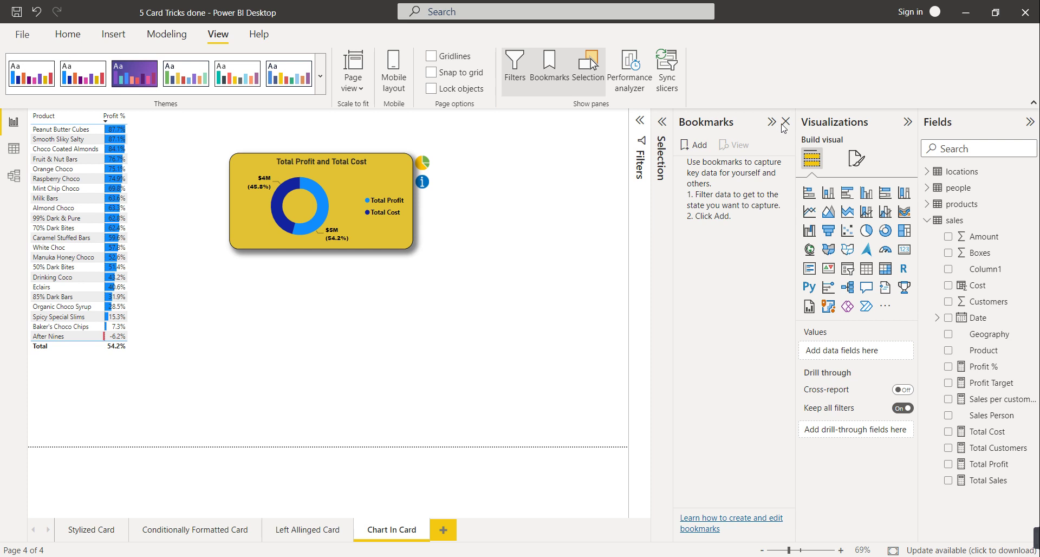
- Add a bookmark named 'Donut Enabled' that captures the donut card view
click(662, 121)
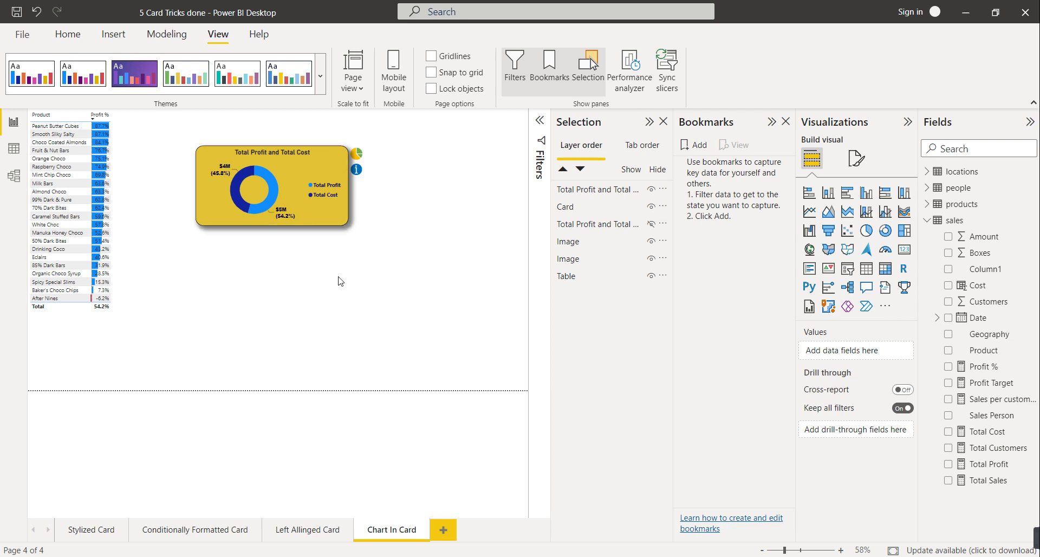
click(698, 146)
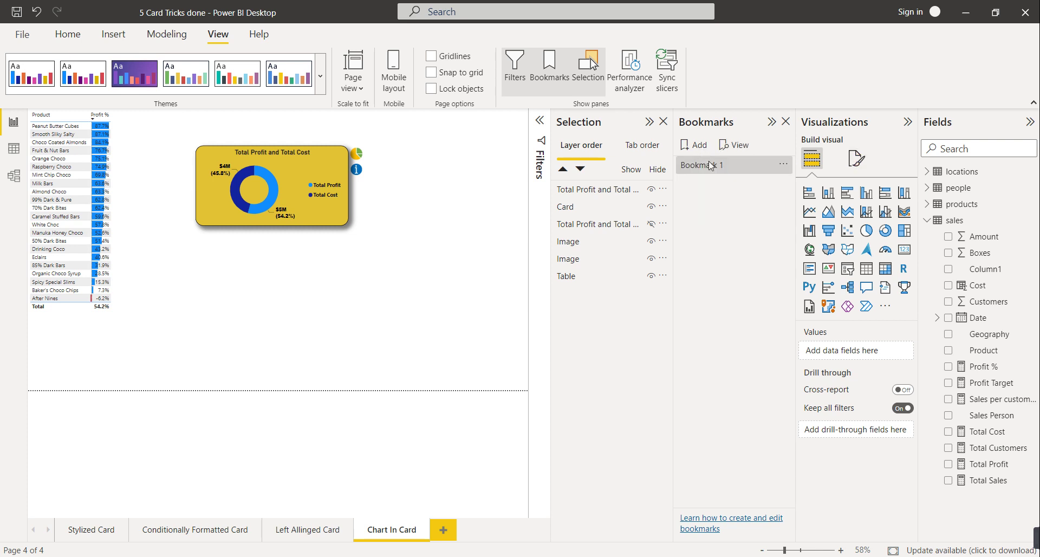
click(785, 165)
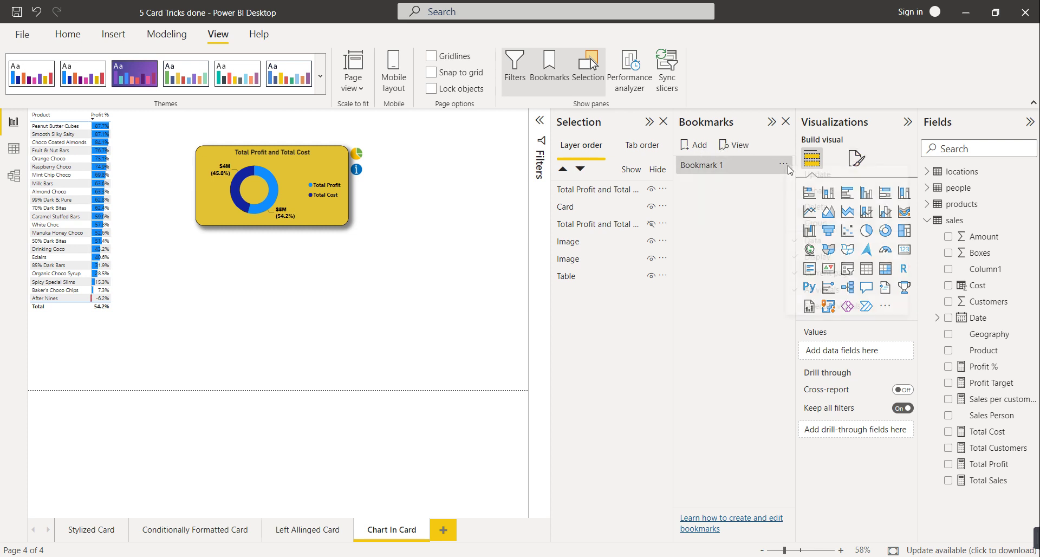
click(824, 191)
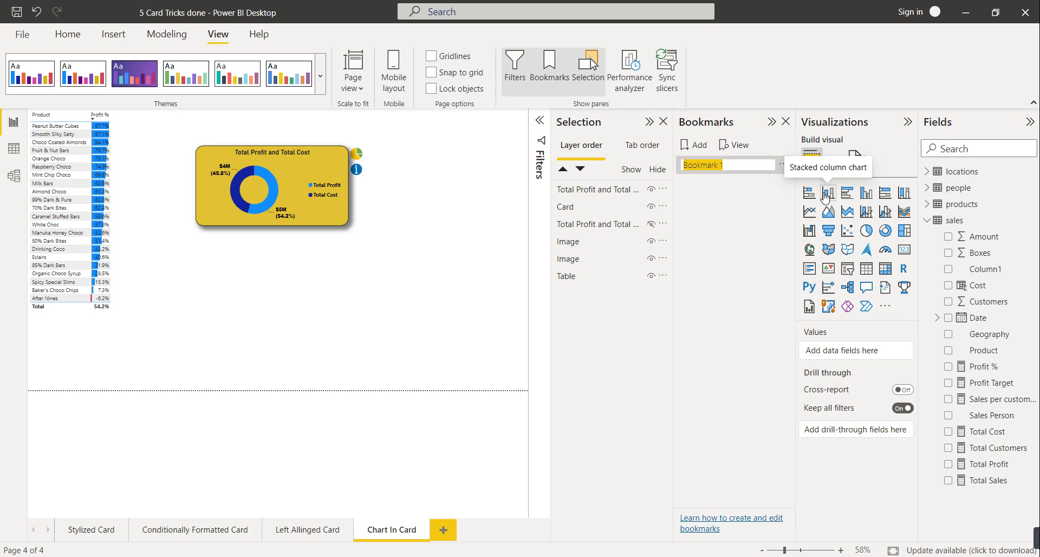
text(Donut Enabled)
key(Return)
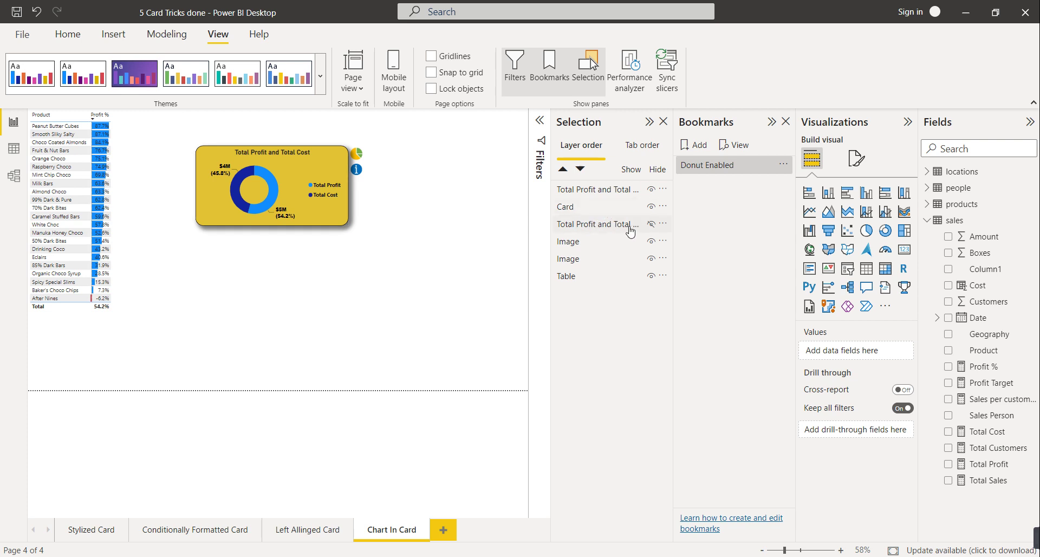
- Hide both donut layers and add a second bookmark named 'Donut Disabled'
click(651, 223)
click(651, 190)
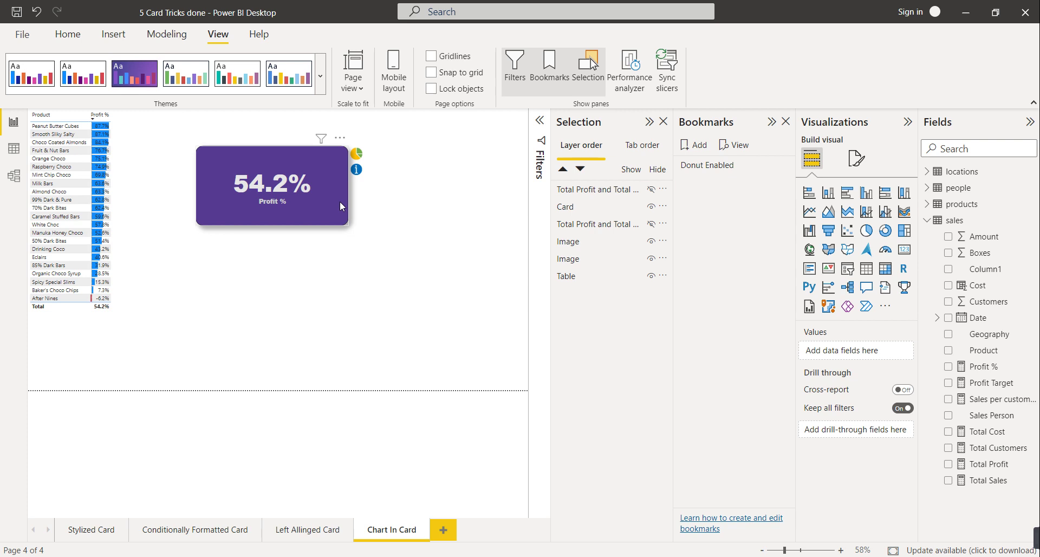
click(704, 152)
click(782, 182)
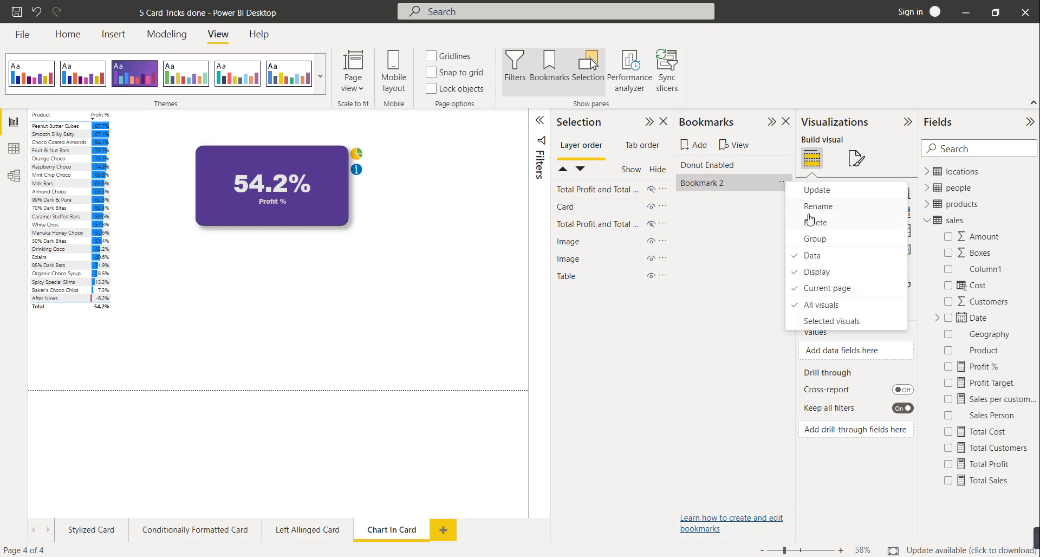
click(813, 208)
text(Donut)
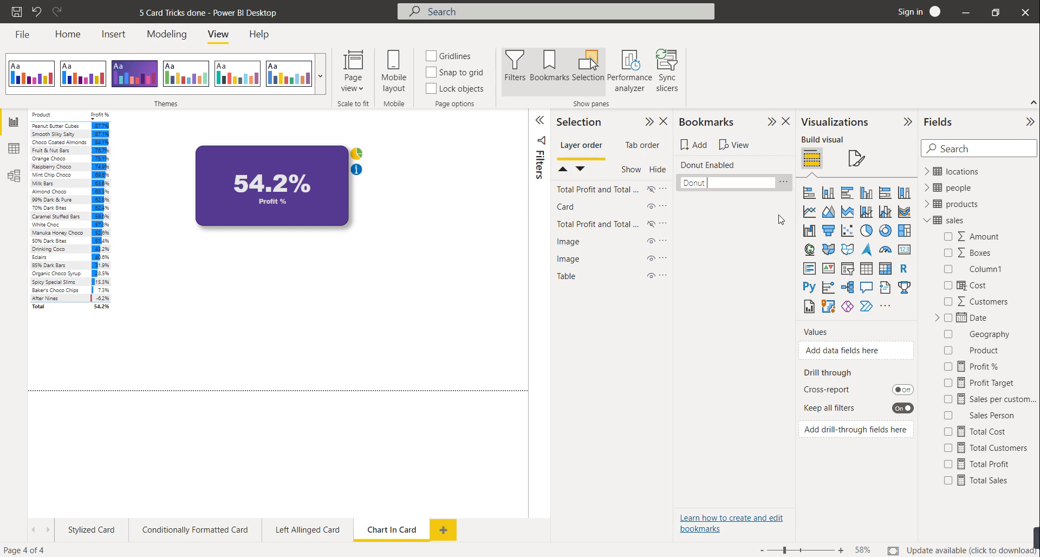
text(Disabled)
key(Return)
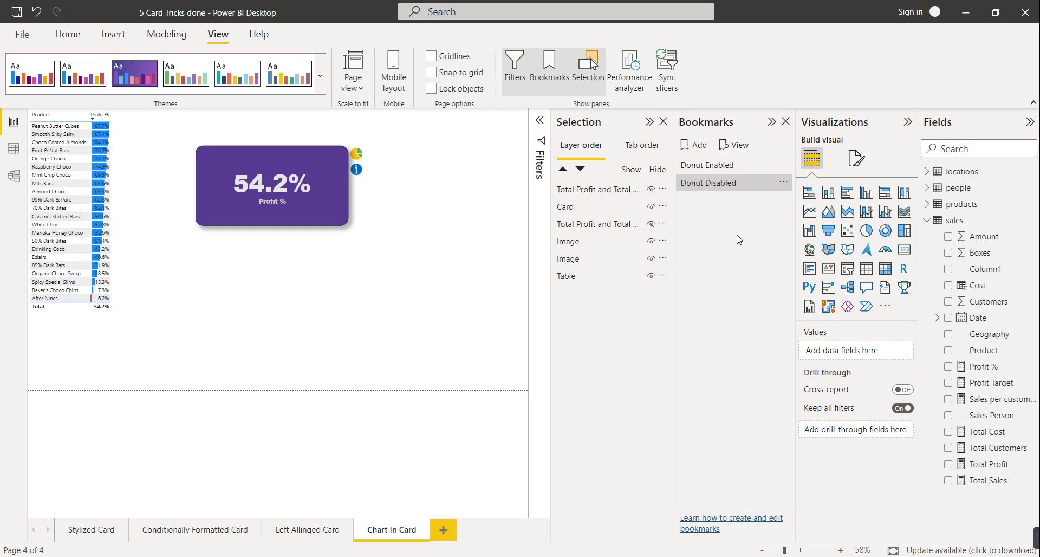
- Close the side panels and link the info icon's action to the Donut Disabled bookmark
click(785, 122)
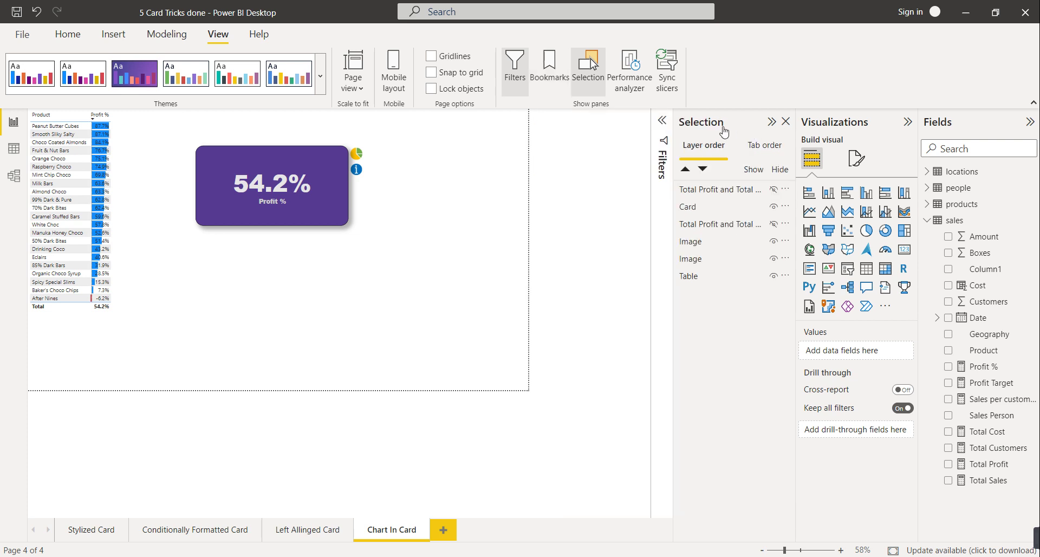
click(786, 121)
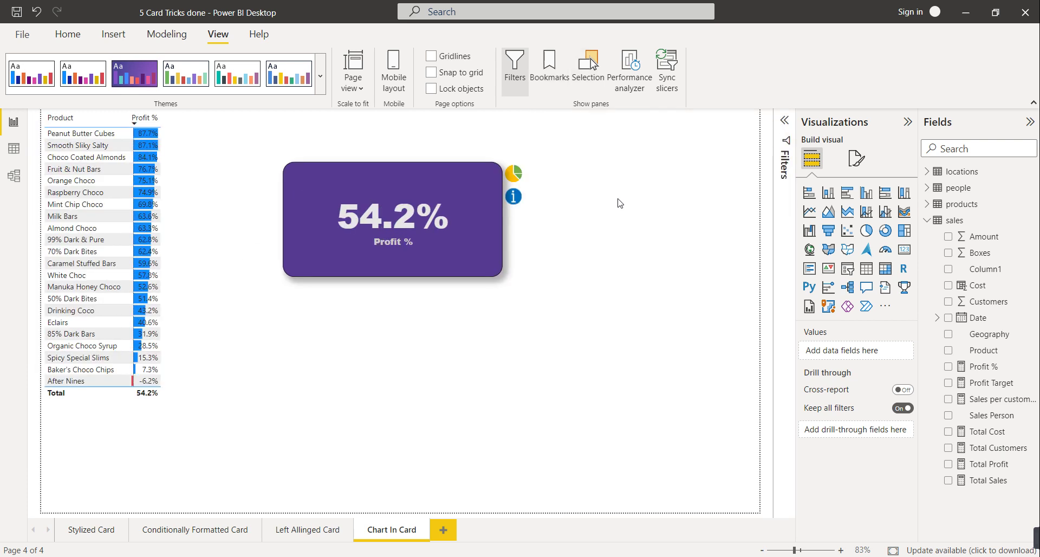
click(514, 203)
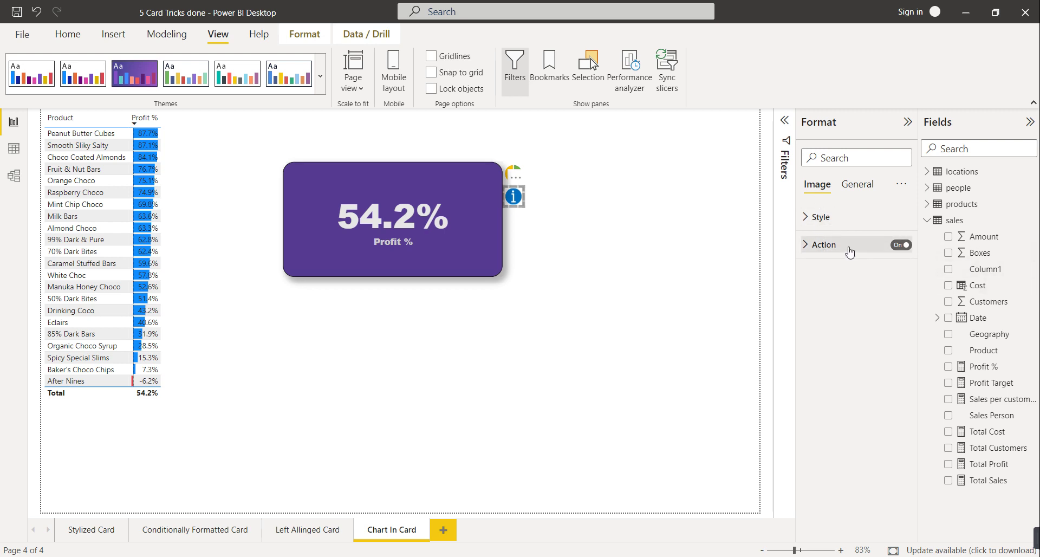
click(831, 252)
click(845, 307)
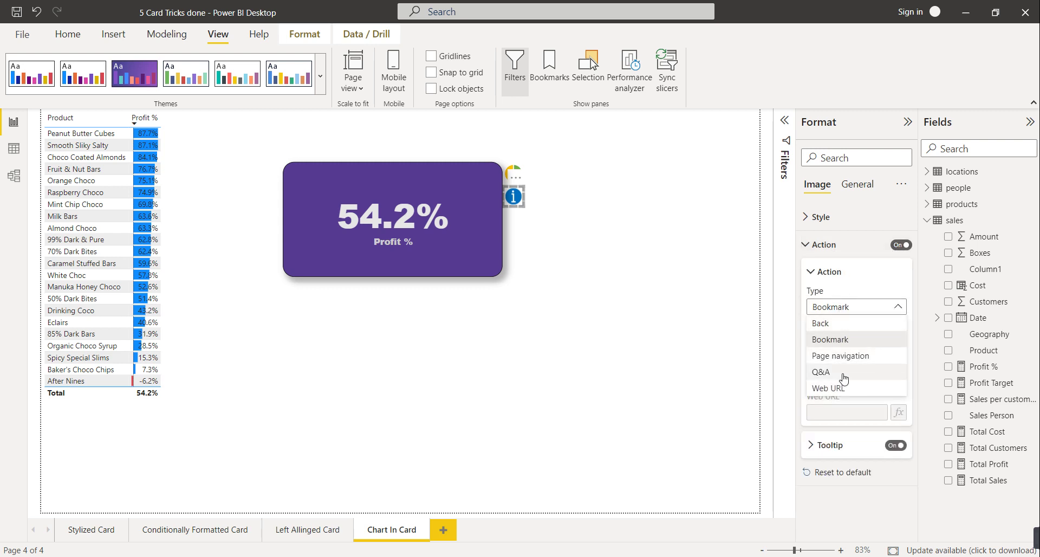
click(848, 314)
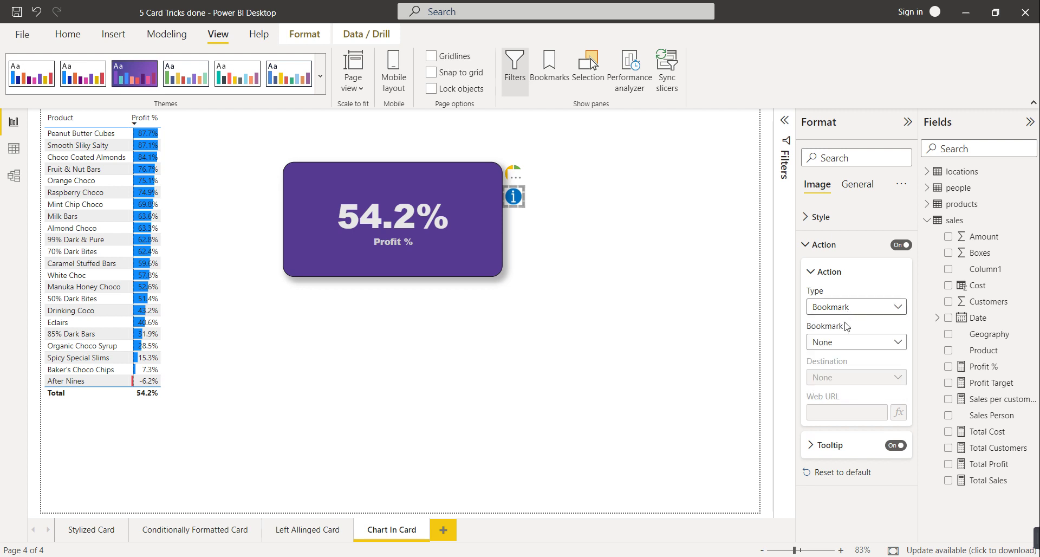
click(847, 345)
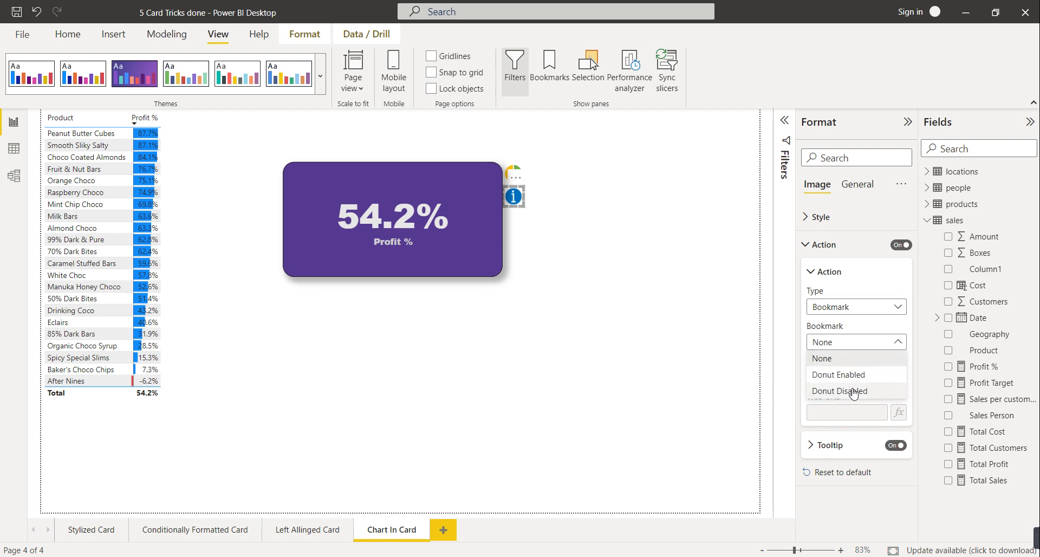
key(Escape)
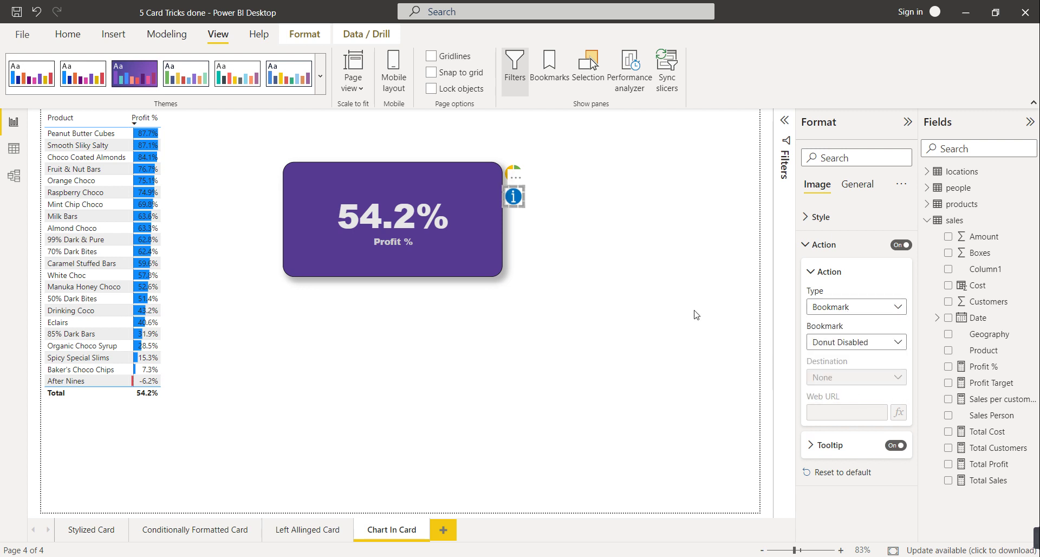
click(591, 244)
- Link the pie icon's action to the Donut Enabled bookmark
click(511, 180)
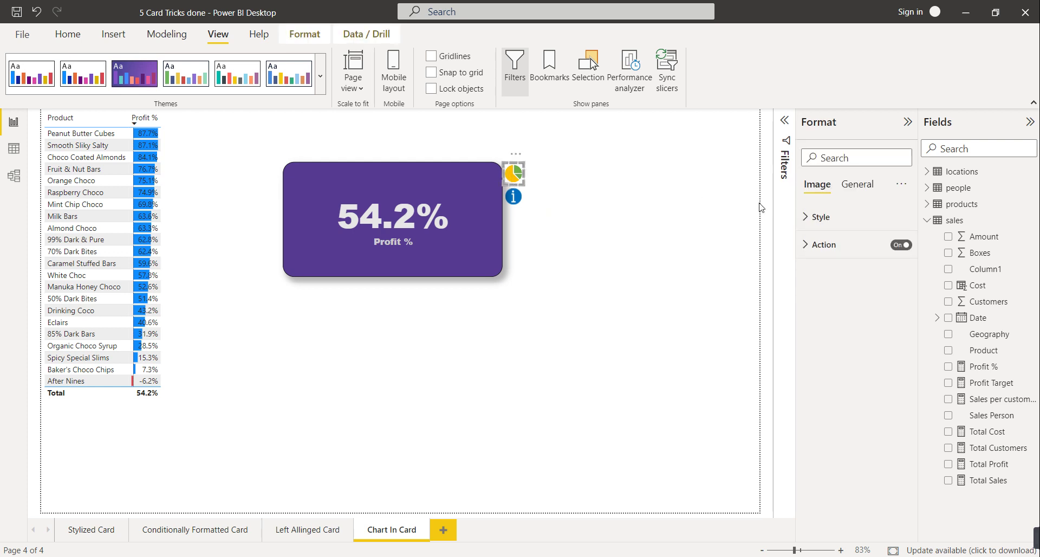
click(818, 244)
click(847, 308)
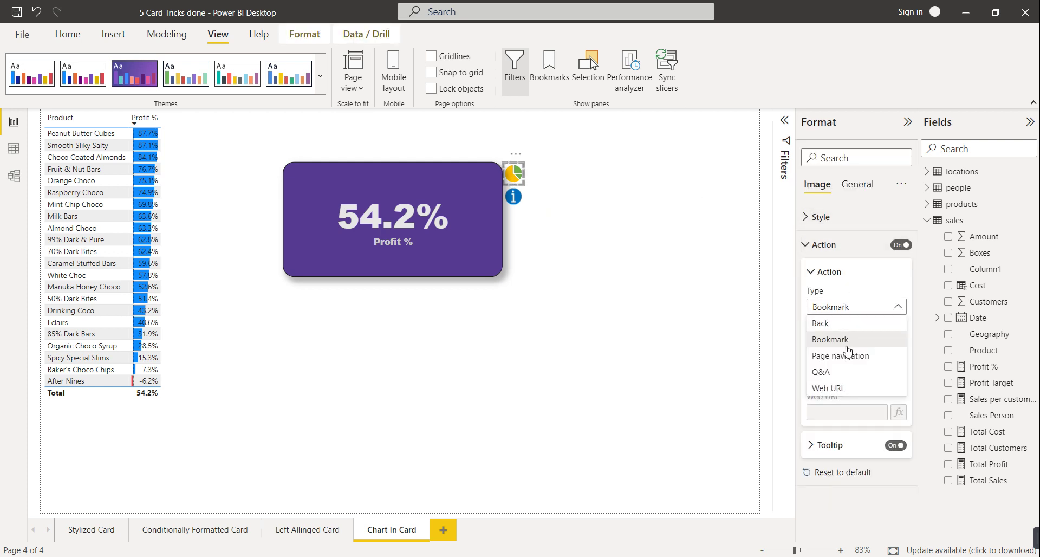
click(845, 346)
click(846, 345)
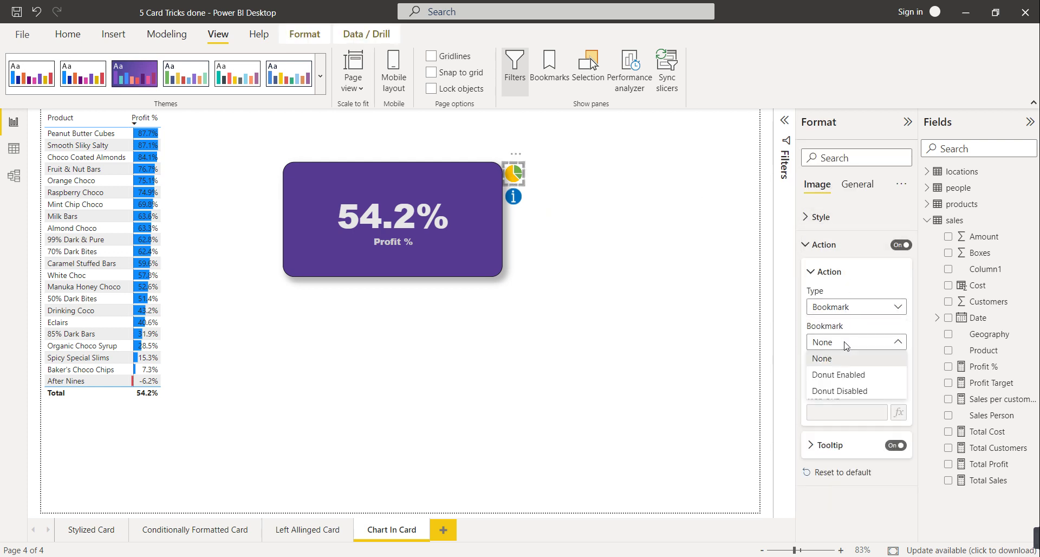
click(848, 376)
click(686, 335)
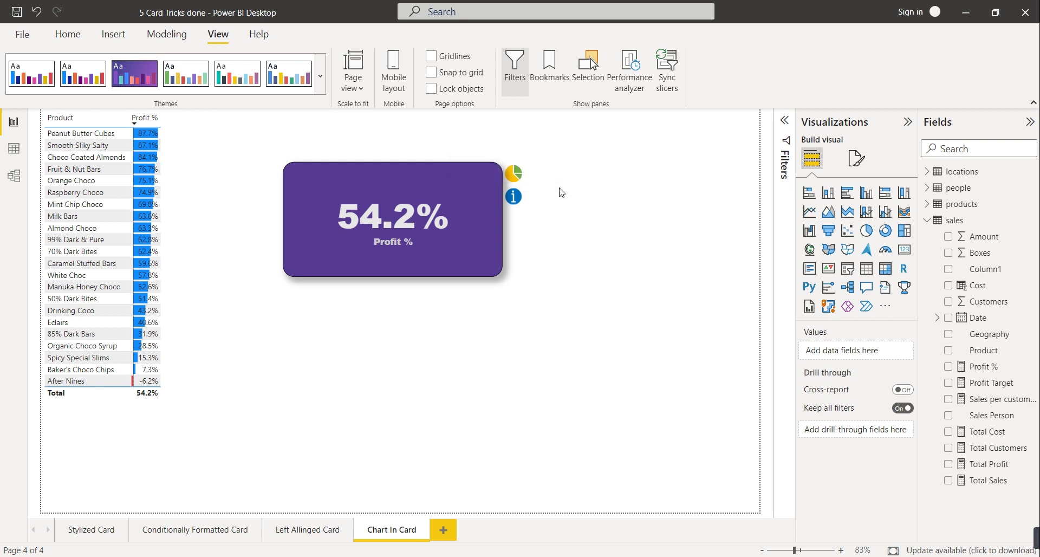
- Toggle between the purple Profit % card and the Total Profit/Total Cost donut, ending on the donut
ctrl+click(517, 181)
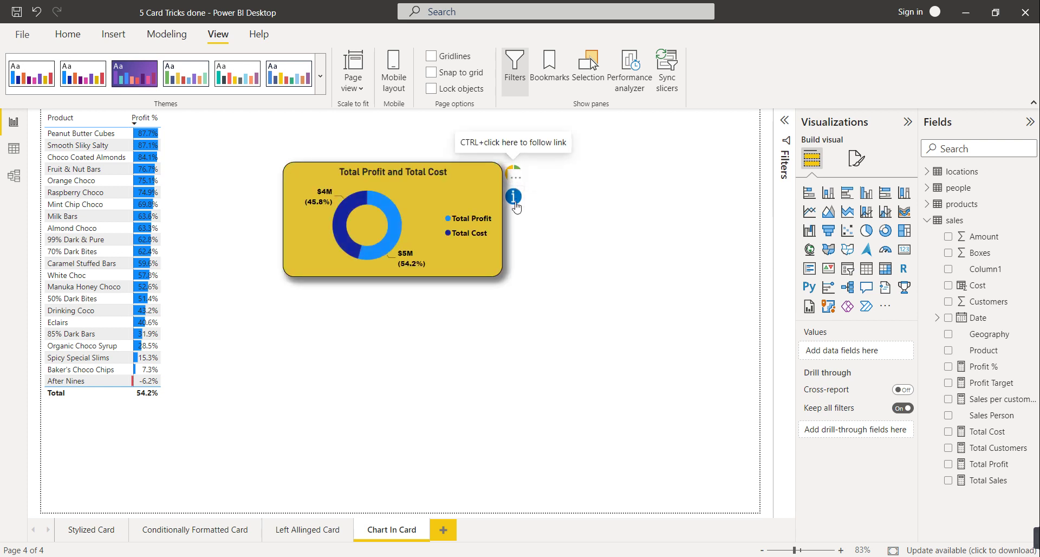
ctrl+click(514, 200)
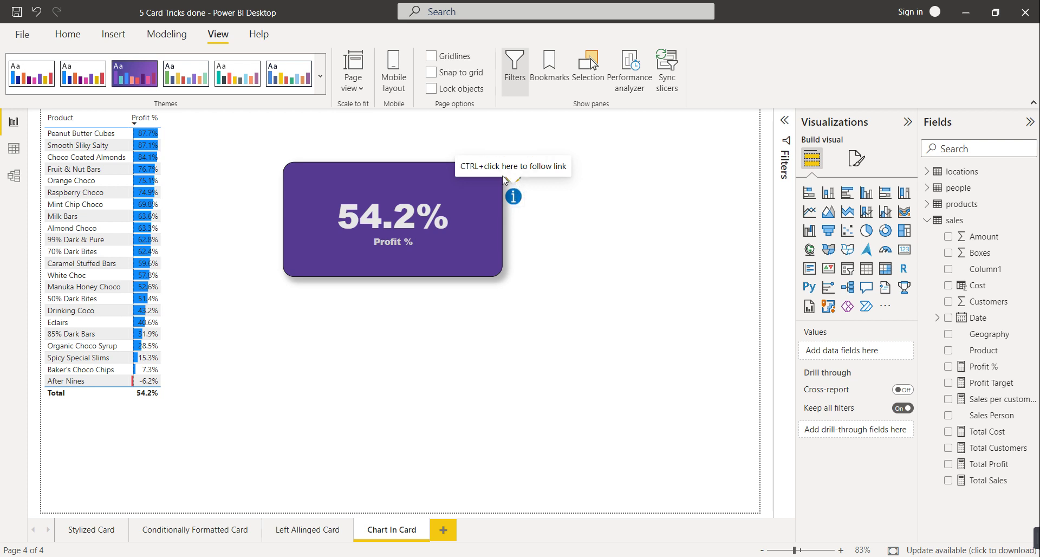
ctrl+click(518, 198)
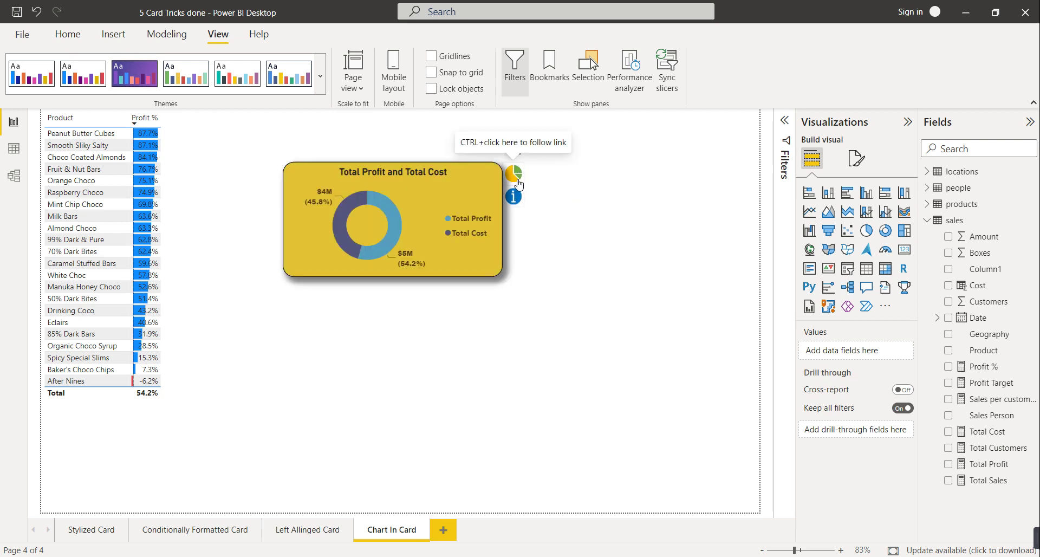
ctrl+click(517, 198)
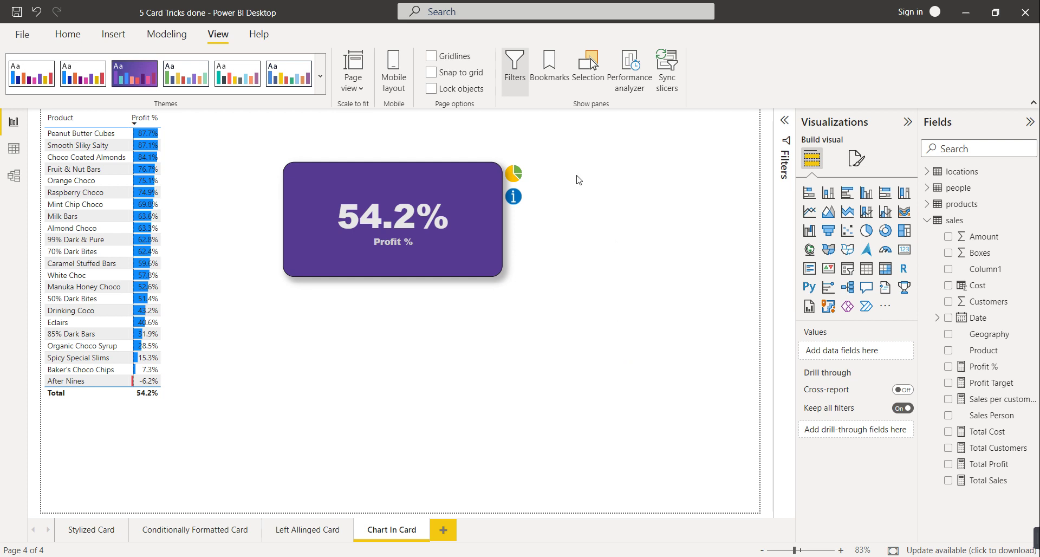
ctrl+click(514, 197)
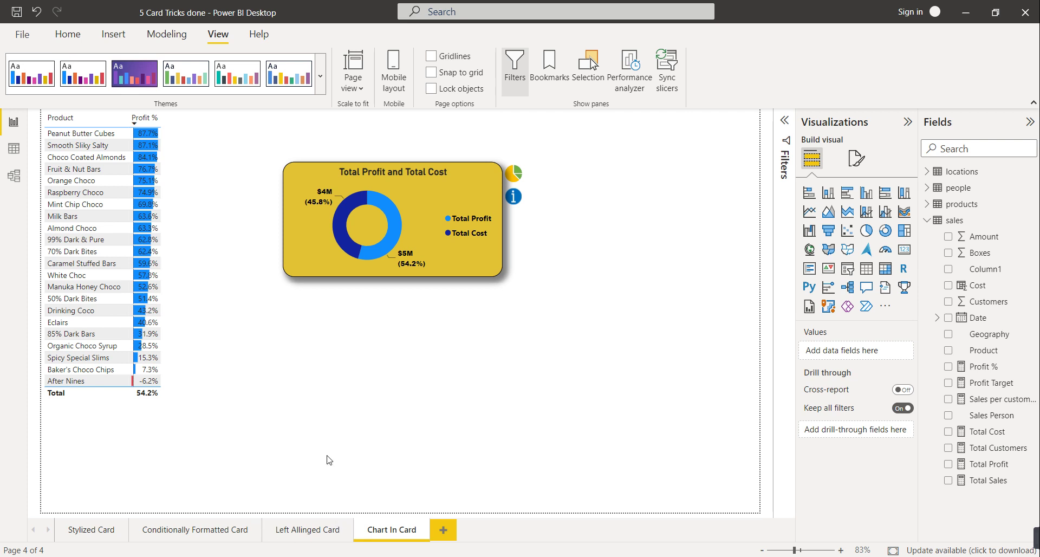
- On the Stylized Card page, move the Profit % card to the top and place an enlarged copy below
click(111, 535)
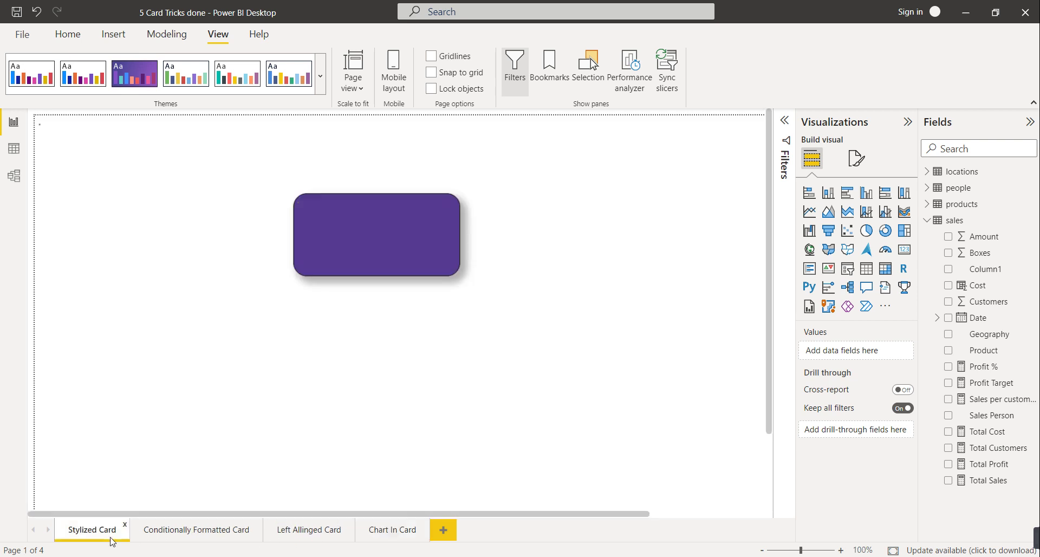
drag(382, 255, 317, 170)
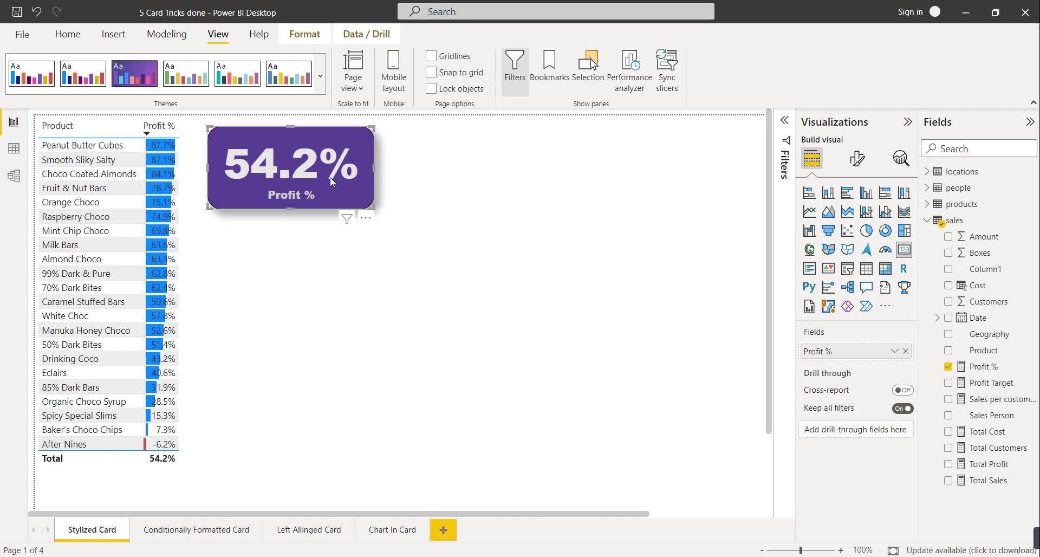
drag(331, 185, 326, 265)
key(ctrl+c)
key(ctrl+v)
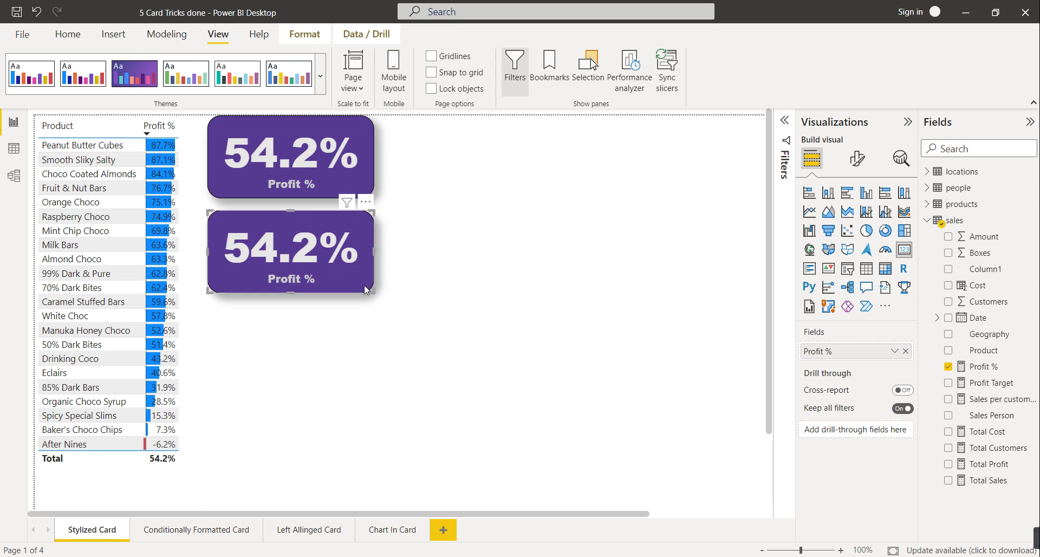
drag(372, 290, 425, 311)
drag(378, 272, 372, 405)
- Paste a third Profit % card at the bottom, widen and enlarge it, then select all three cards
key(ctrl+c)
key(ctrl+v)
mouse_move(423, 442)
mouse_down()
mouse_move(529, 486)
mouse_move(511, 430)
mouse_move(424, 443)
mouse_up()
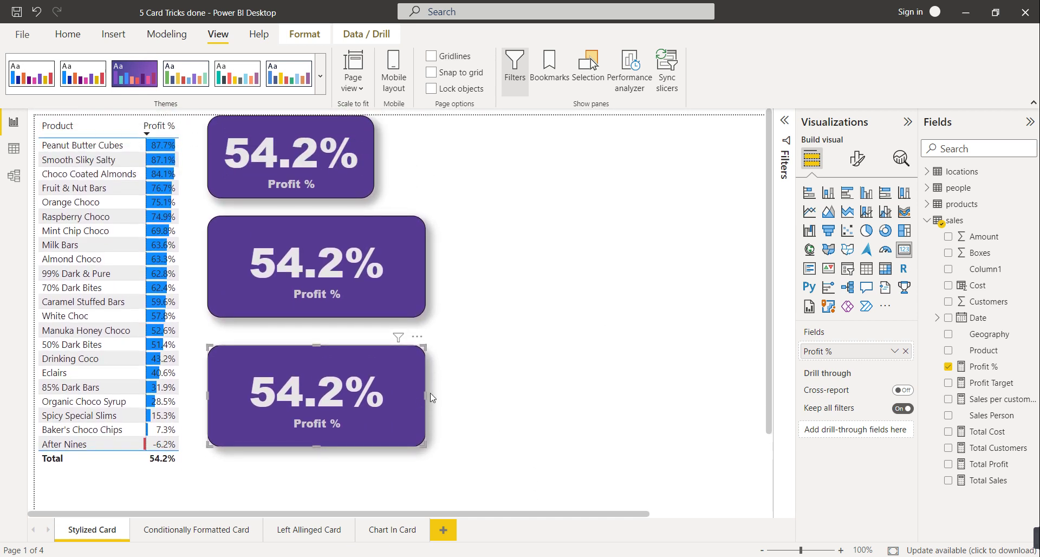
drag(425, 394, 524, 395)
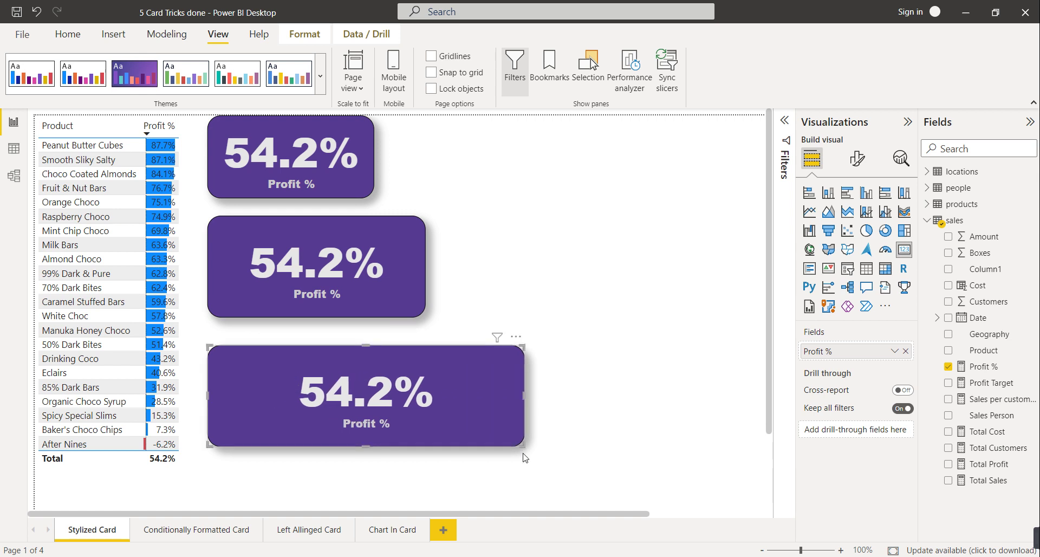
drag(523, 447, 536, 468)
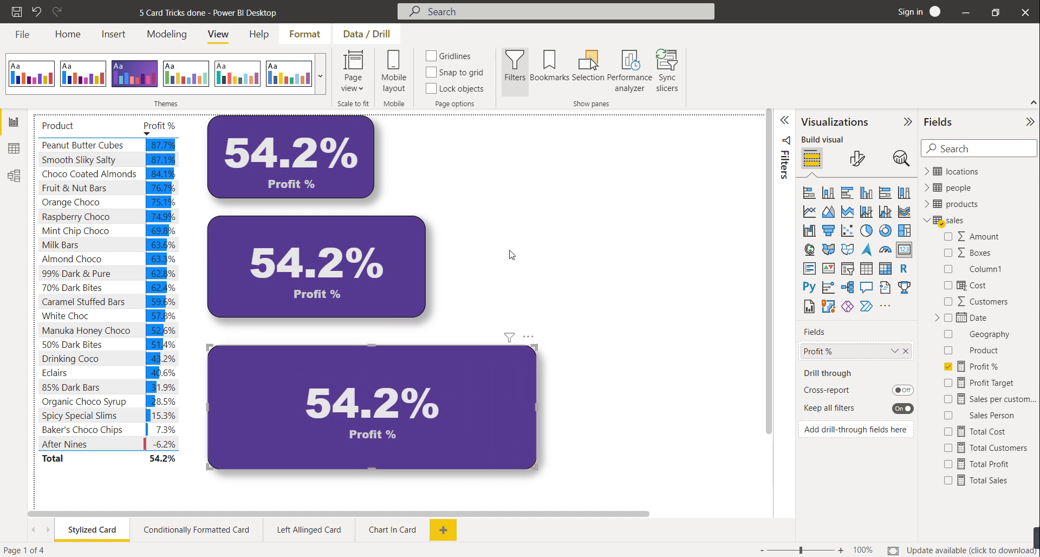
ctrl+click(342, 160)
ctrl+click(388, 274)
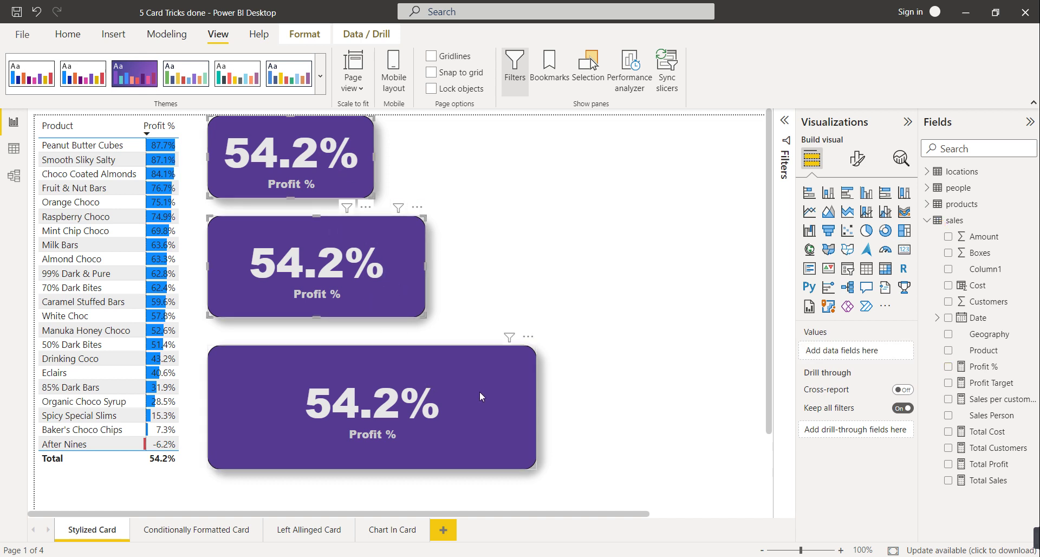
- Set the selected cards' size to height 120 and width 200
click(858, 161)
click(857, 222)
click(843, 254)
drag(834, 318, 804, 321)
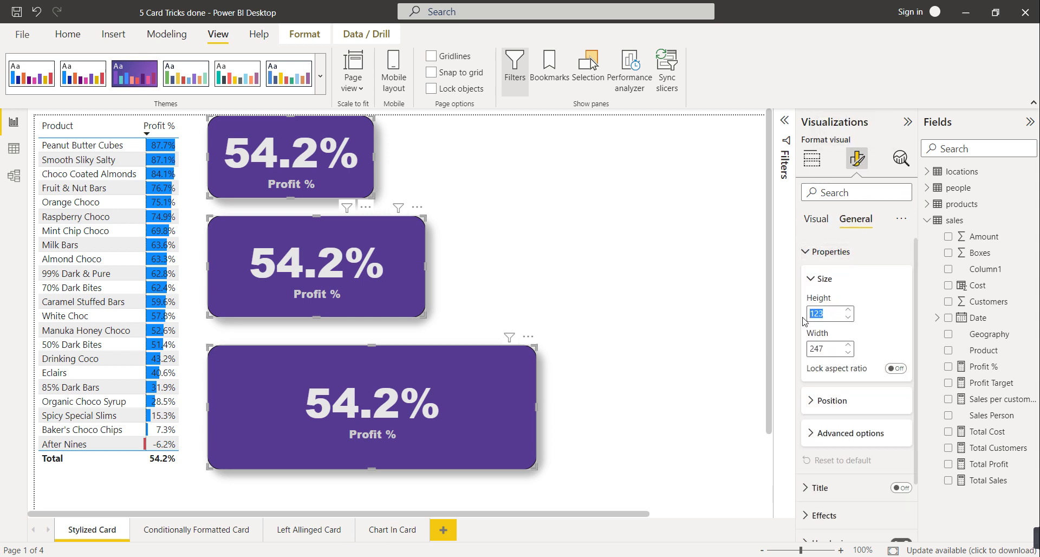
text(120)
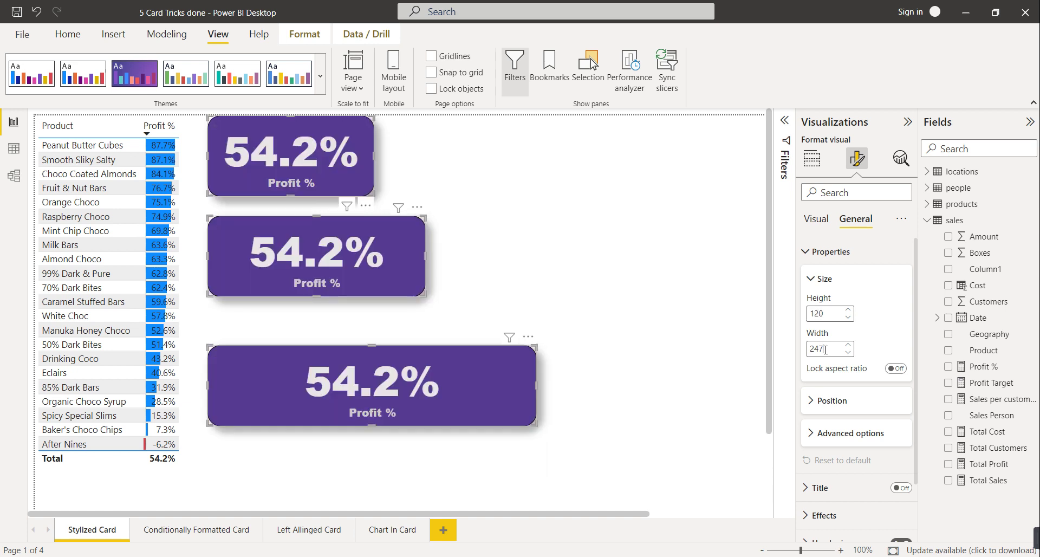
drag(825, 350, 802, 355)
text(200)
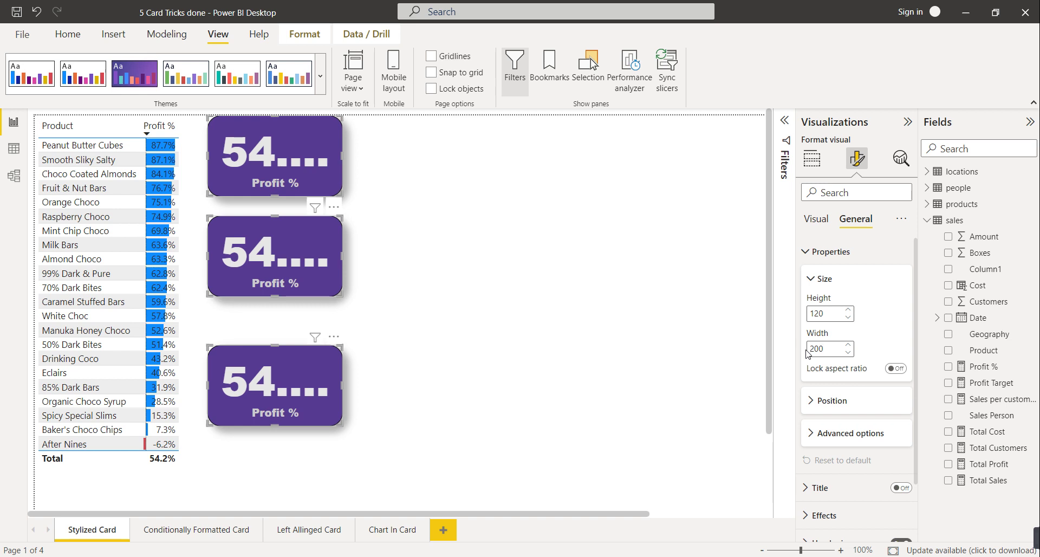
- Reselect all three Profit % cards
click(664, 326)
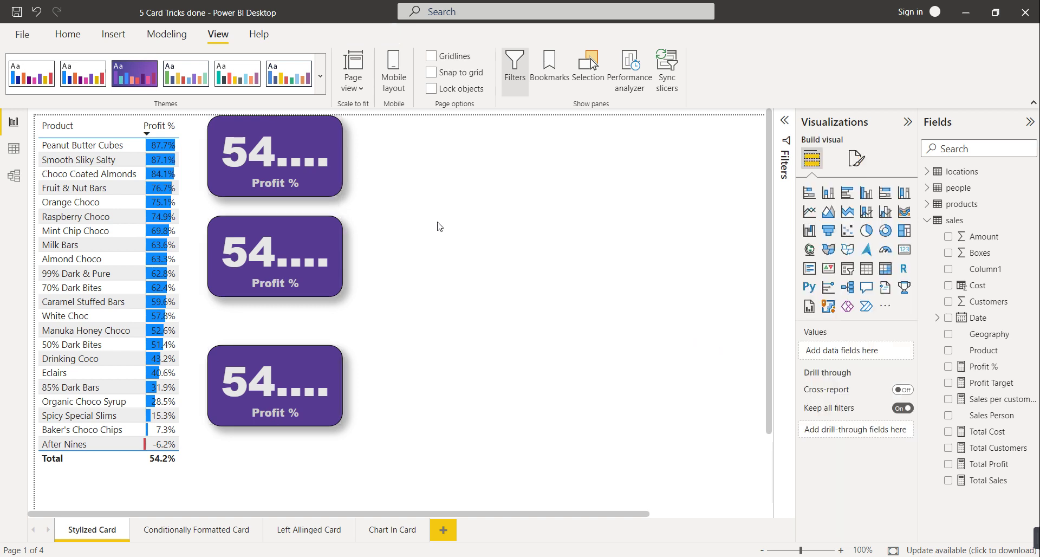
click(328, 187)
ctrl+click(328, 265)
ctrl+click(323, 385)
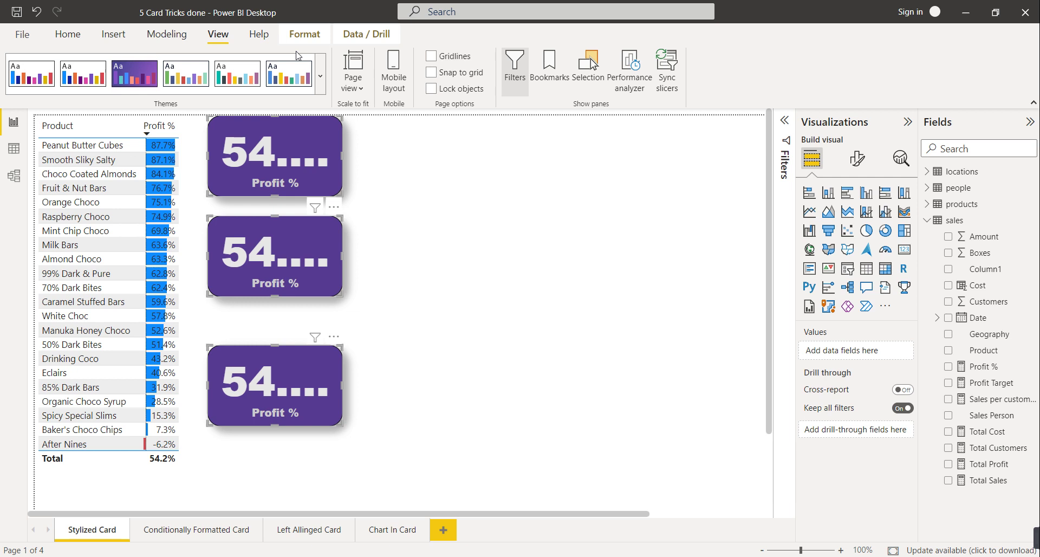
- Distribute the three Profit % cards vertically
click(305, 34)
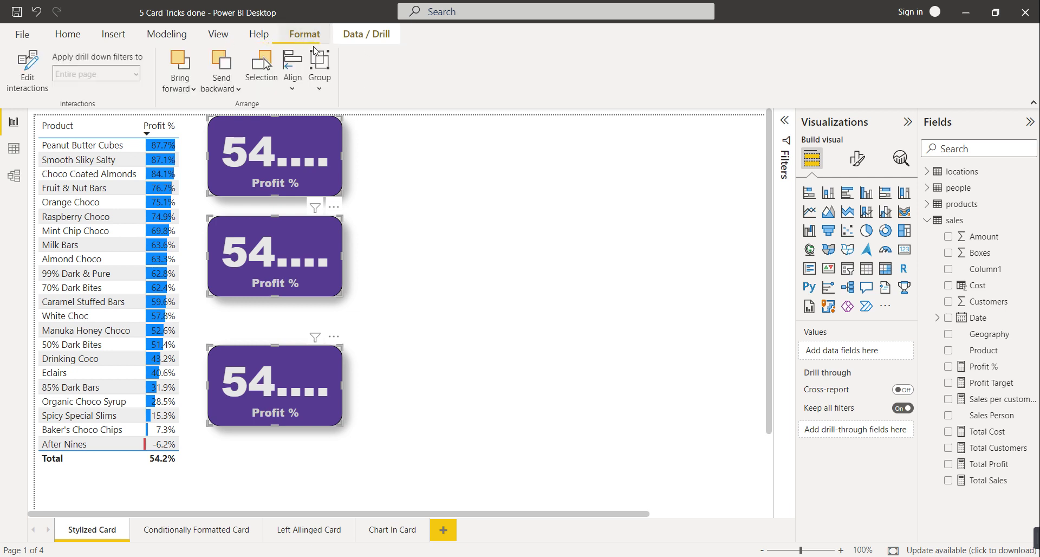
click(293, 90)
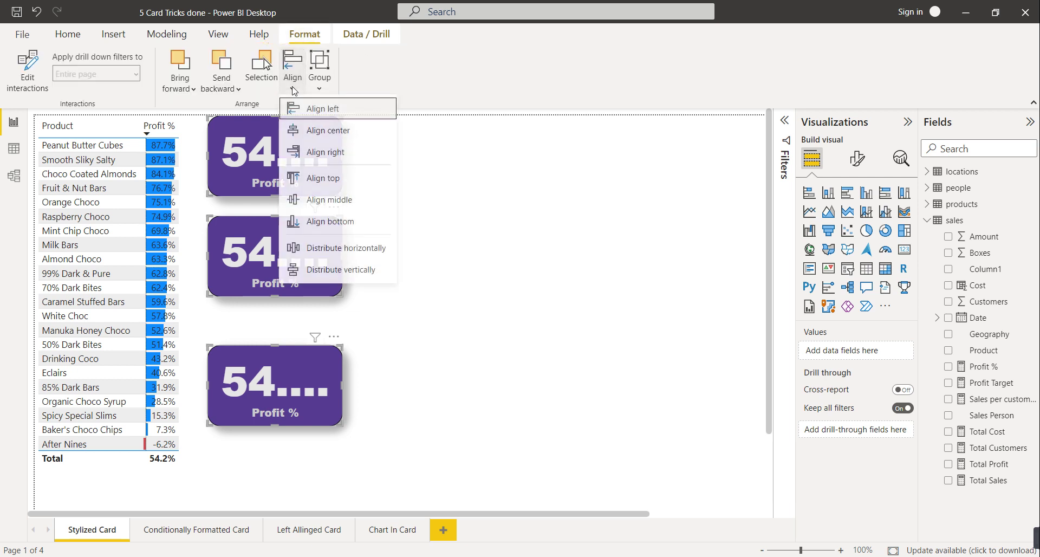
click(351, 272)
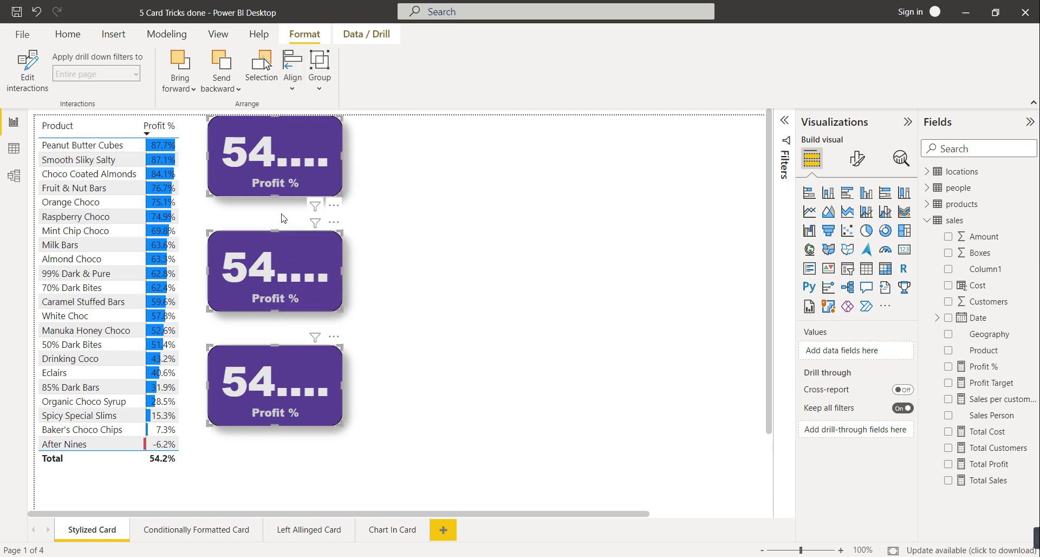
- On the Chart In Card page, switch the donut back to the purple Profit % card
click(678, 385)
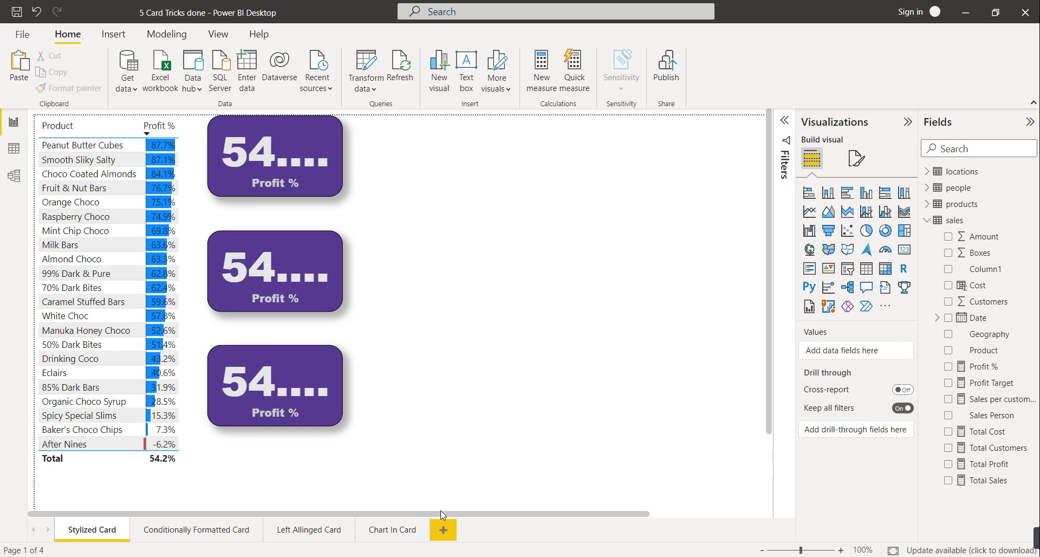
click(403, 537)
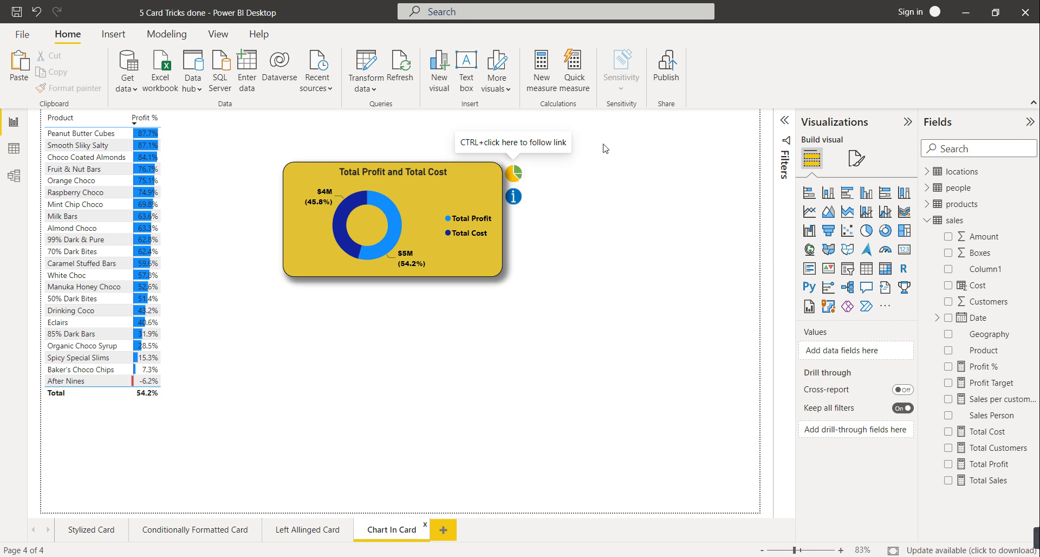
ctrl+click(514, 201)
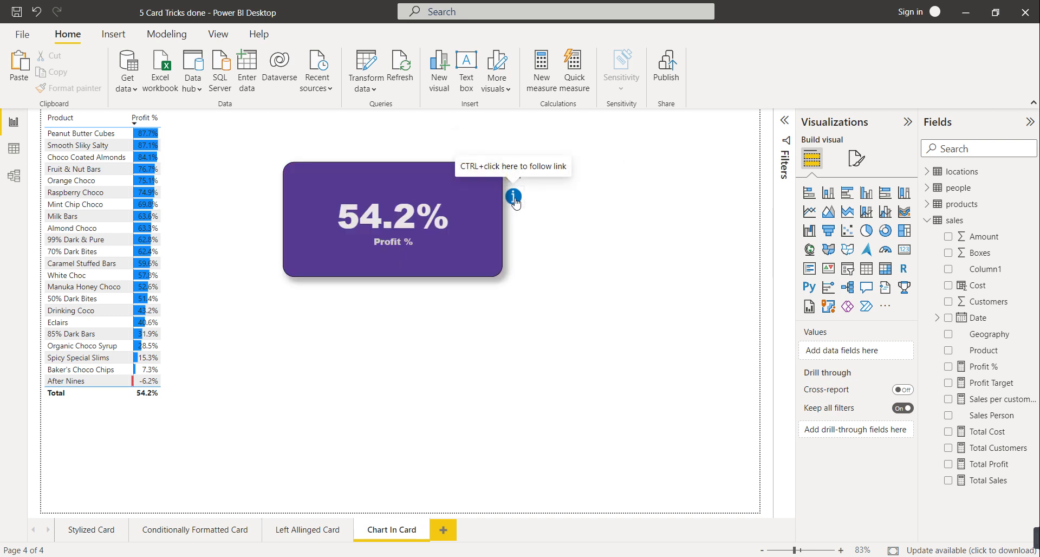